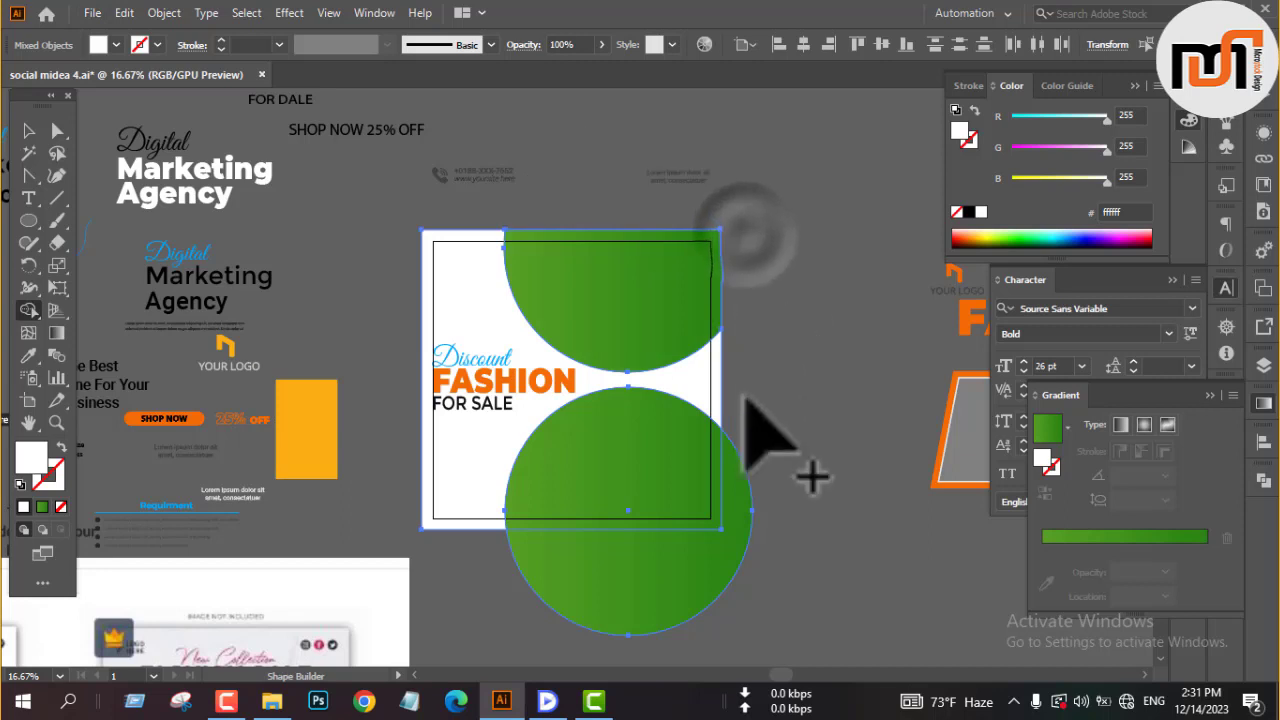
Step: Remove the part of the lower green circle that extends beyond the white square with the Shape Builder
left_click(736, 482, "alt")
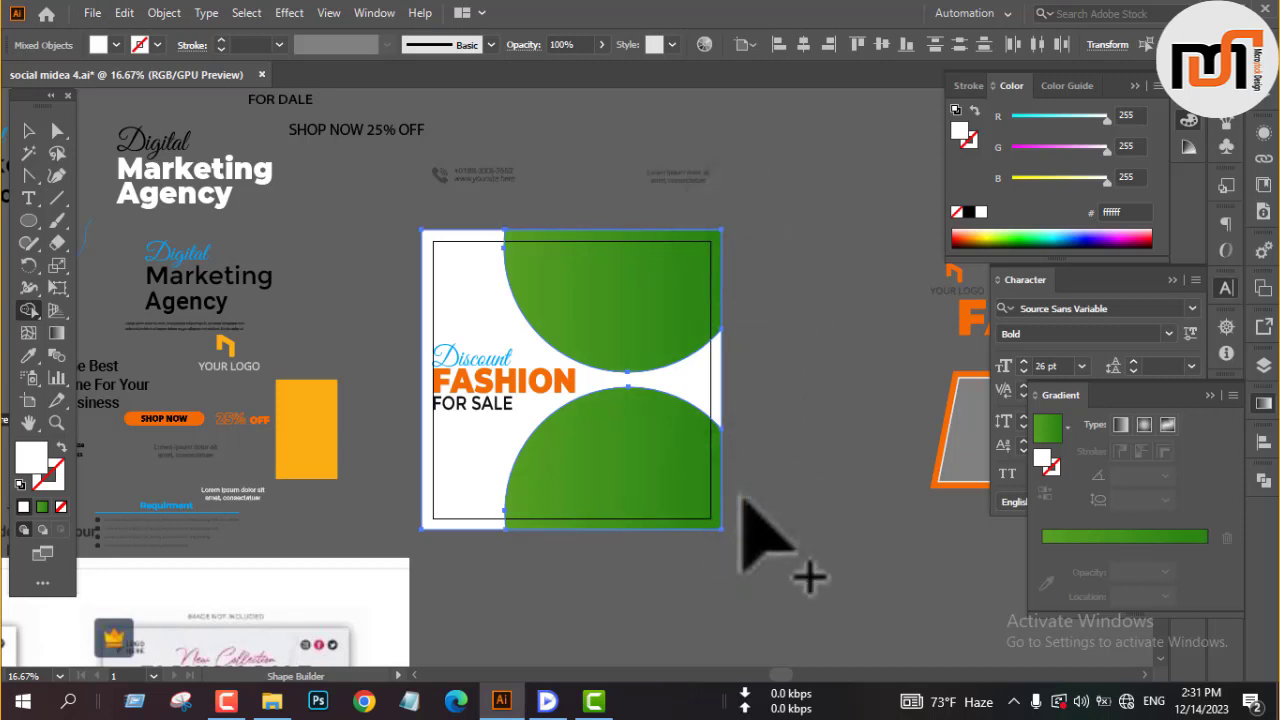
key("v")
left_click(764, 438)
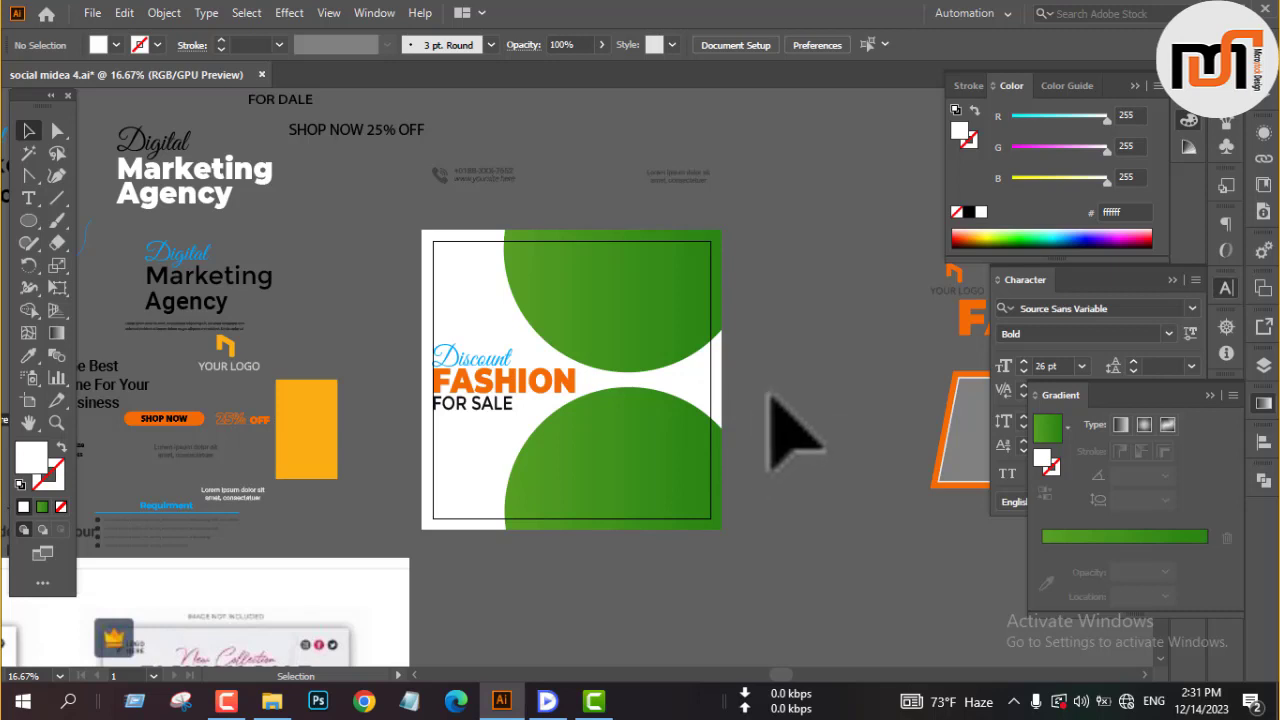
Step: Draw a white circle over the upper green shape and shift it slightly up and left so it sits inside the green
scroll(679, 373, "up", 1)
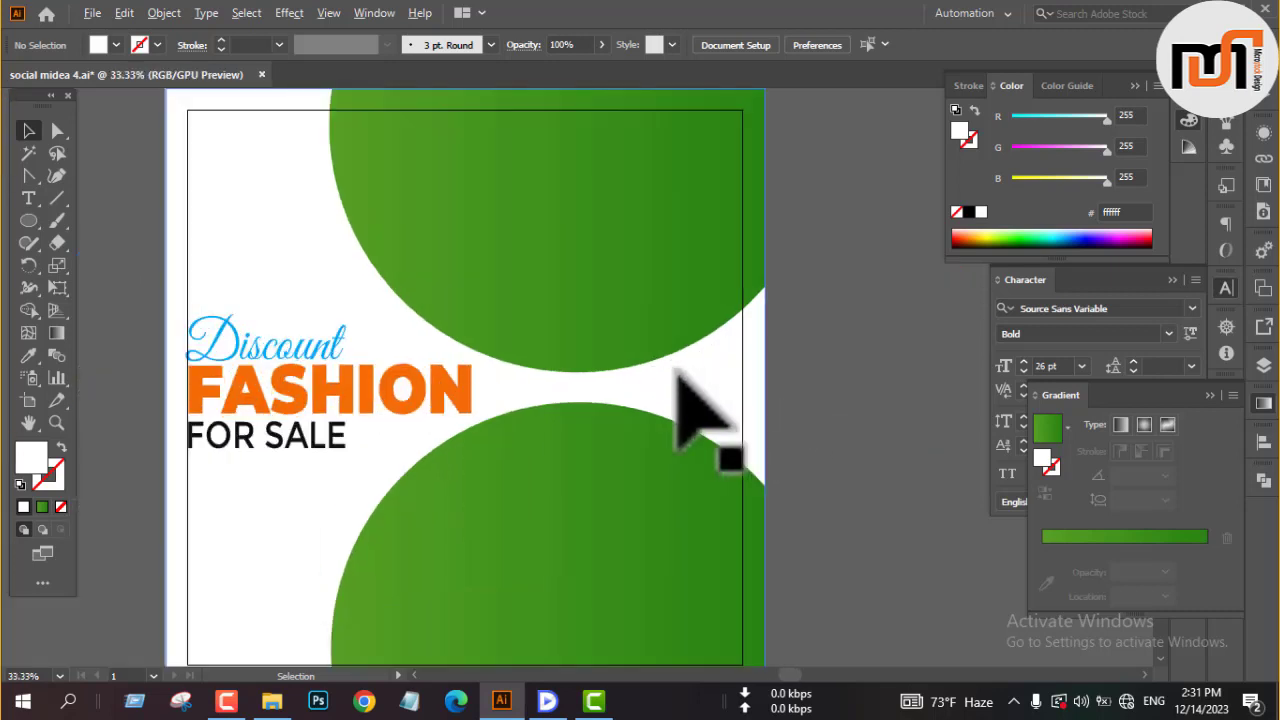
scroll(651, 358, "down", 5)
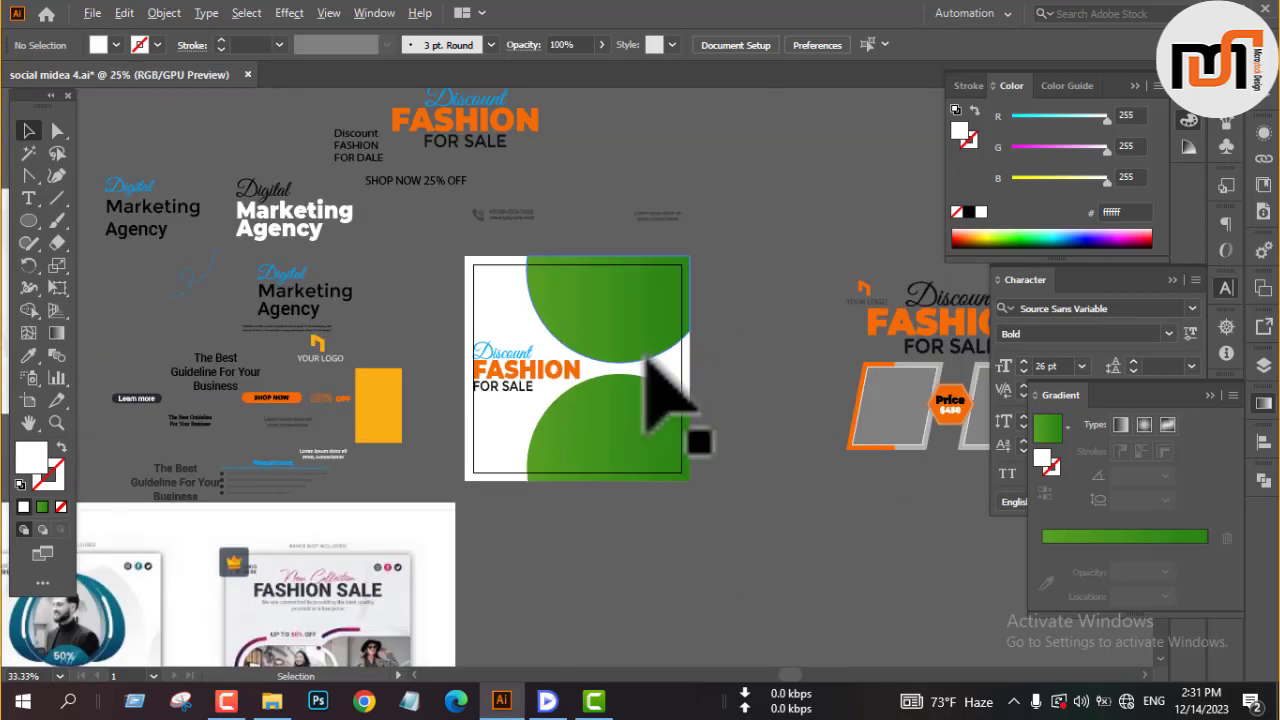
scroll(645, 362, "up", 1)
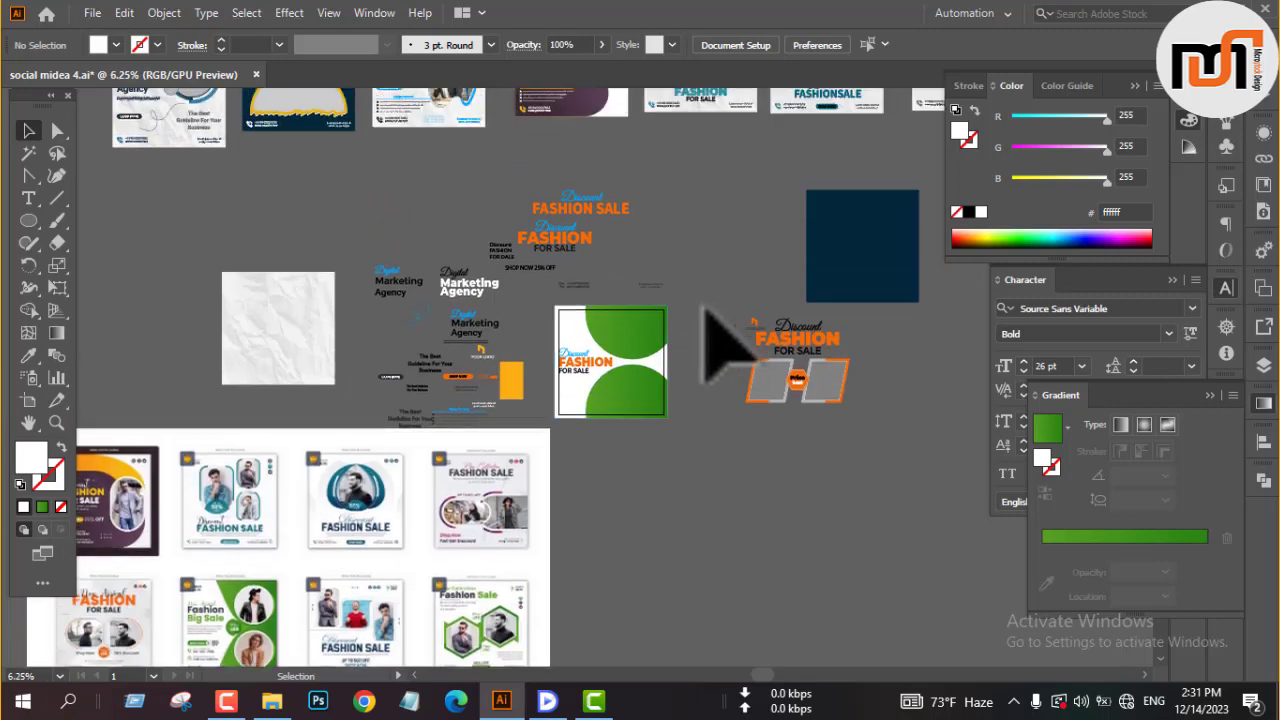
scroll(652, 360, "up", 5)
key("l")
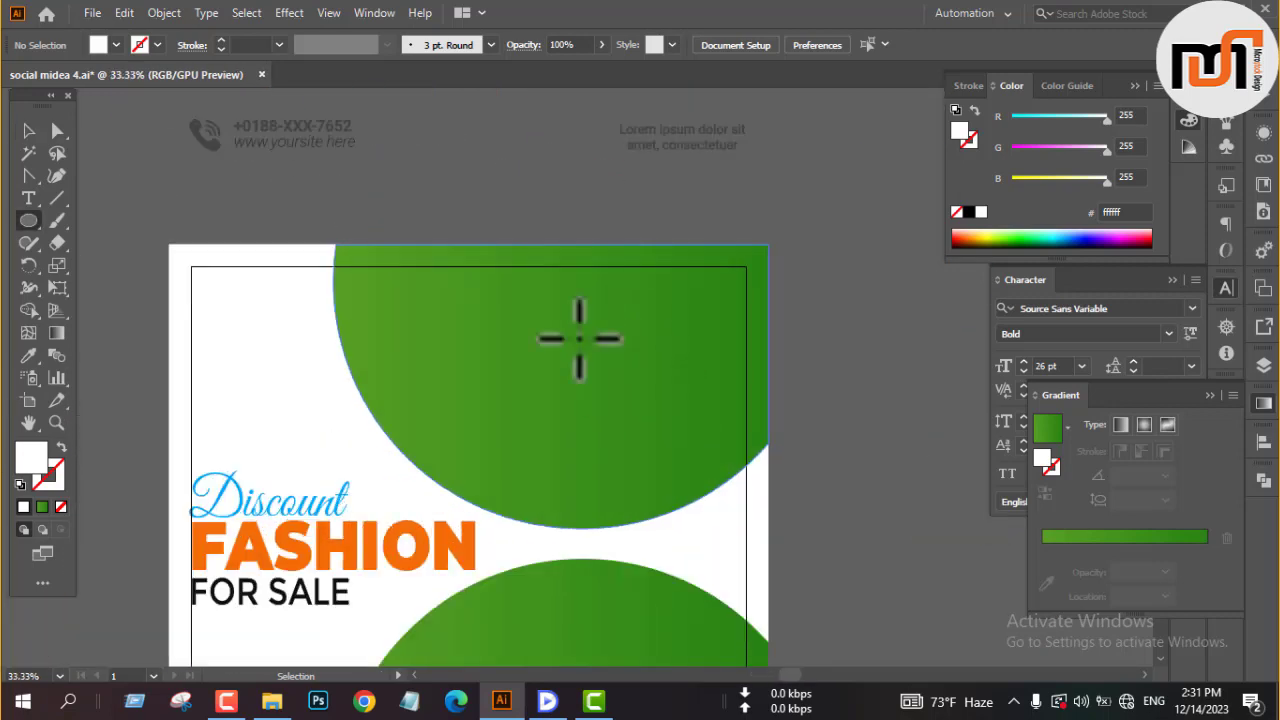
left_click_drag(519, 295, 740, 515)
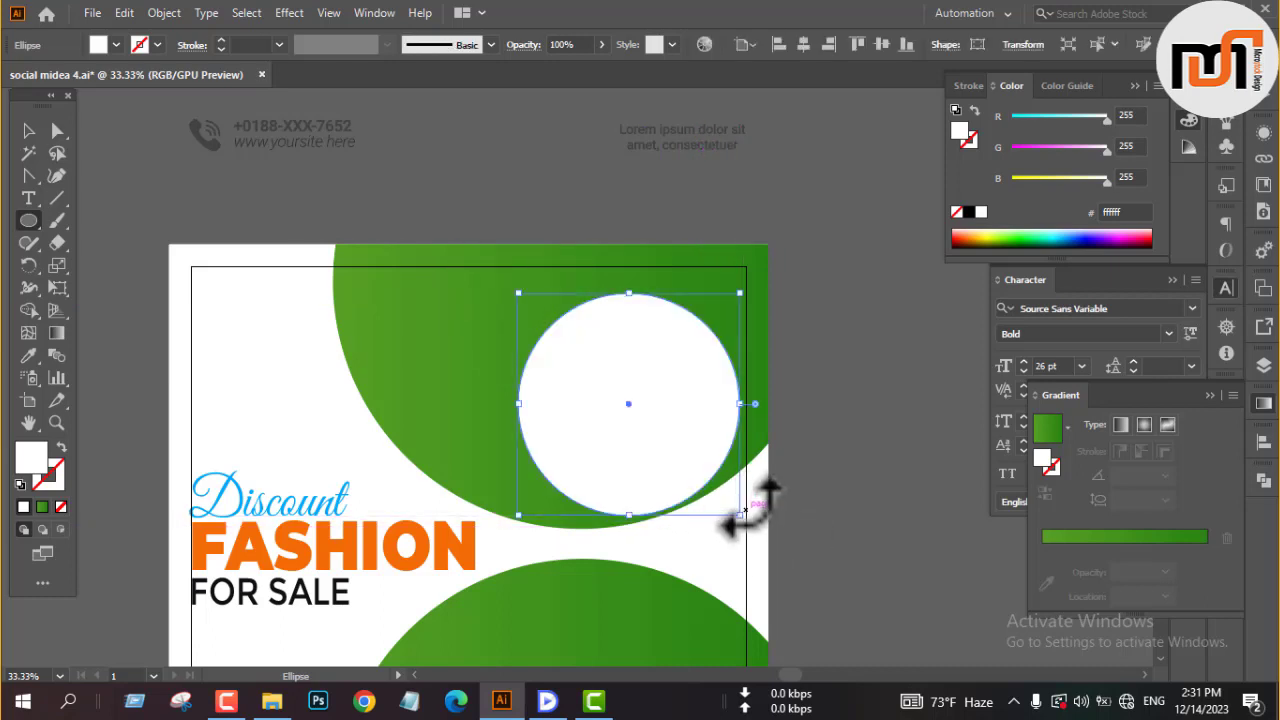
key("v")
left_click(834, 363)
scroll(760, 360, "down", 2)
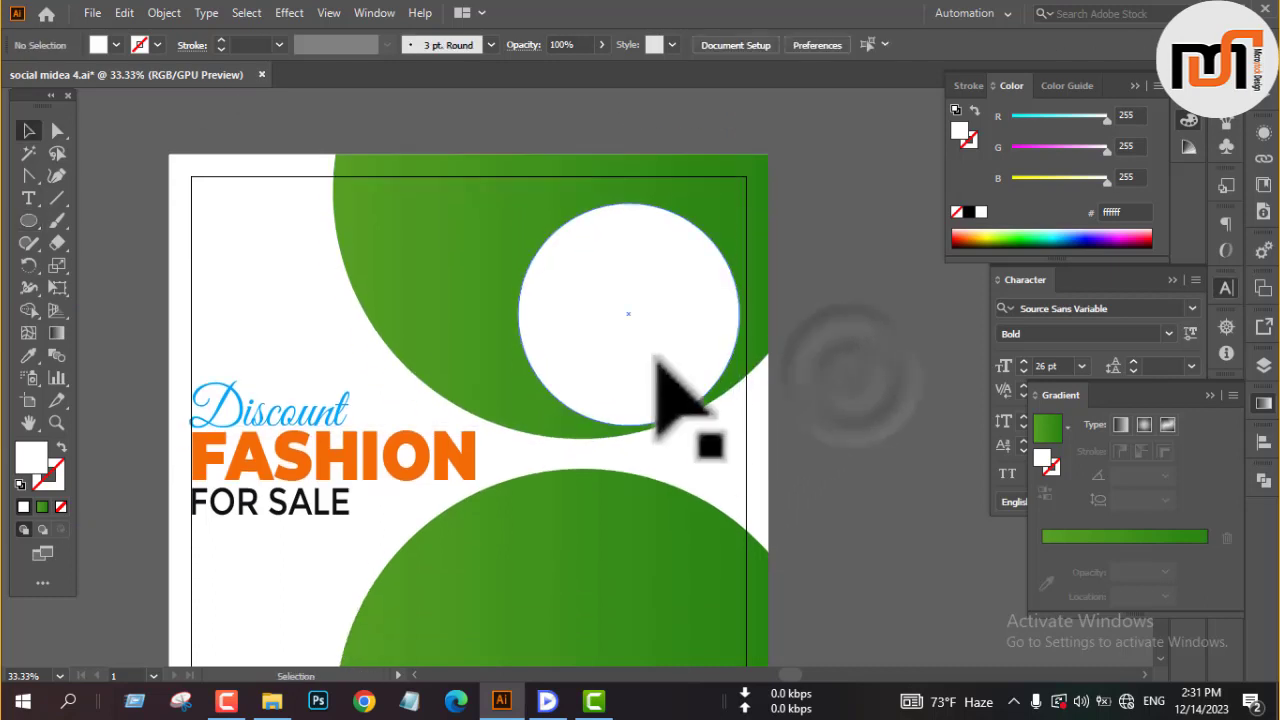
left_click_drag(655, 352, 626, 340)
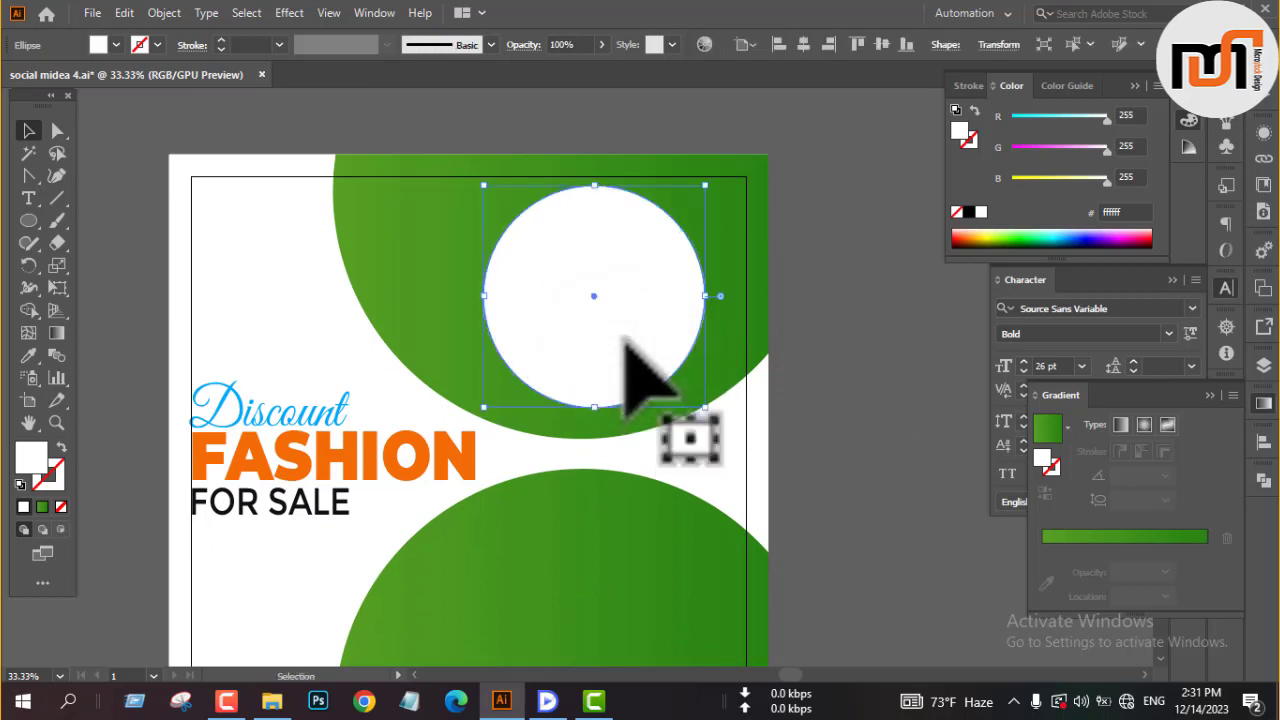
left_click(850, 357)
Step: Create an offset path of 7 px around the white circle with miter joins
left_click(612, 340)
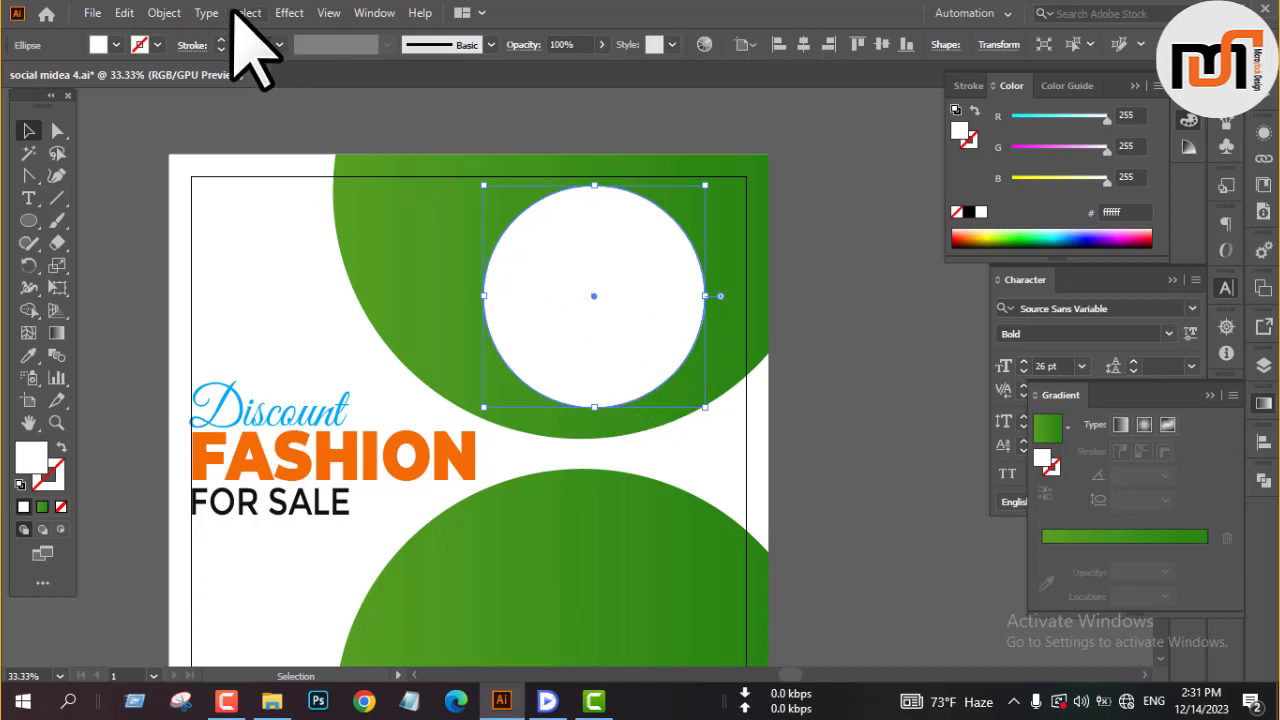
left_click(168, 12)
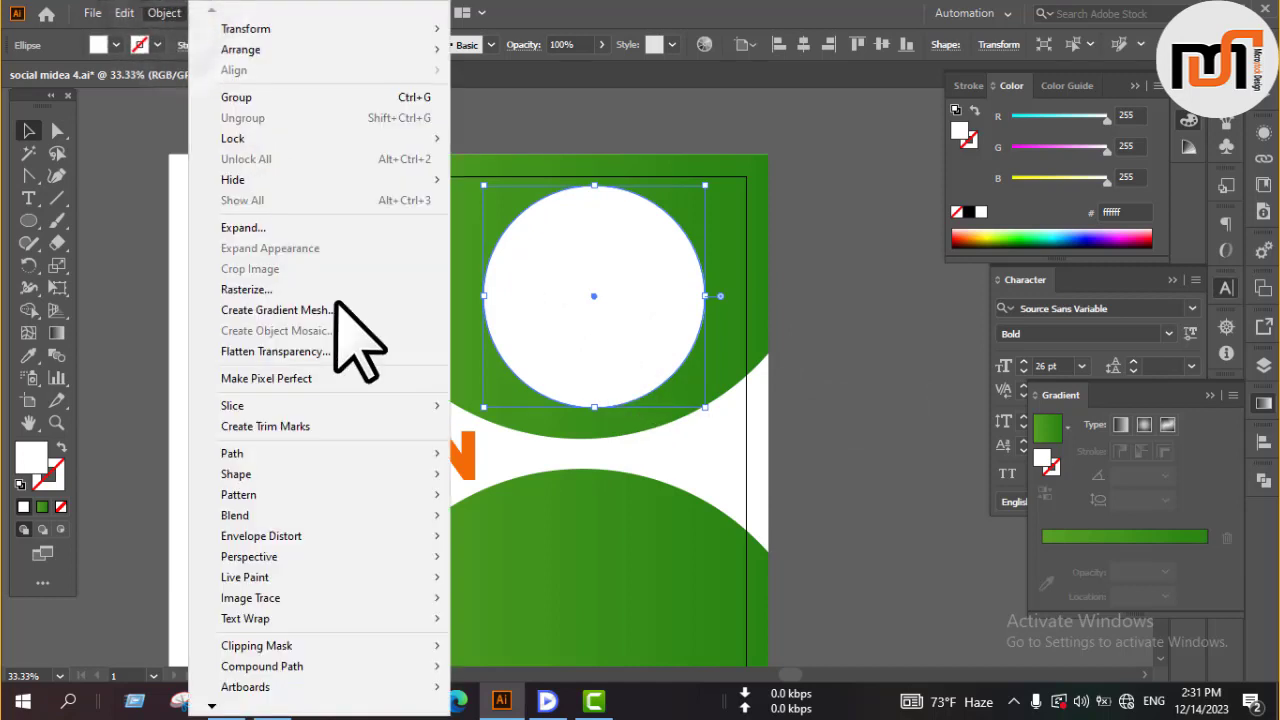
left_click(298, 456)
left_click(531, 521)
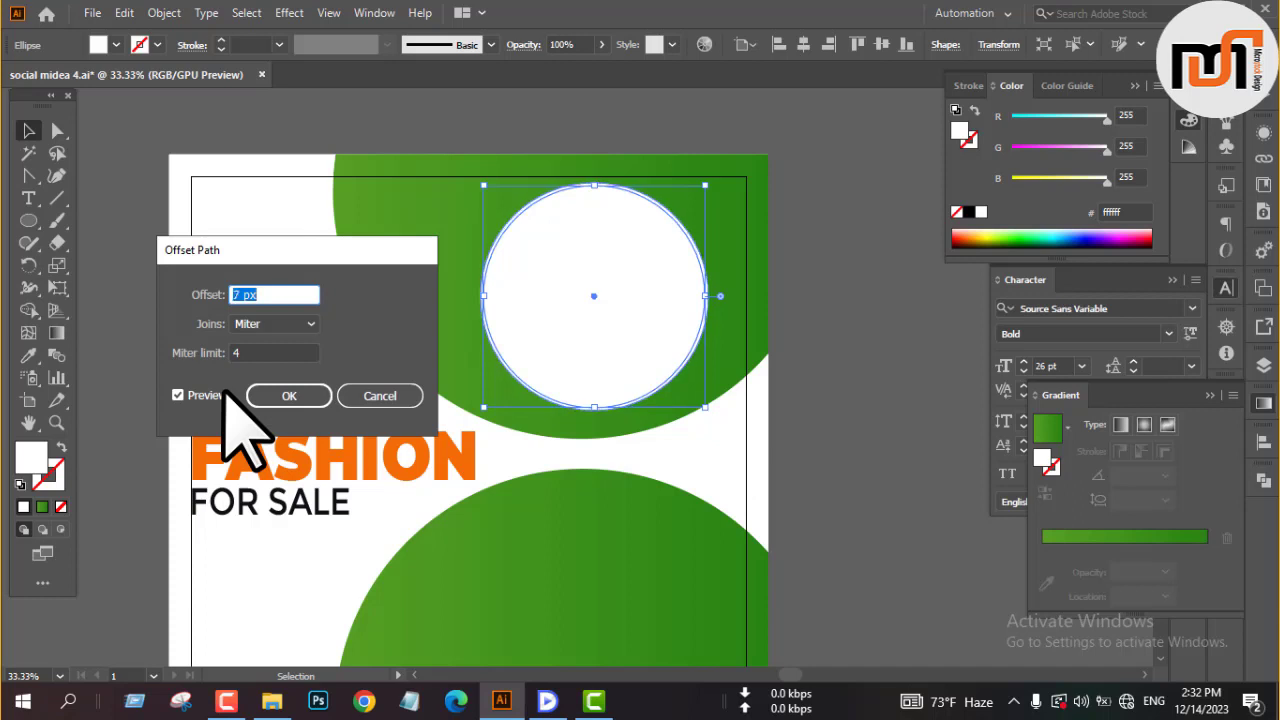
left_click(275, 398)
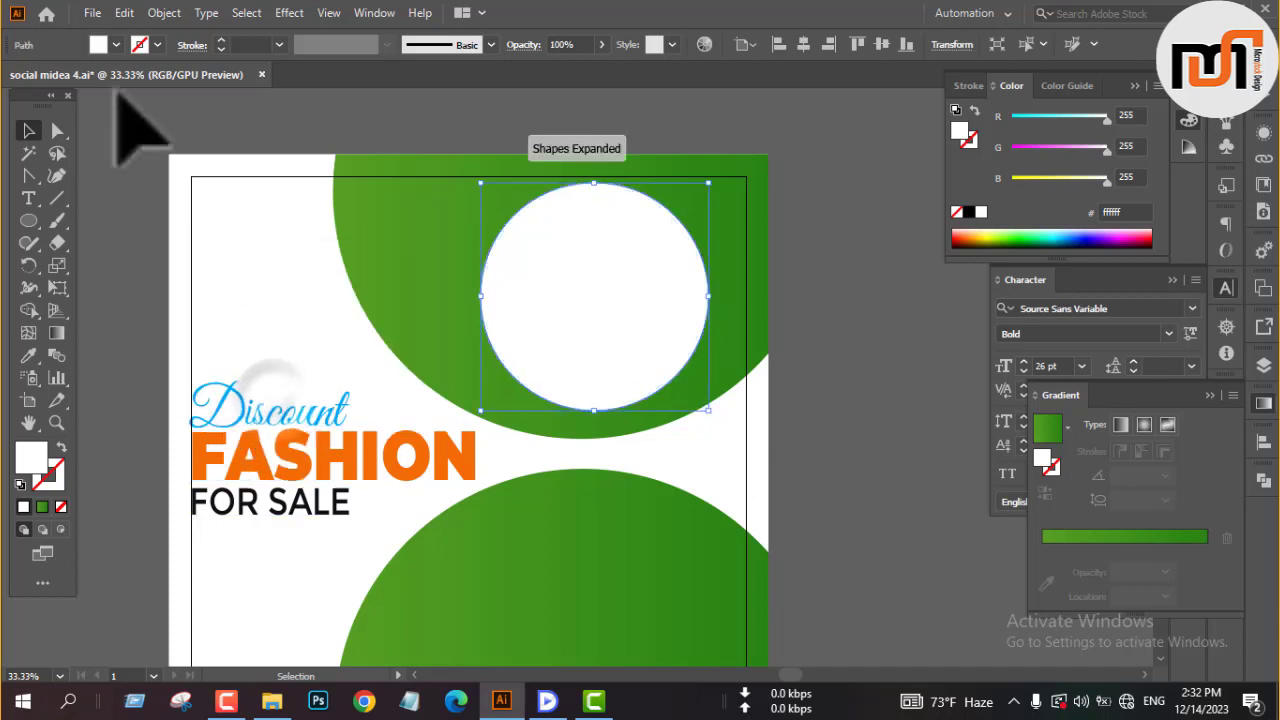
Step: Create another offset path of 17 px around the enlarged white circle, keeping the miter joins
left_click(116, 45)
left_click(114, 46)
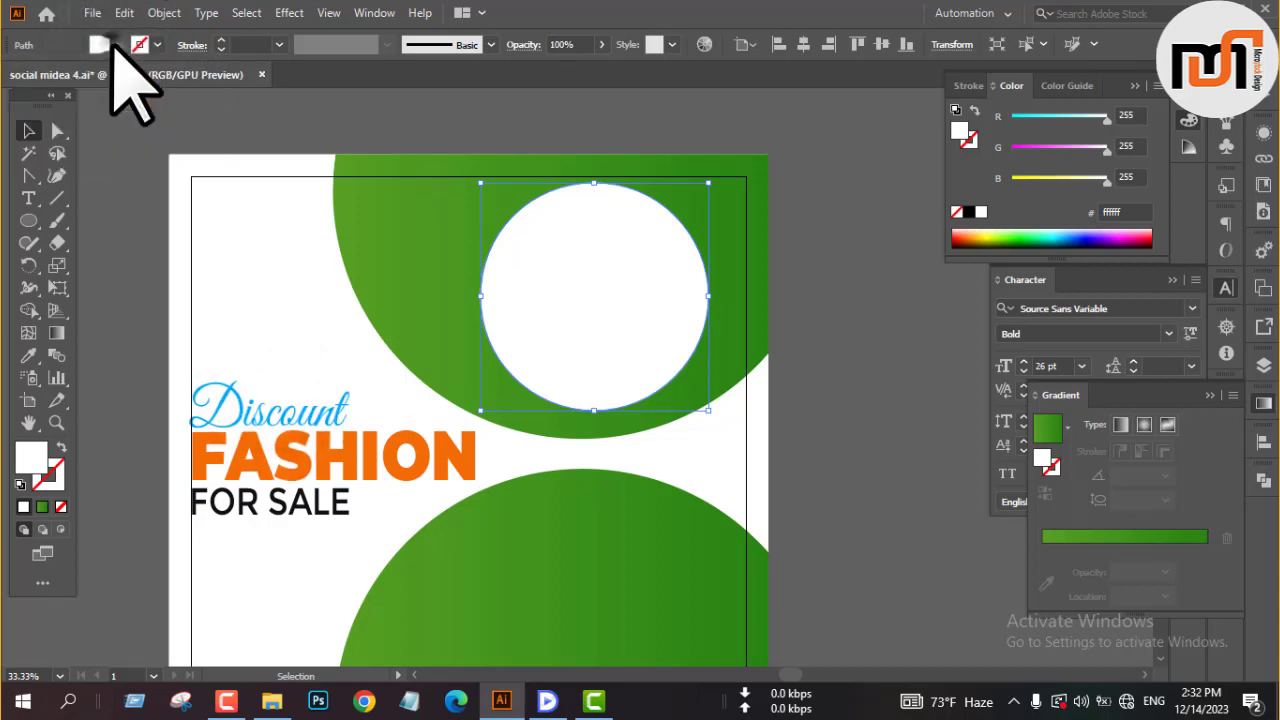
left_click(164, 12)
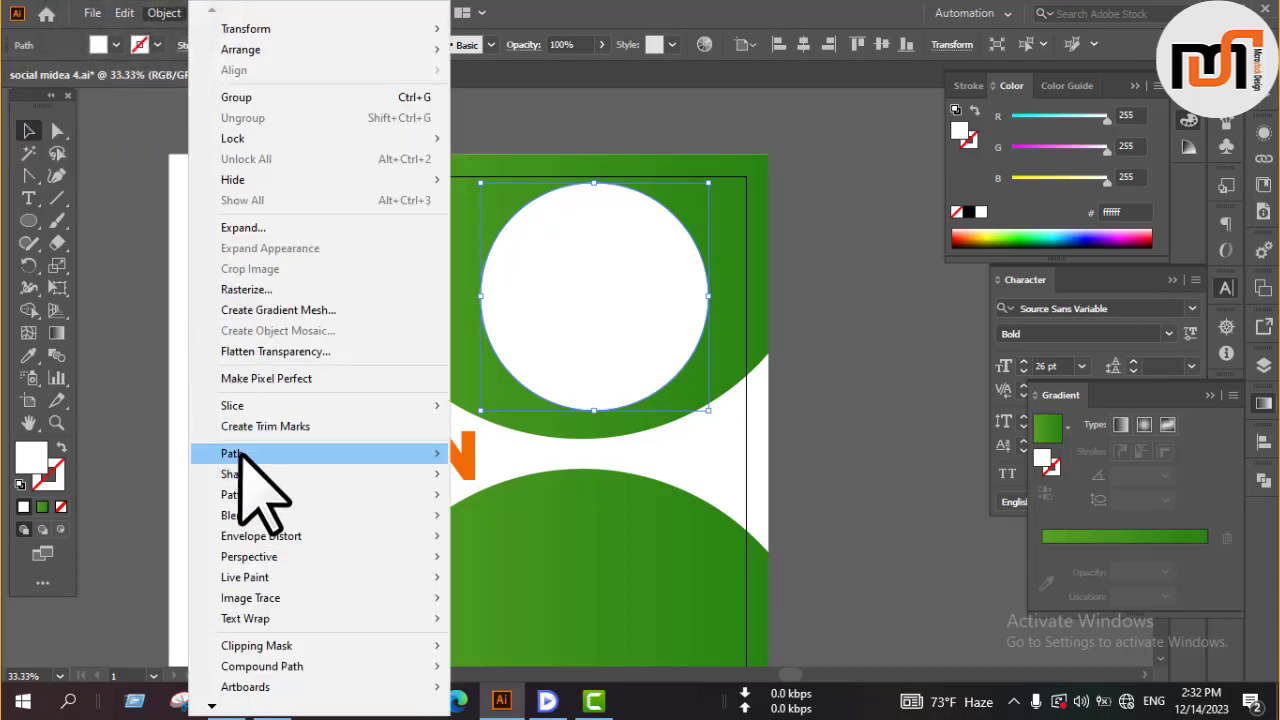
mouse_move(377, 455)
left_click(490, 521)
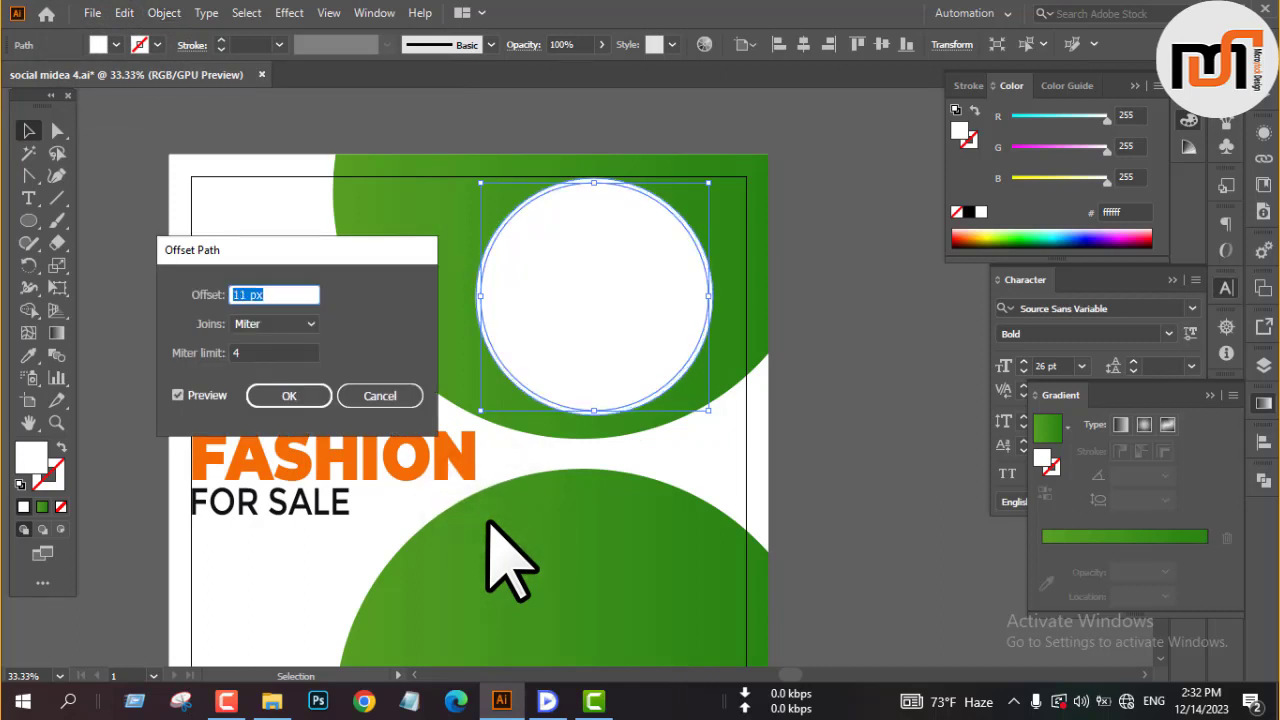
key("Up")
key("Up")
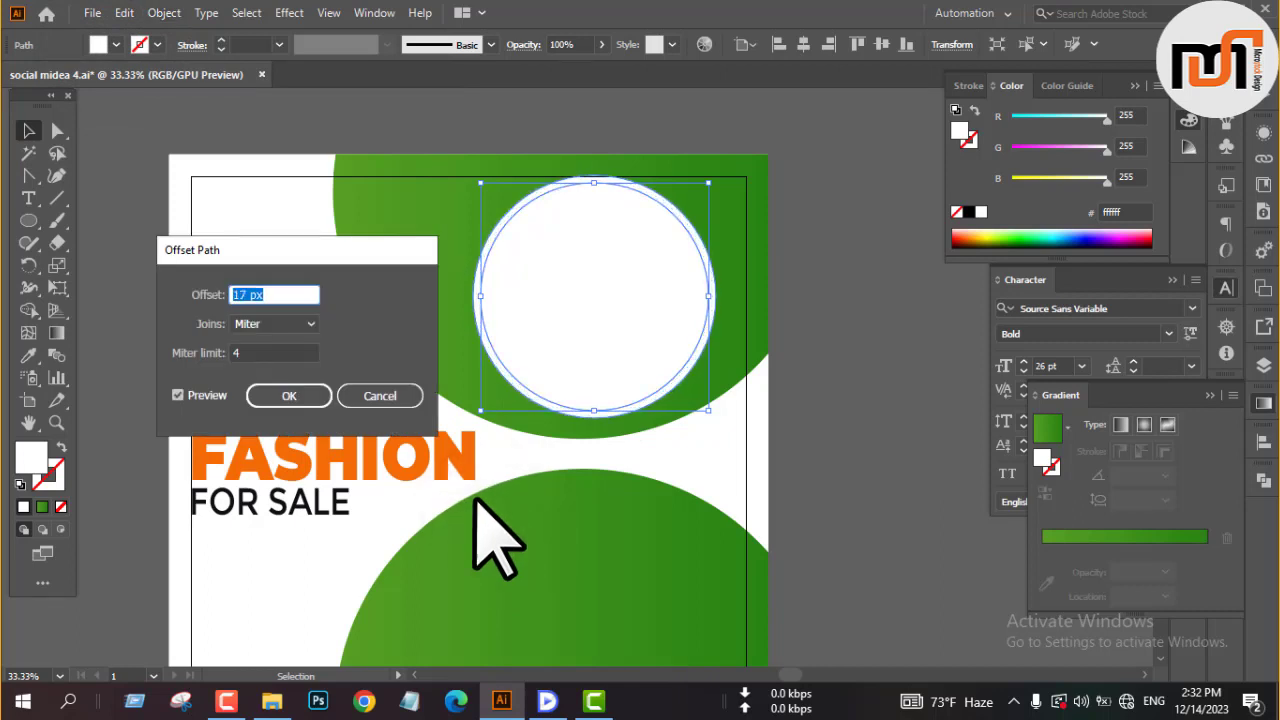
left_click(290, 395)
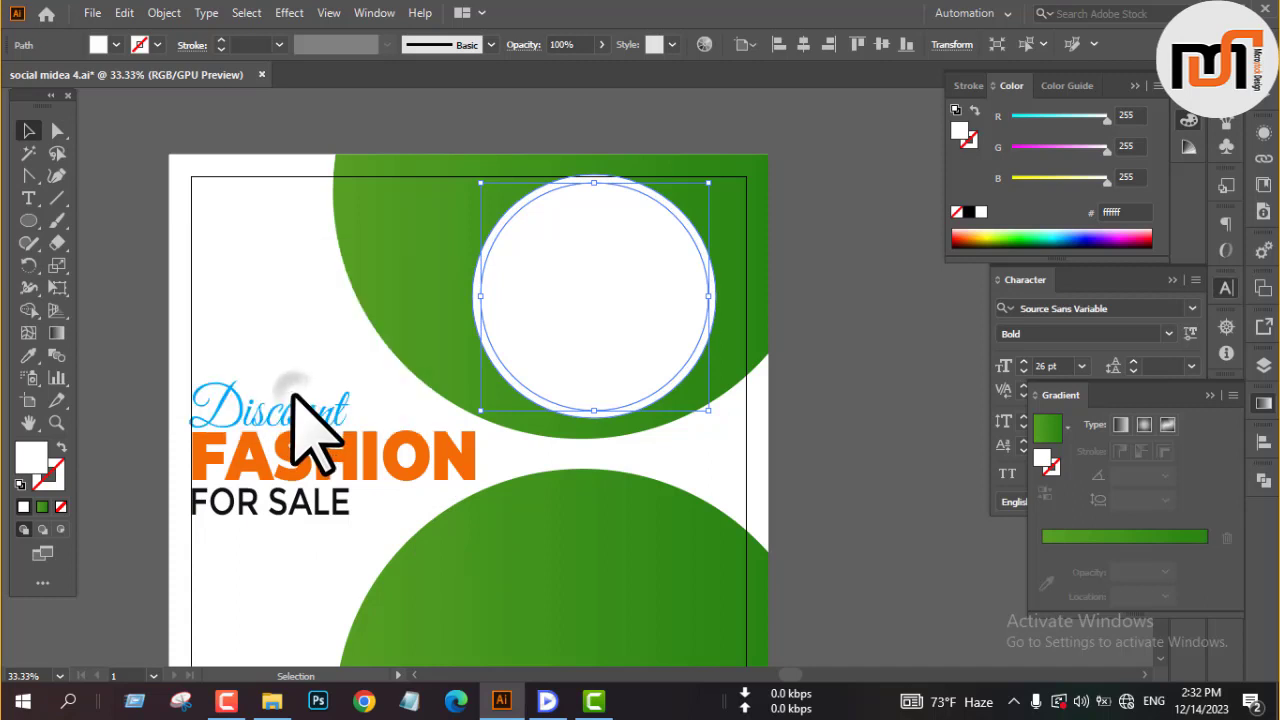
Step: Fill the outermost offset circle with light grey e6e6e6
left_click(103, 47)
left_click(146, 116)
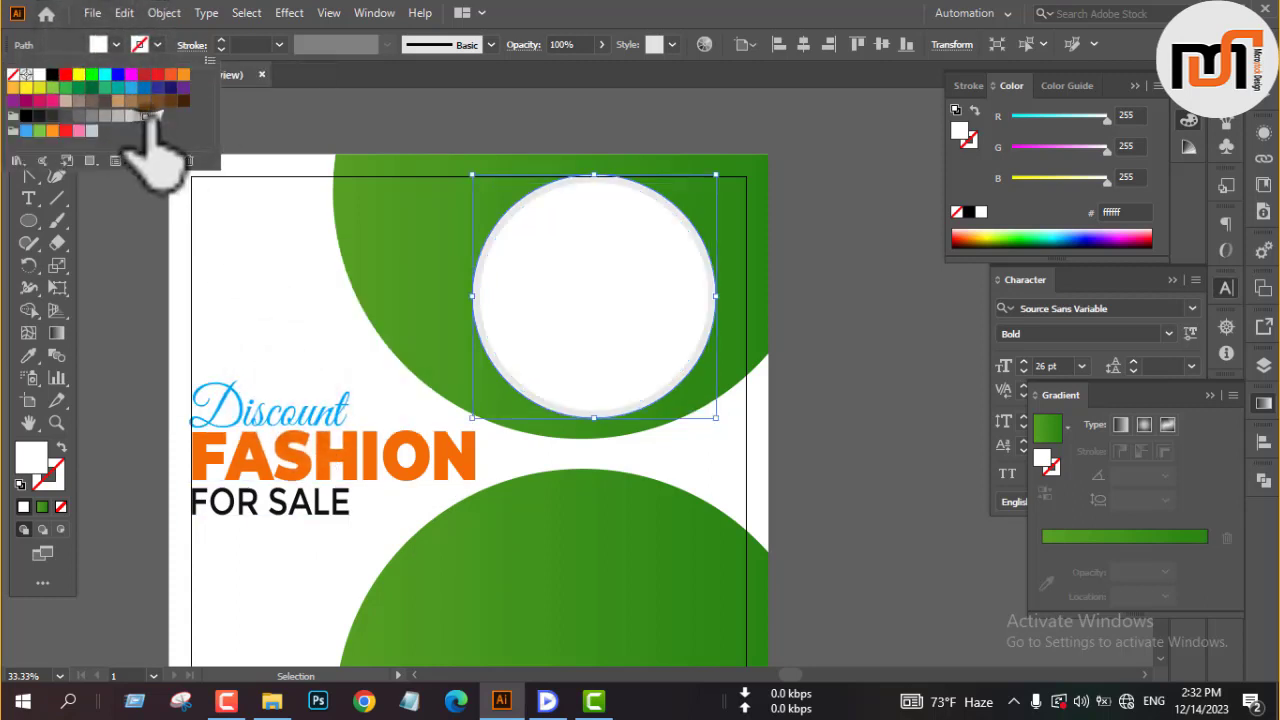
left_click(868, 372)
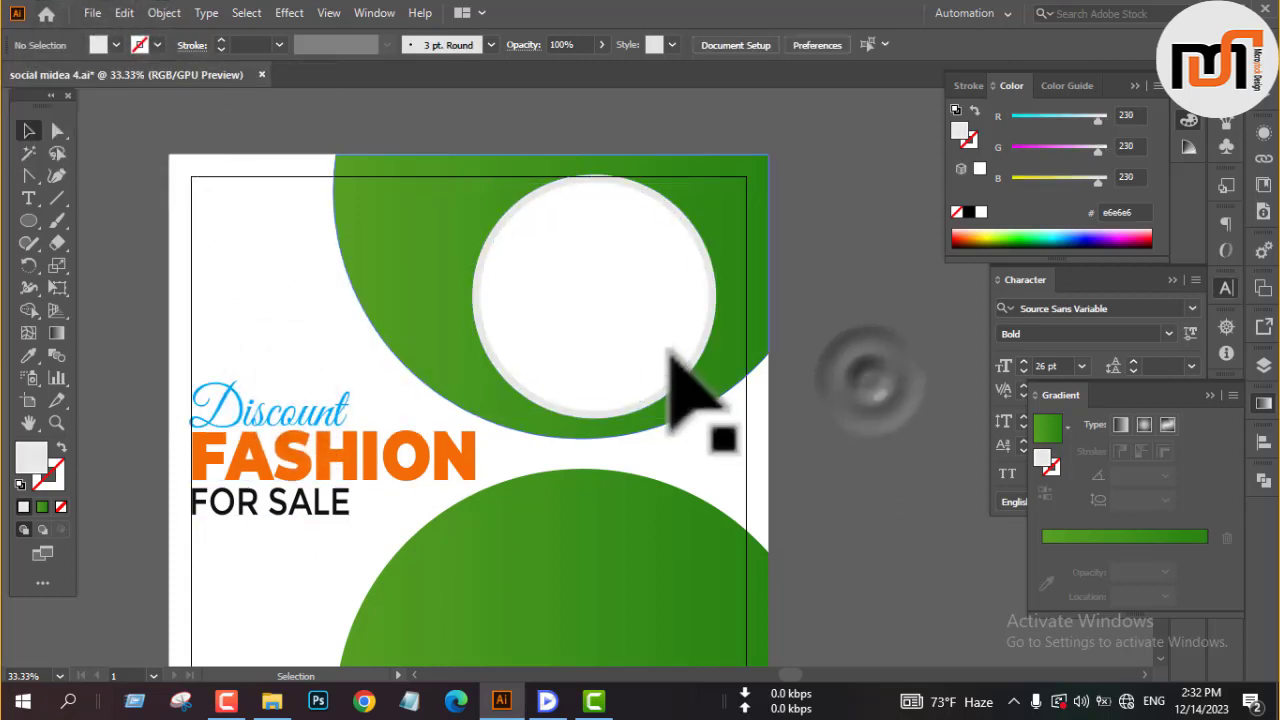
Step: Fill the innermost circle with mid grey 999999
left_click(612, 330)
left_click(116, 45)
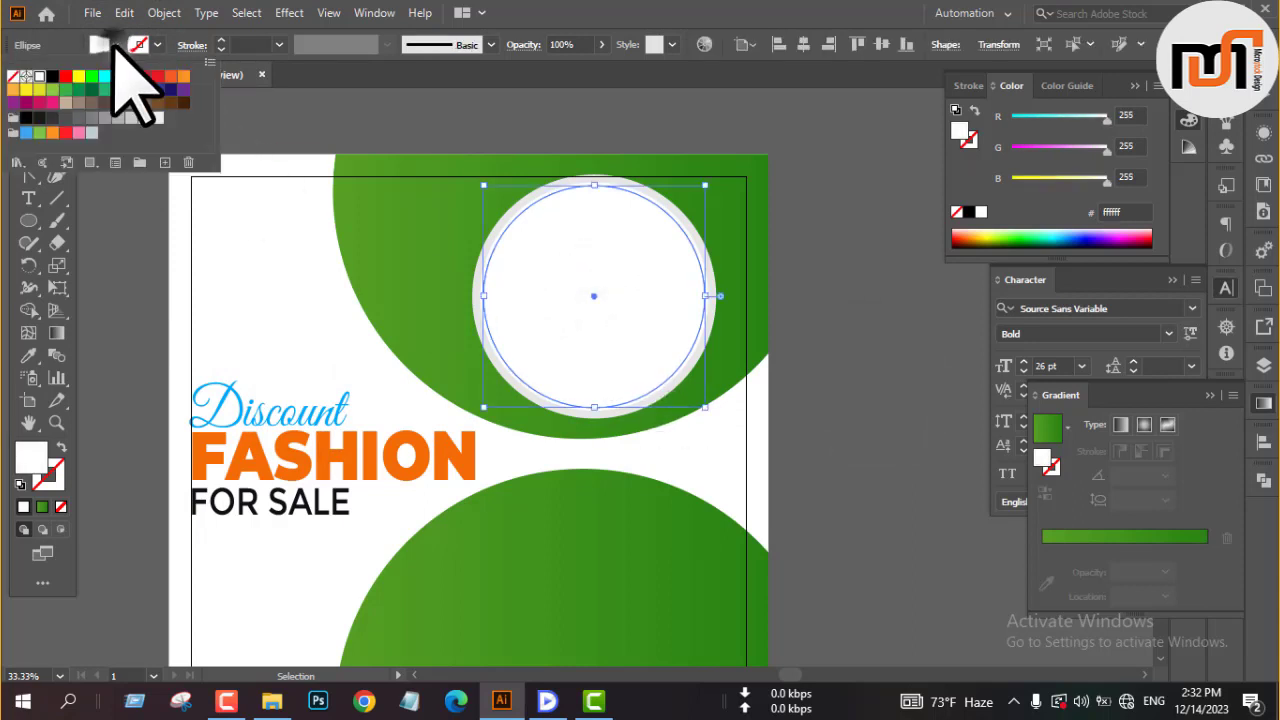
left_click(132, 117)
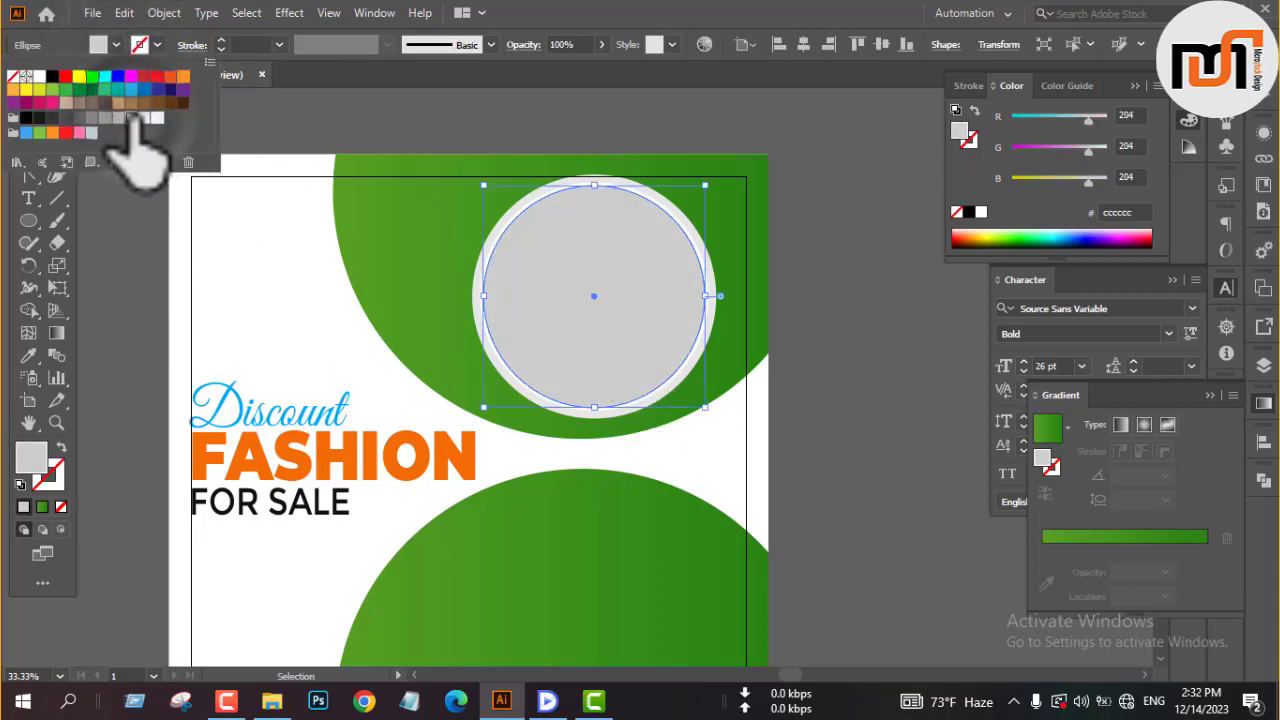
left_click(105, 117)
left_click(885, 345)
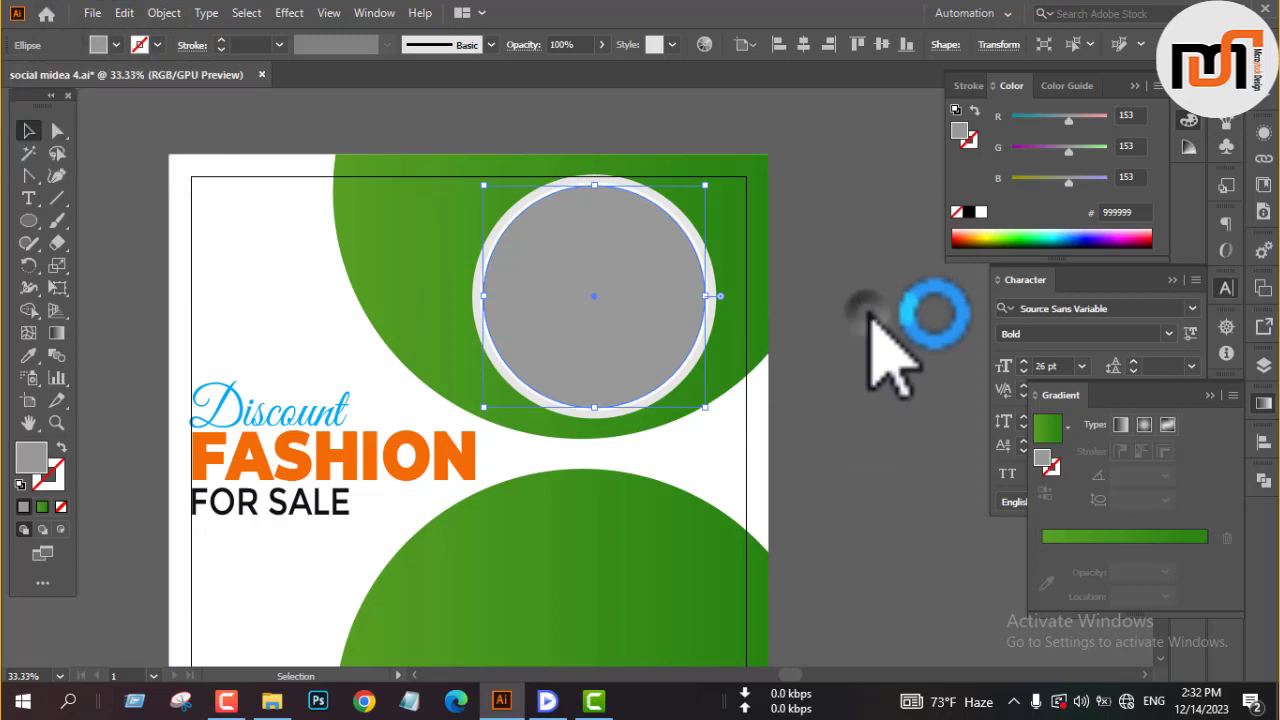
left_click(869, 315)
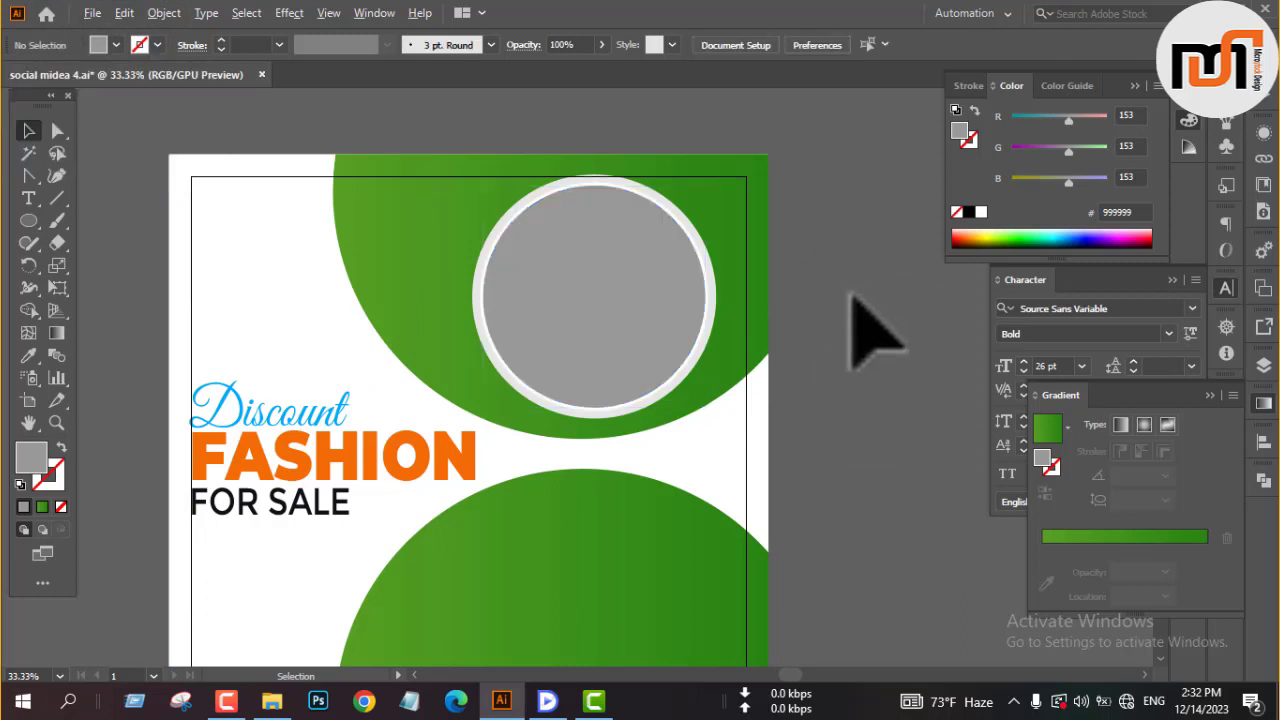
Step: Group the three concentric circles and align the group to the top and right edges of the inner margin frame
left_click_drag(846, 285, 749, 349)
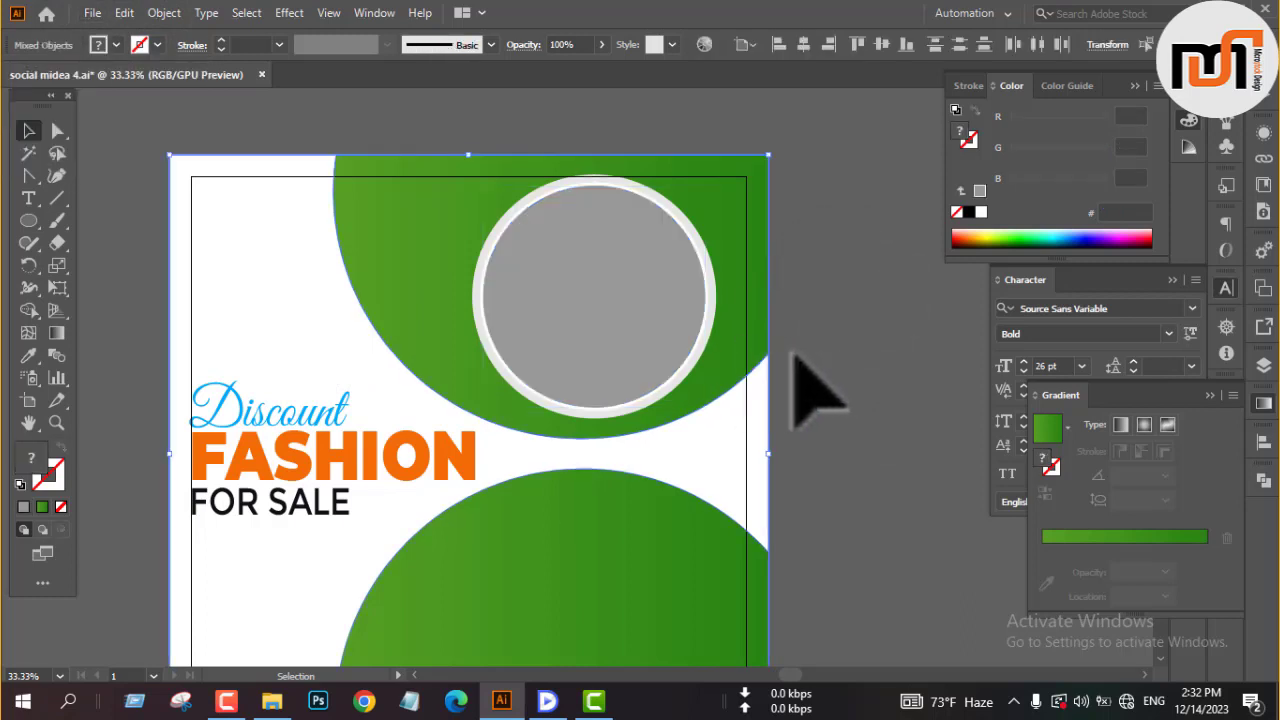
left_click(797, 350)
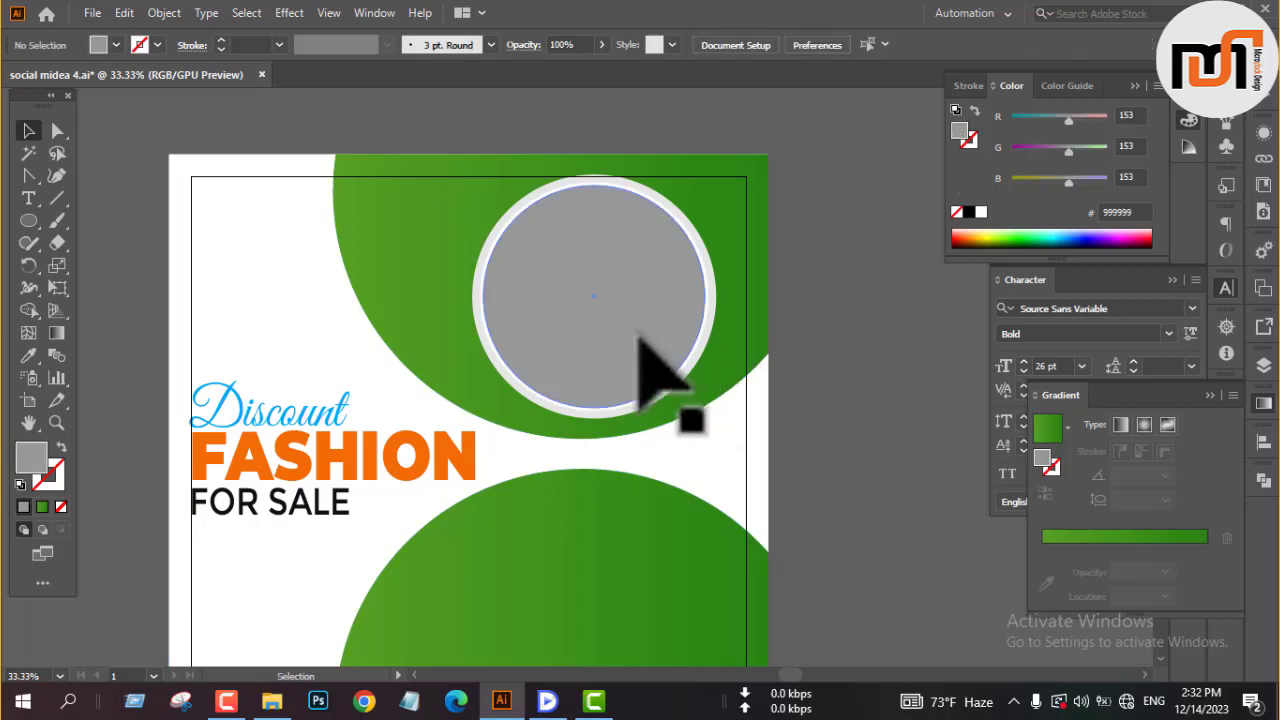
left_click(564, 337)
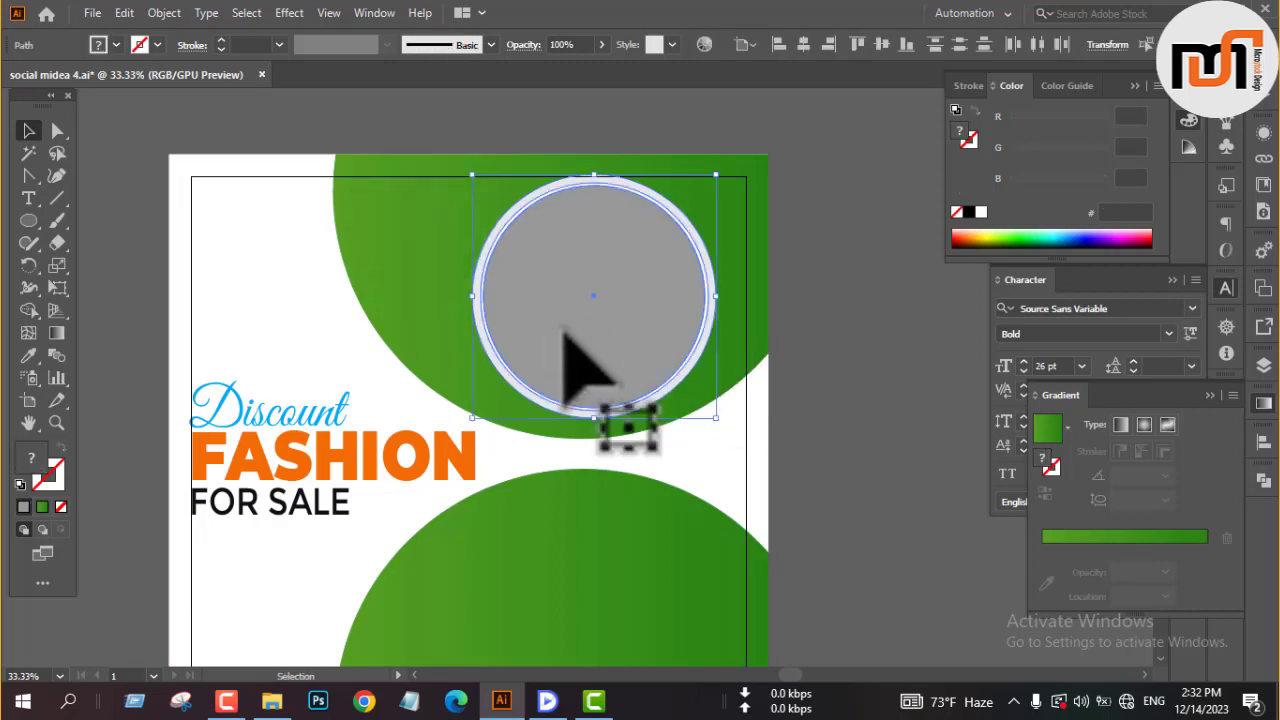
left_click(563, 332)
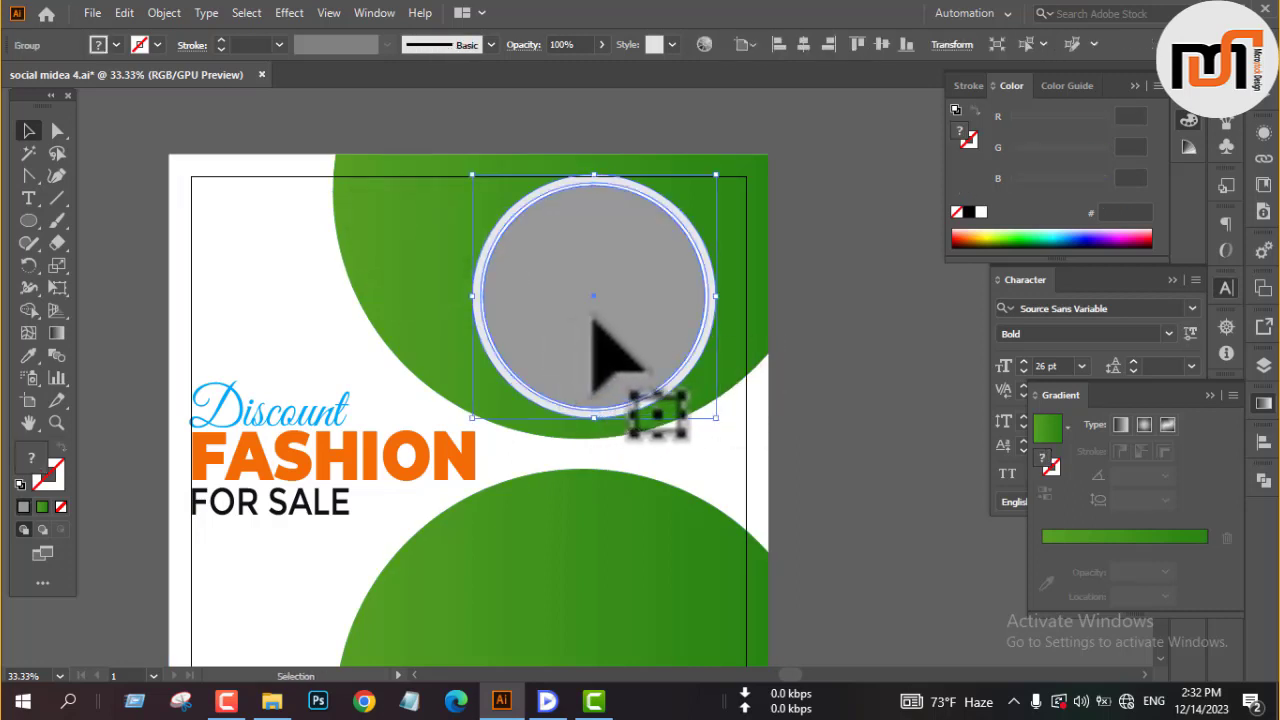
left_click(860, 44)
left_click(828, 44)
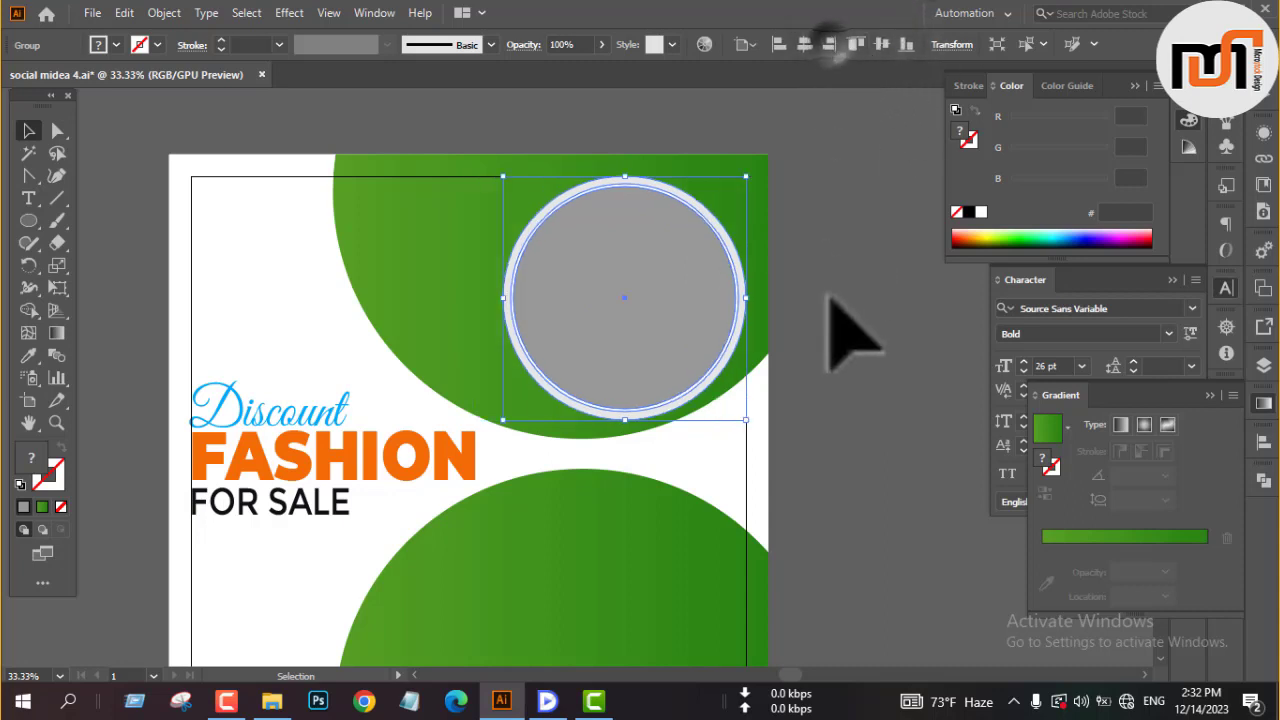
left_click(835, 325)
Step: Duplicate the circle group straight down onto the lower green shape and align the copy to the bottom edge of the margin frame
scroll(825, 295, "down", 1)
left_click(665, 280)
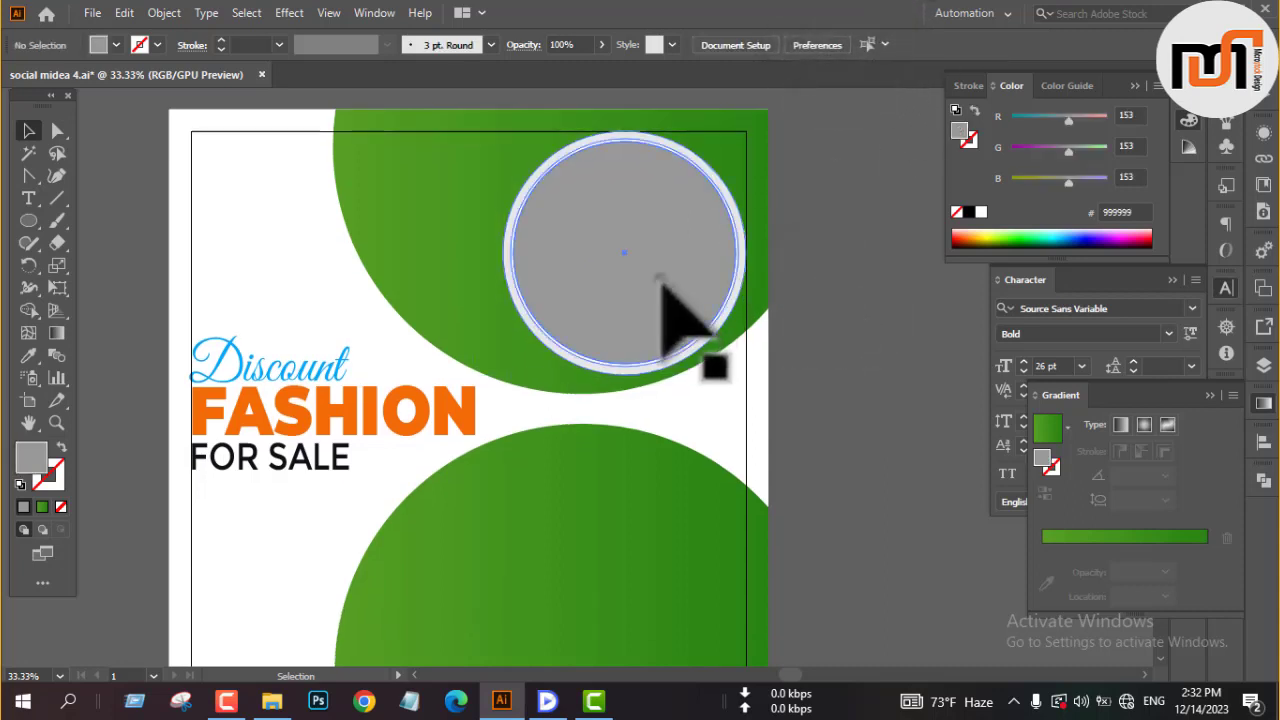
scroll(677, 306, "down", 3)
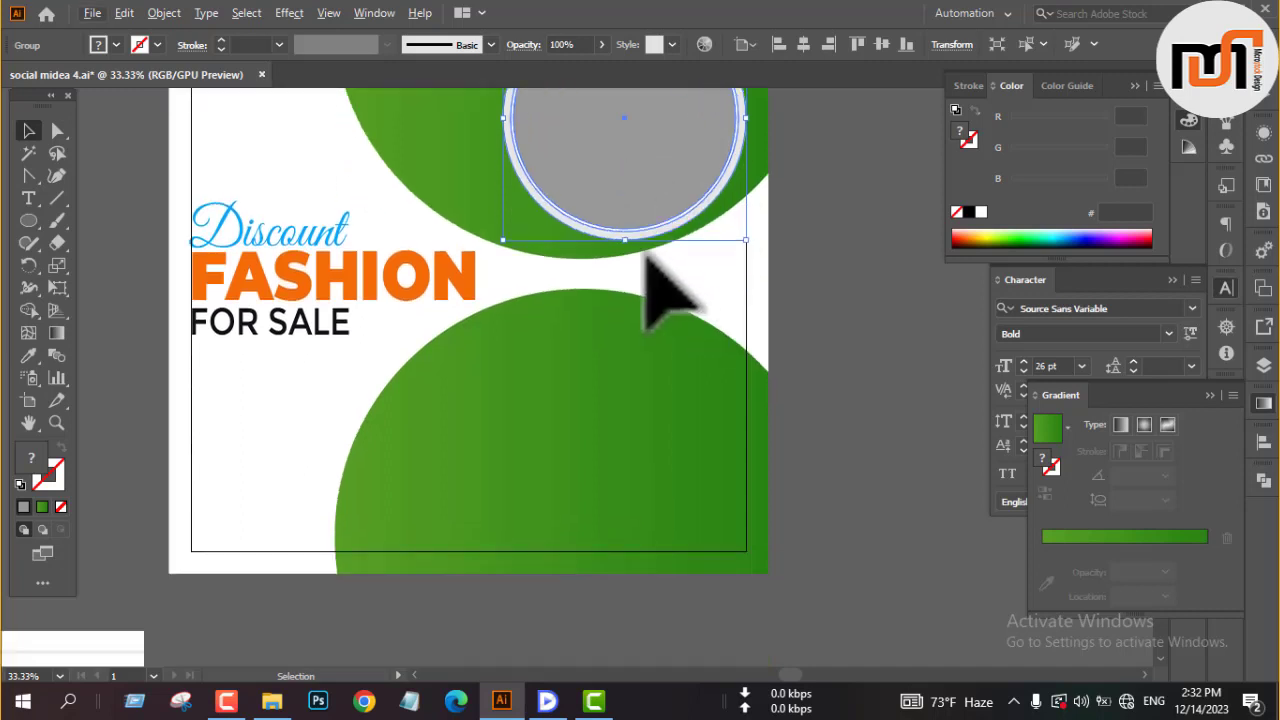
left_click_drag(652, 186, 630, 456)
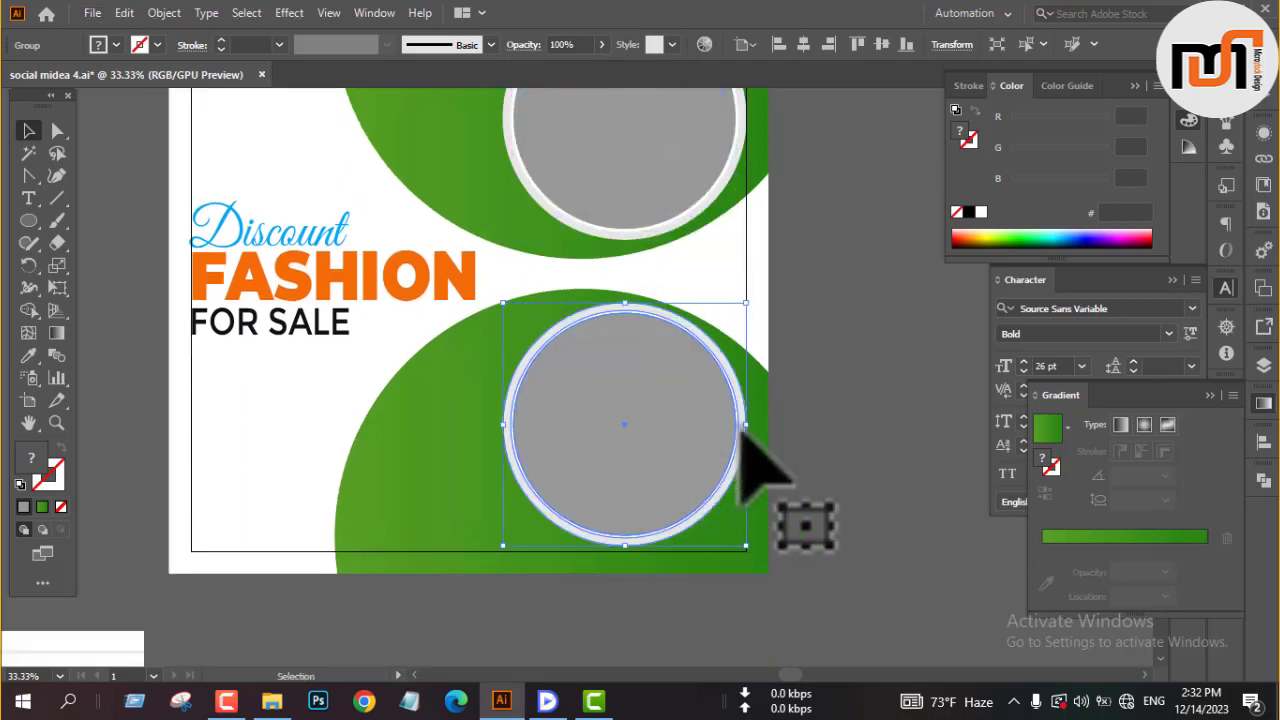
scroll(855, 255, "up", 2)
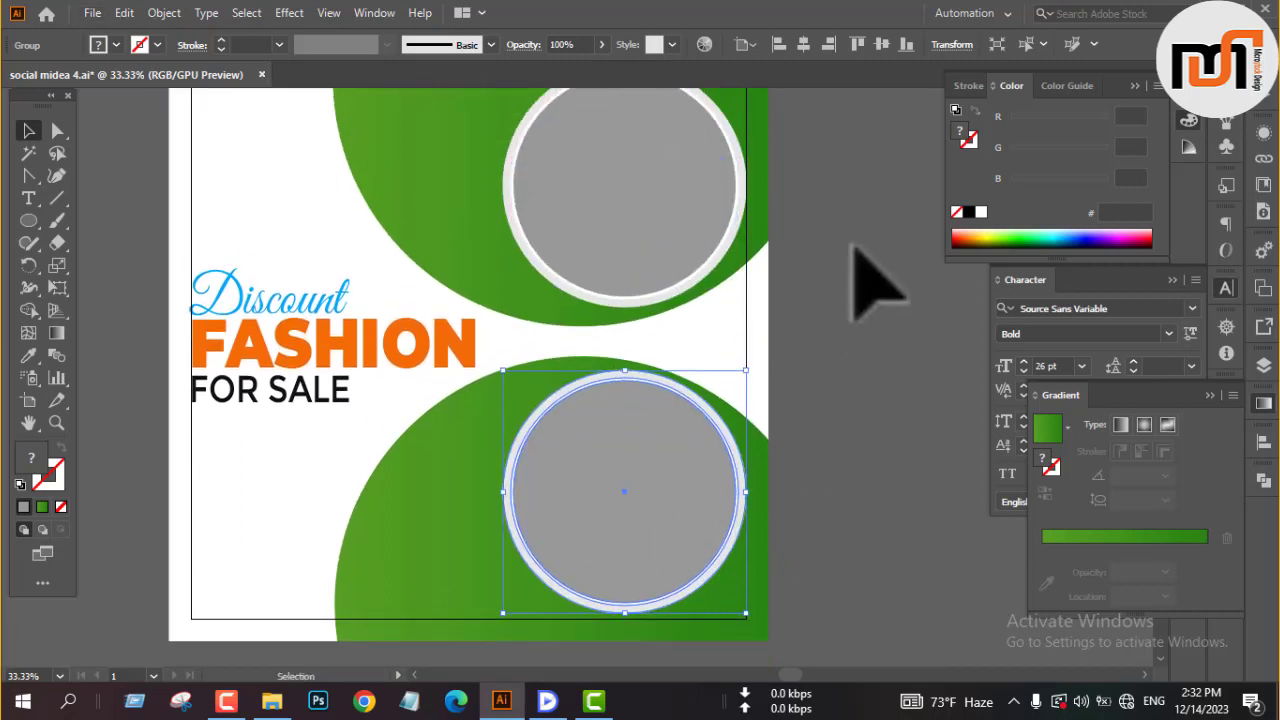
left_click(905, 44)
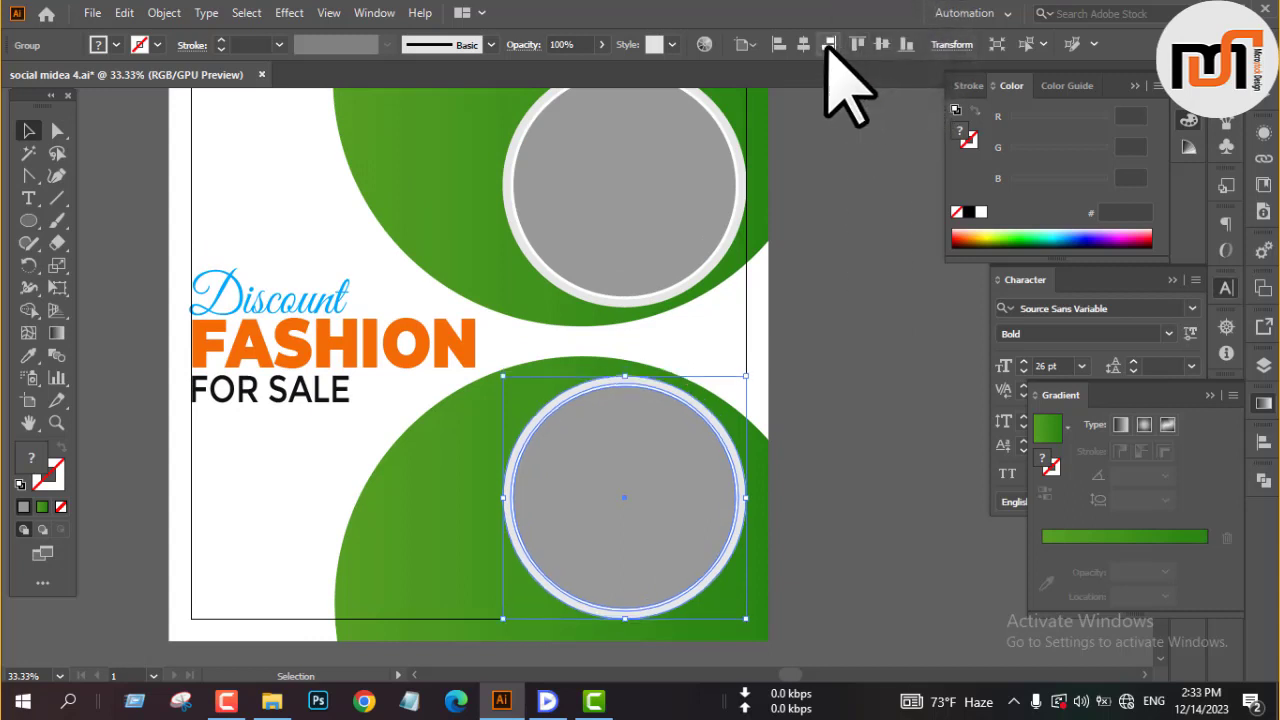
left_click(878, 268)
scroll(878, 455, "down", 4)
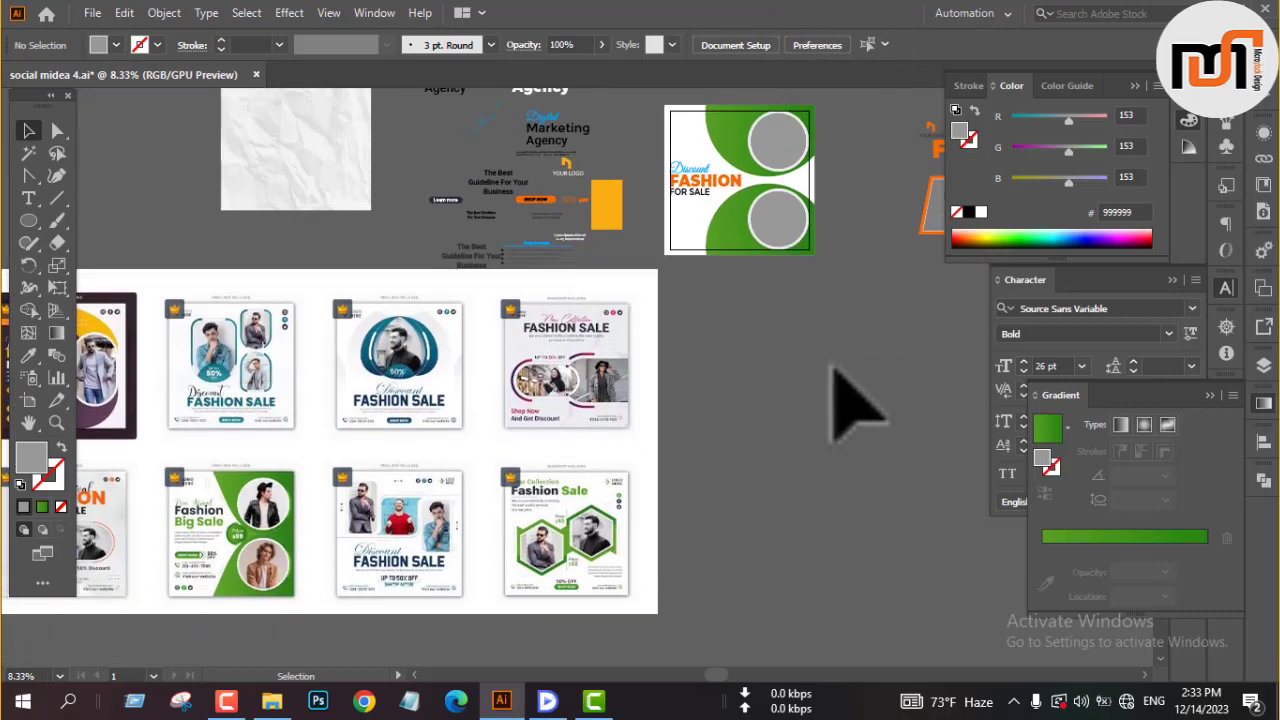
Step: Examine the post against the reference designs and the spare text elements around the artboard
scroll(832, 368, "up", 3)
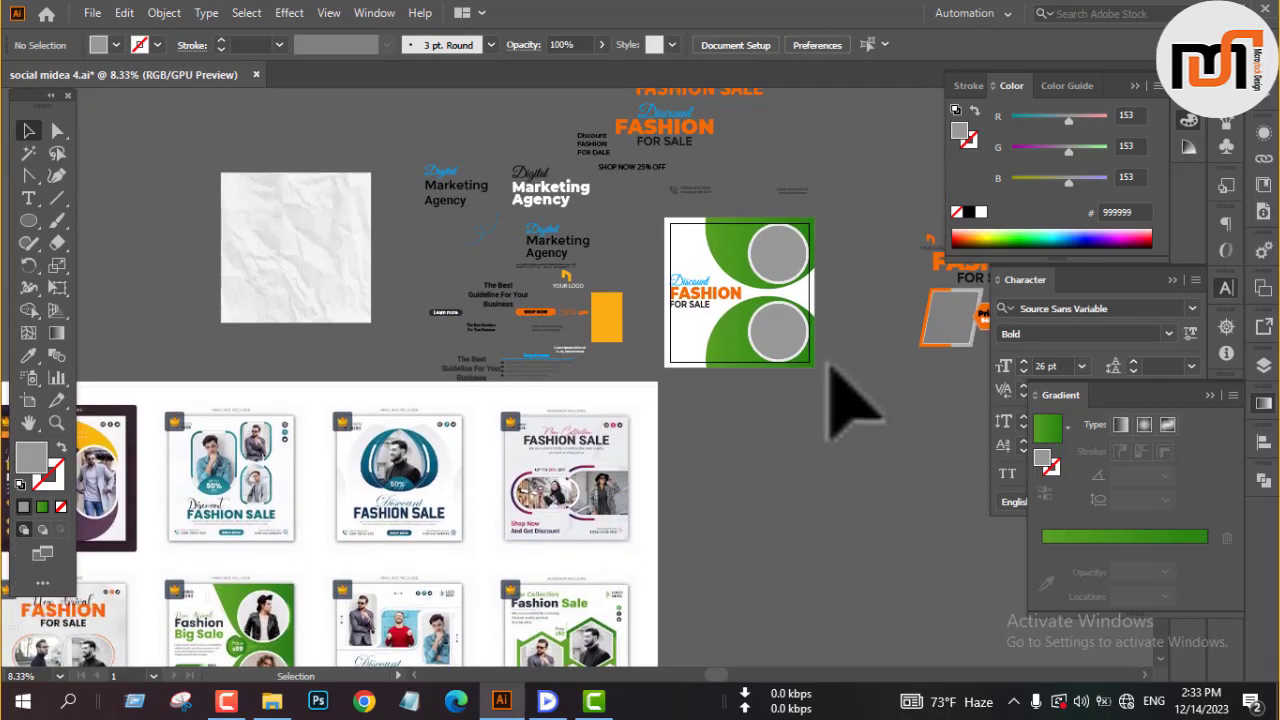
scroll(818, 302, "down", 3)
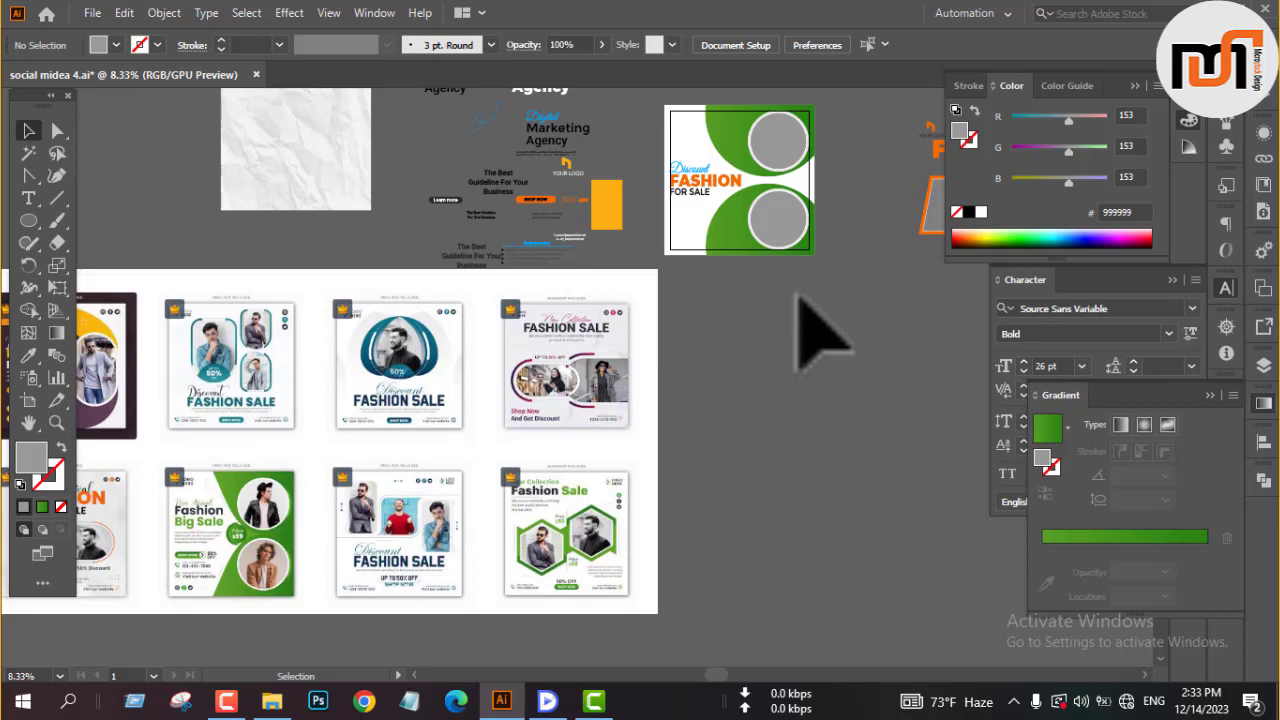
scroll(776, 288, "up", 1)
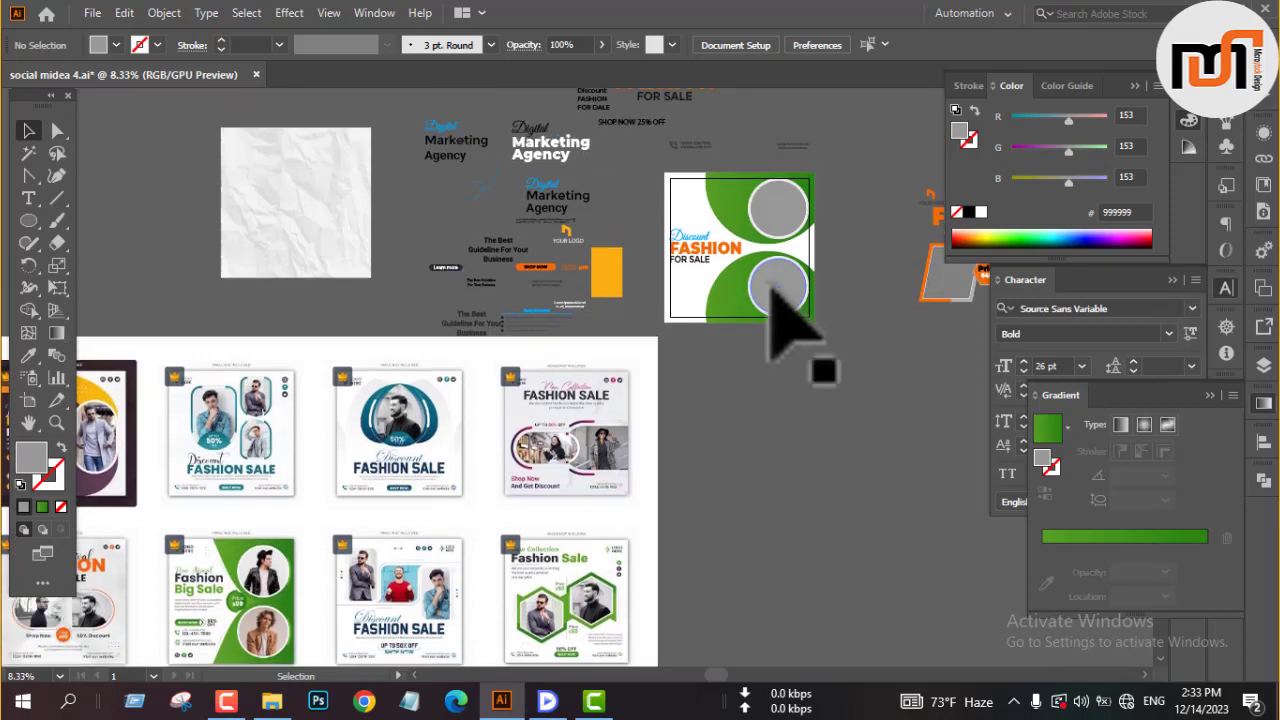
scroll(700, 265, "up", 2, "alt")
scroll(707, 255, "up", 1, "alt")
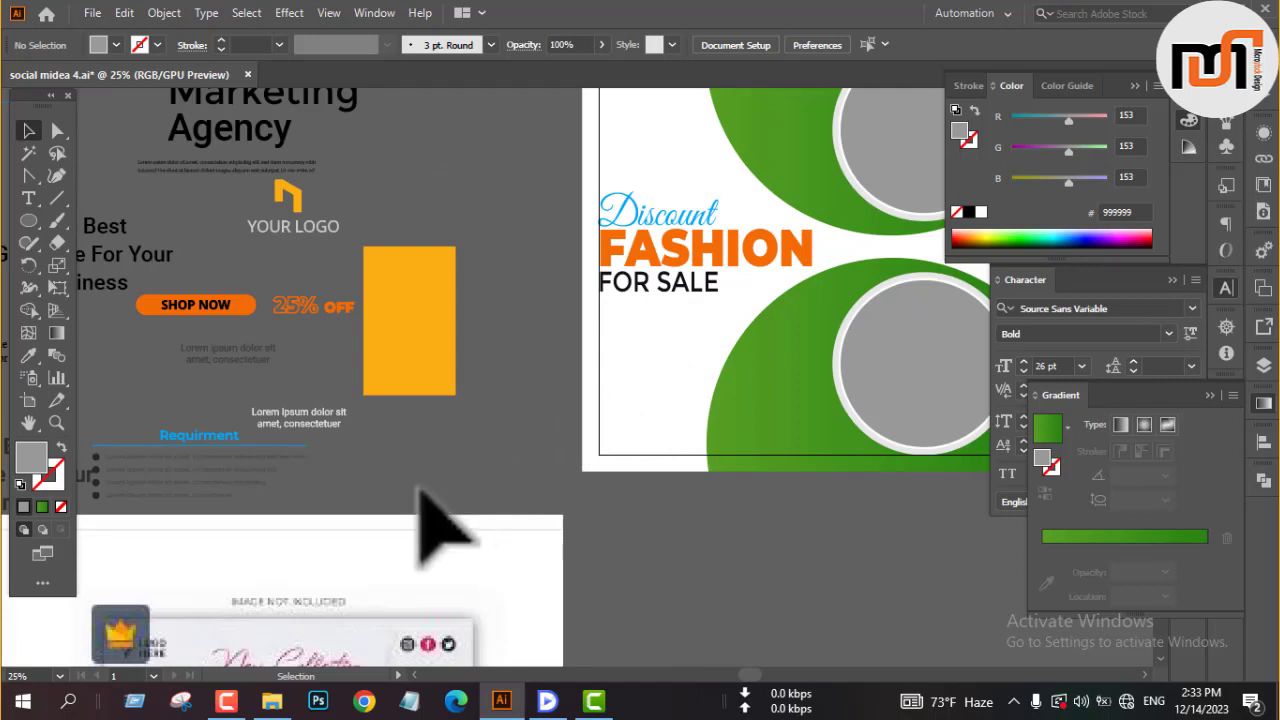
scroll(440, 512, "up", 1)
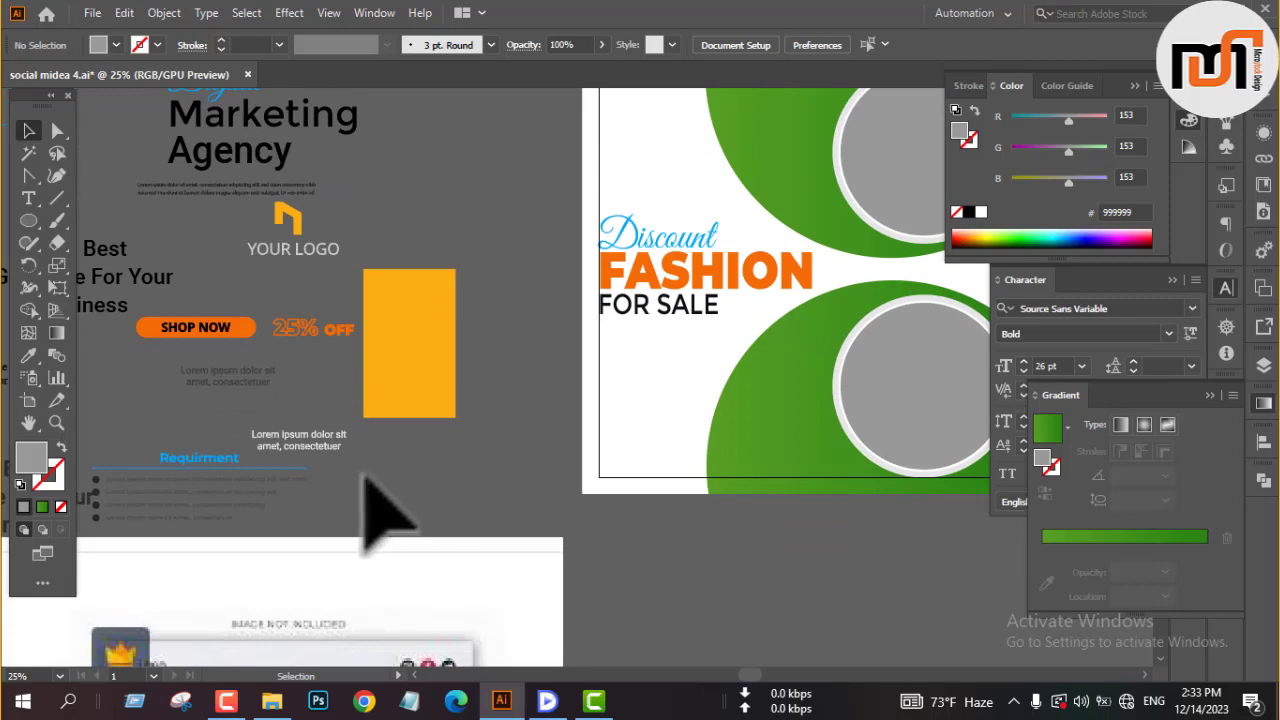
scroll(365, 472, "up", 3)
scroll(364, 469, "down", 1, "alt")
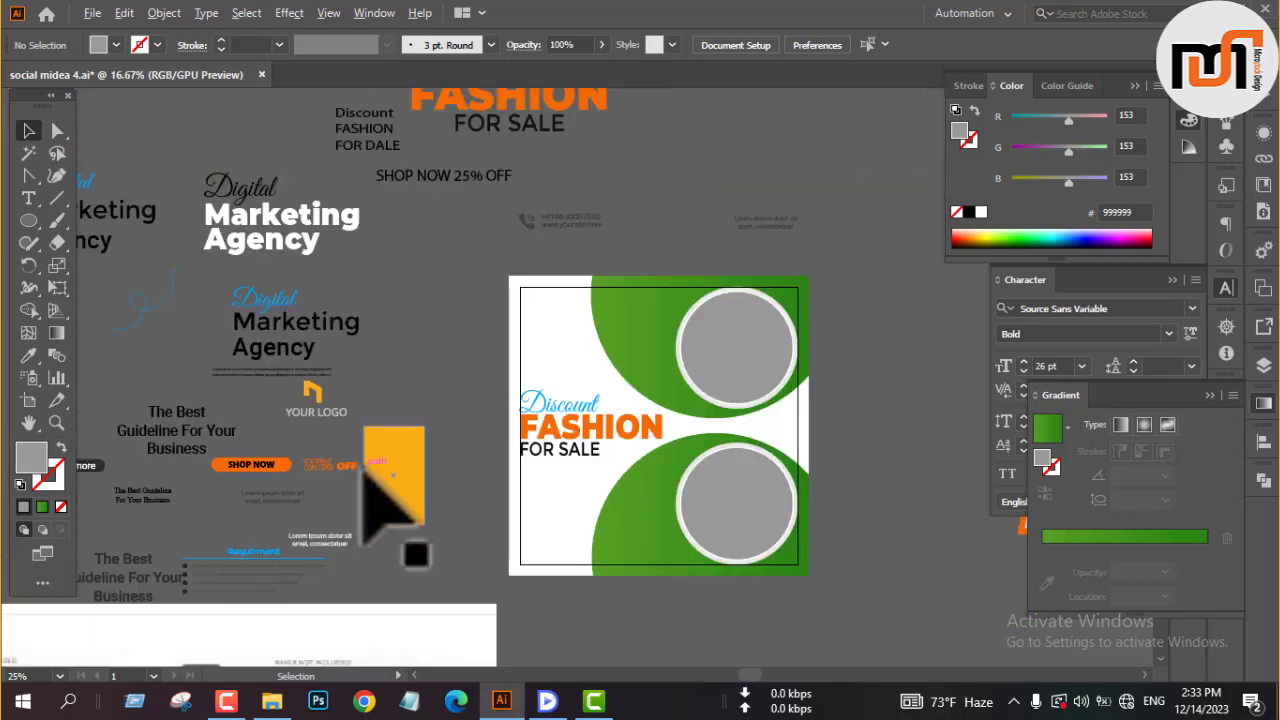
Step: Ungroup the contact details and filler text group above the artboard
left_click(519, 214)
right_click(520, 214)
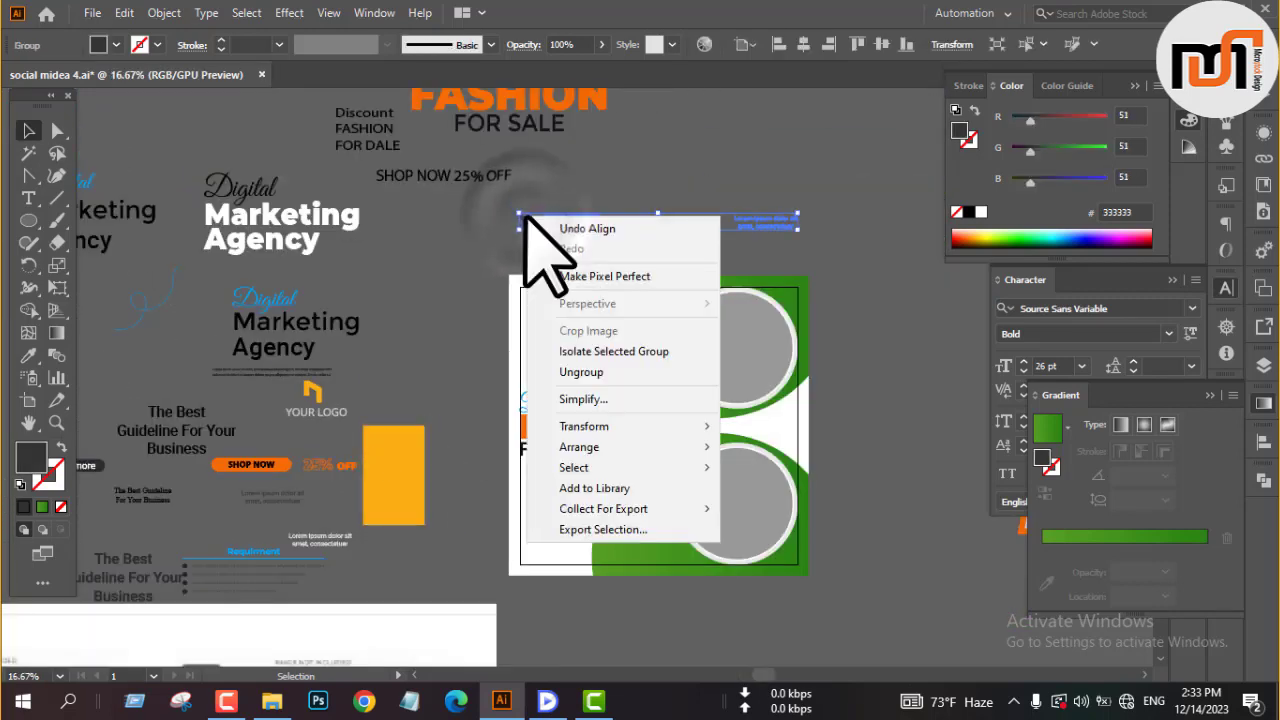
left_click(645, 368)
left_click(462, 296)
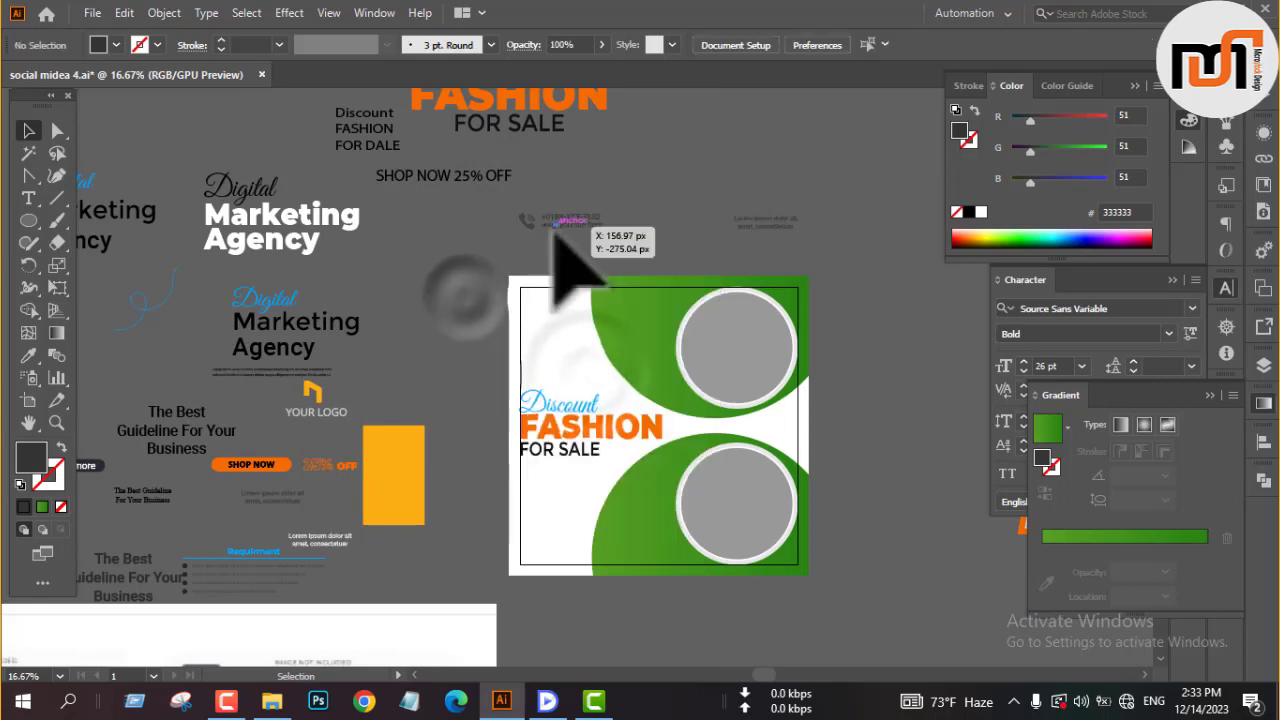
Step: Copy the phone and website contact block onto the lower green shape and bring it to the front
left_click(548, 217)
left_click_drag(547, 217, 660, 605)
scroll(655, 603, "up", 3)
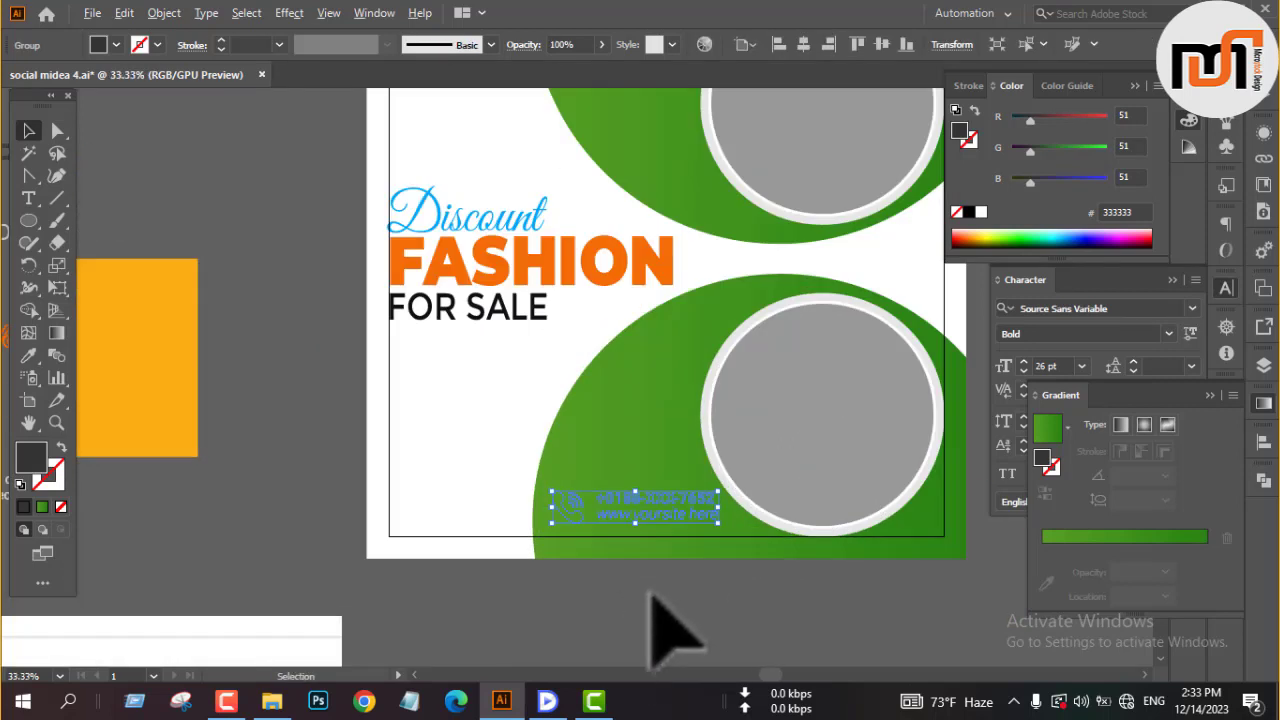
right_click(636, 605)
mouse_move(700, 540)
mouse_move(790, 515)
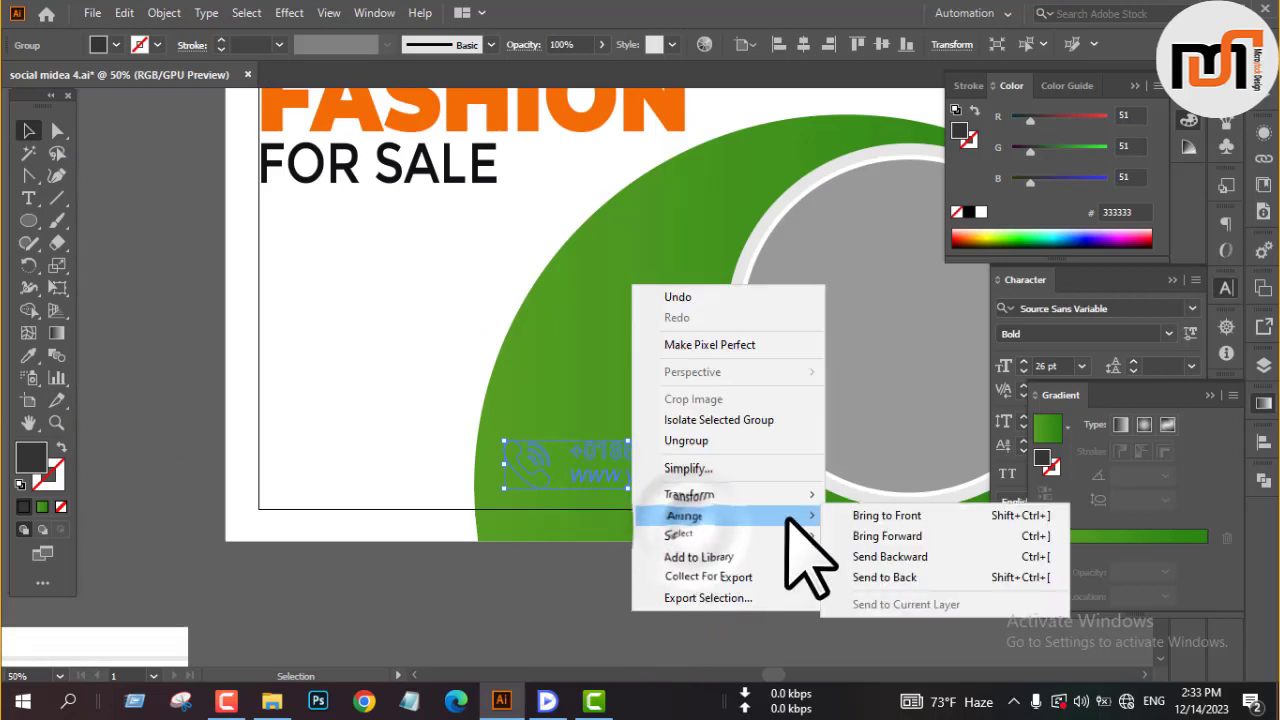
left_click(850, 514)
left_click(606, 592)
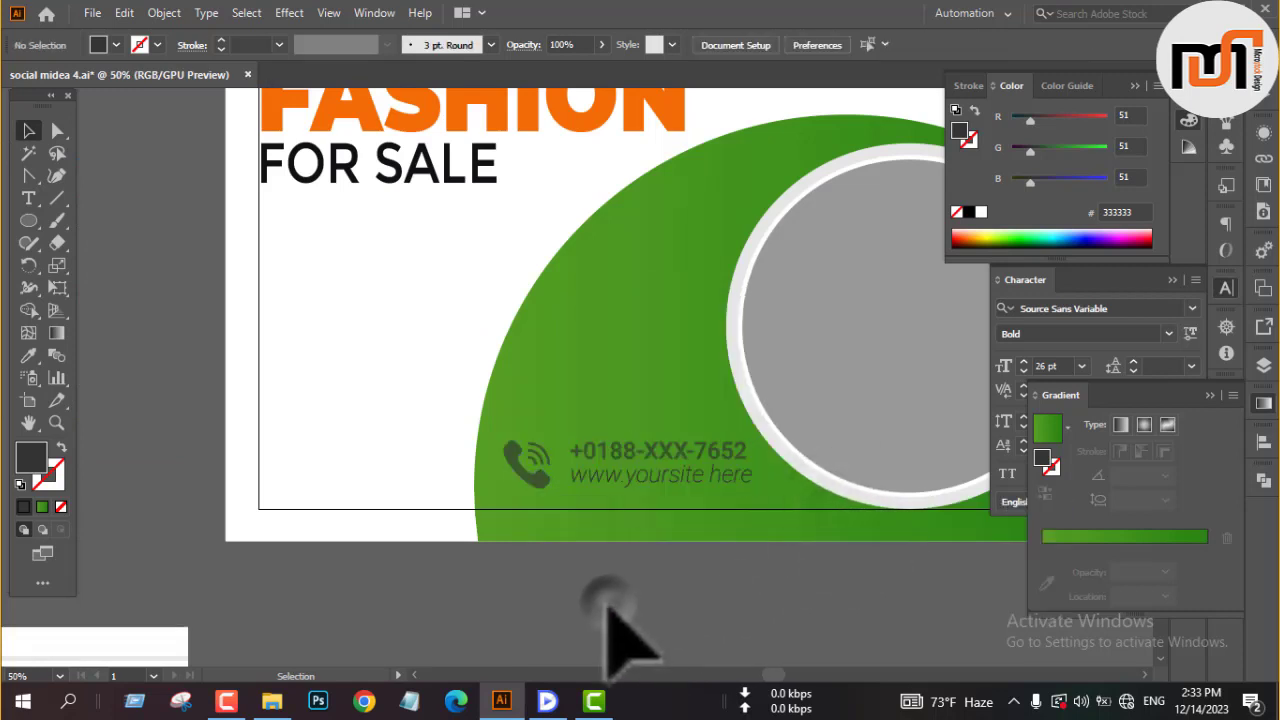
Step: Move the contact block close to the lower green shape's left edge and align it to the margin frame's bottom edge
left_click_drag(520, 486, 508, 490)
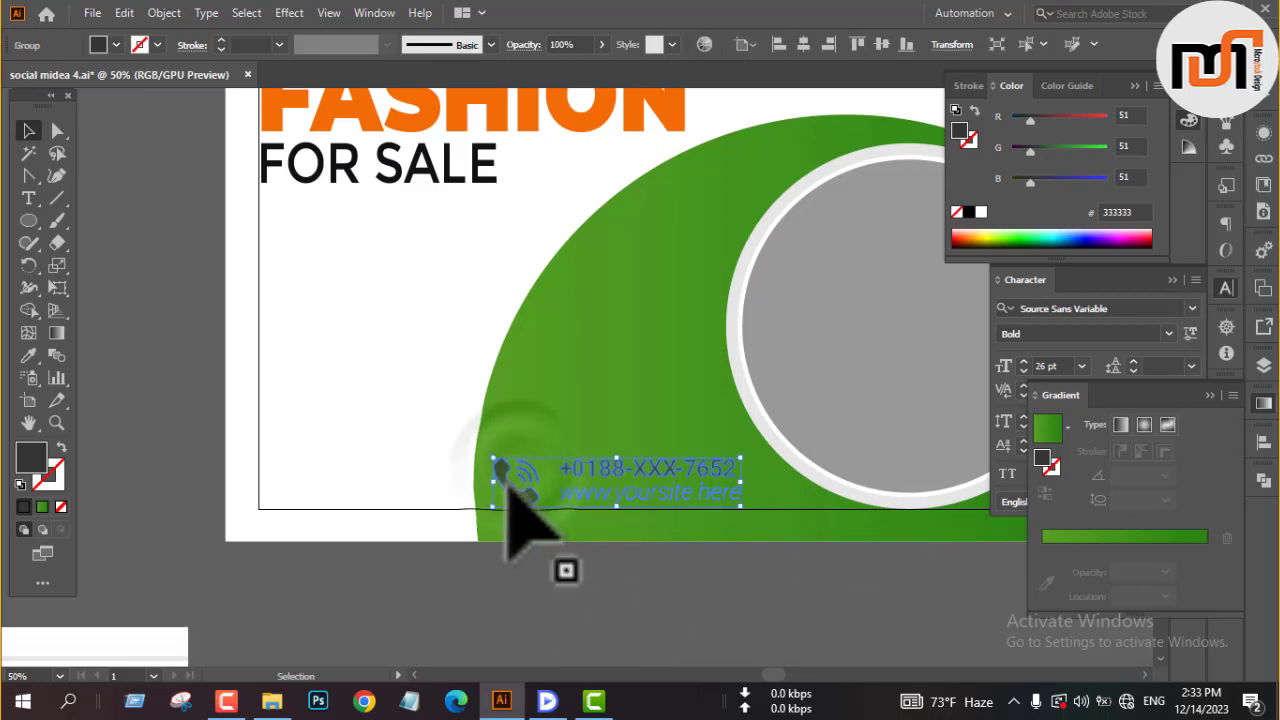
left_click(776, 44)
key("ctrl+z")
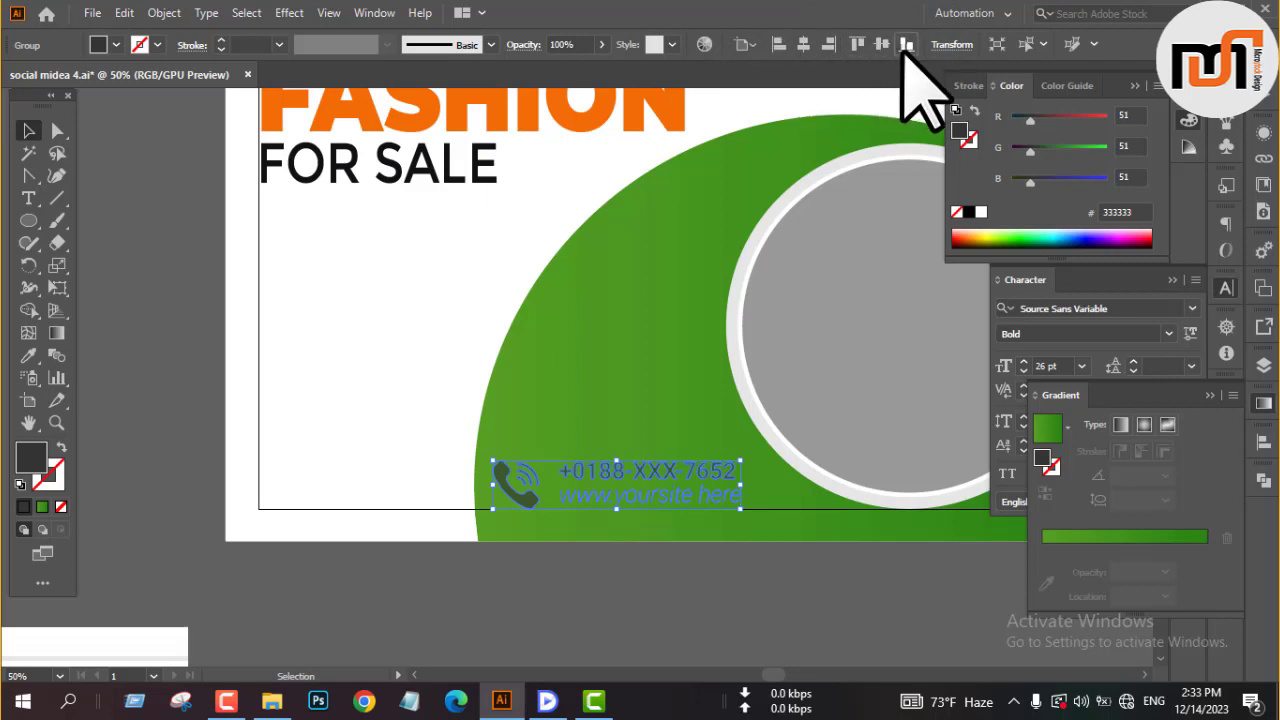
Step: Fill the contact block on the lower green shape with white ffffff
left_click(100, 45)
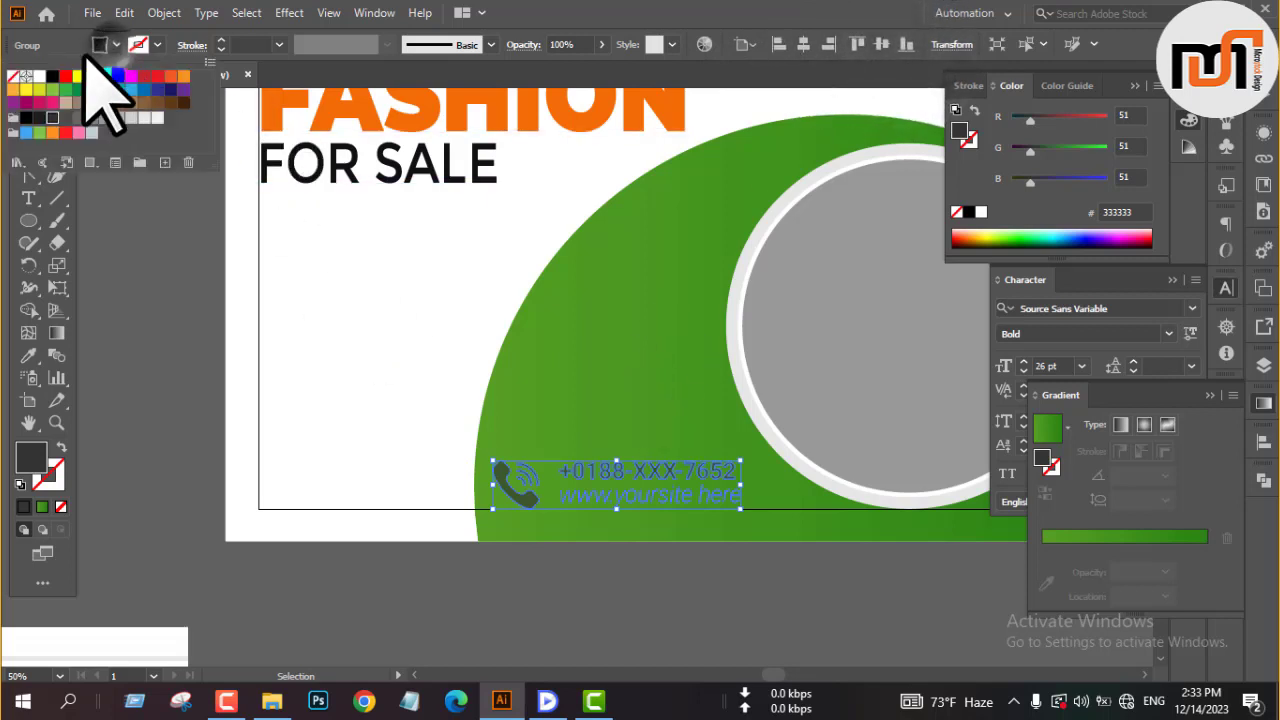
left_click(39, 76)
left_click(143, 285)
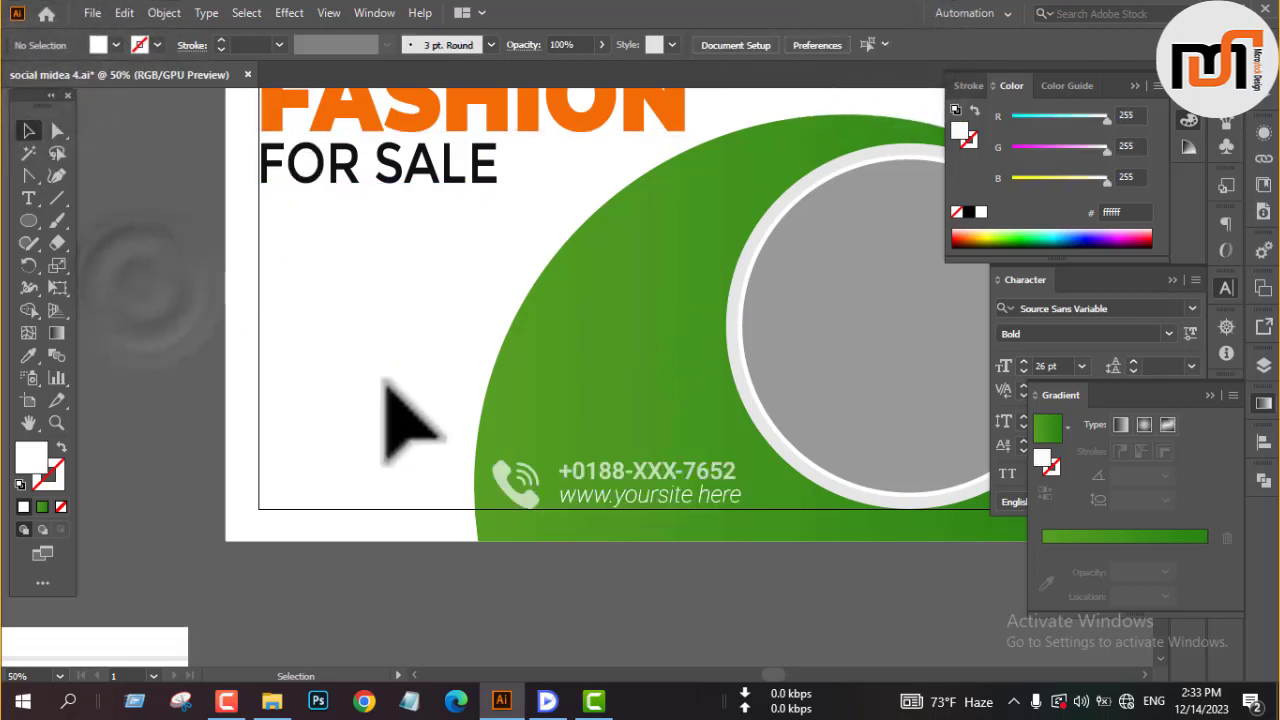
Step: Review the whole post layout beside the spare elements and reference designs
key("ctrl+minus")
key("ctrl+minus")
scroll(600, 563, "down", 1)
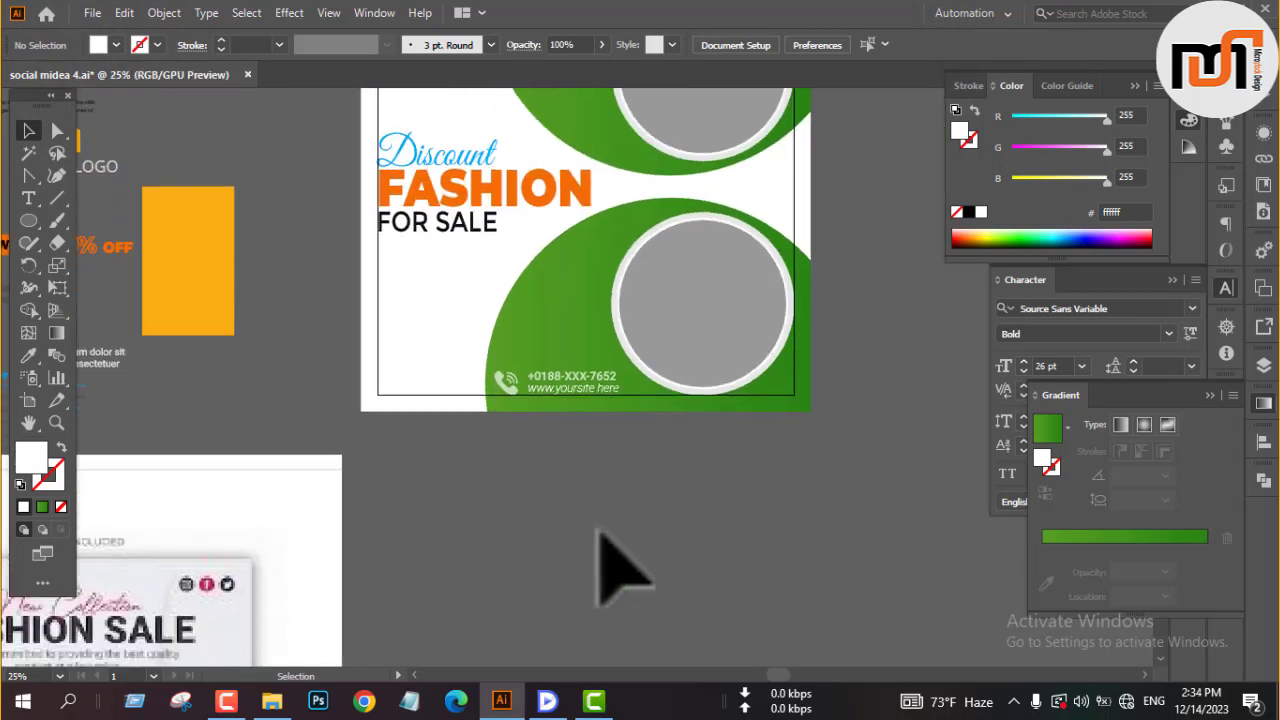
scroll(601, 535, "up", 1)
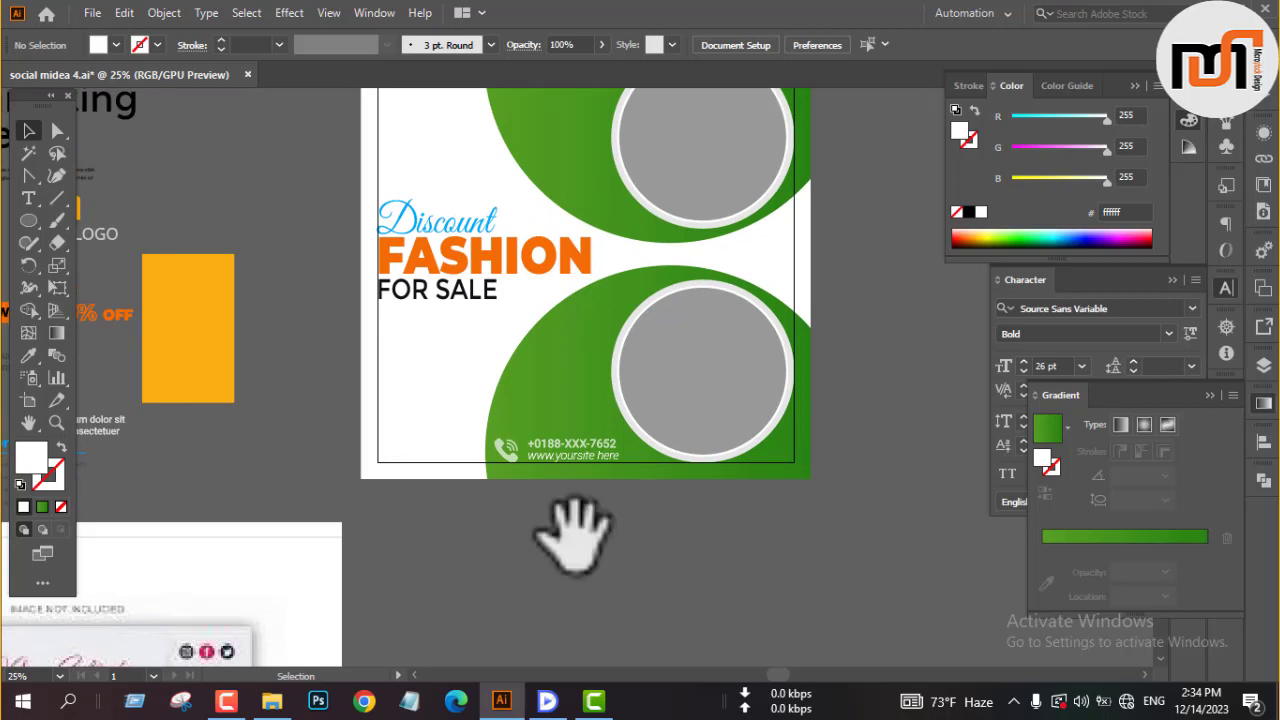
left_click_drag(446, 538, 550, 555)
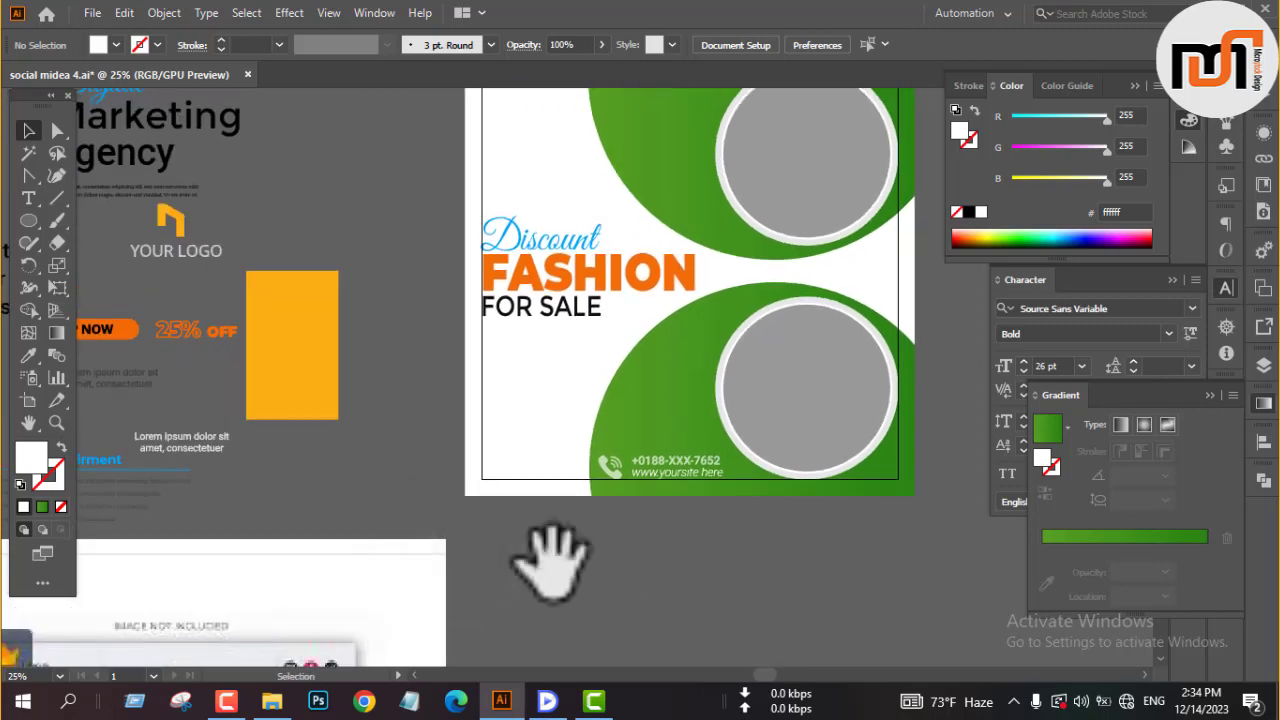
scroll(571, 594, "down", 1)
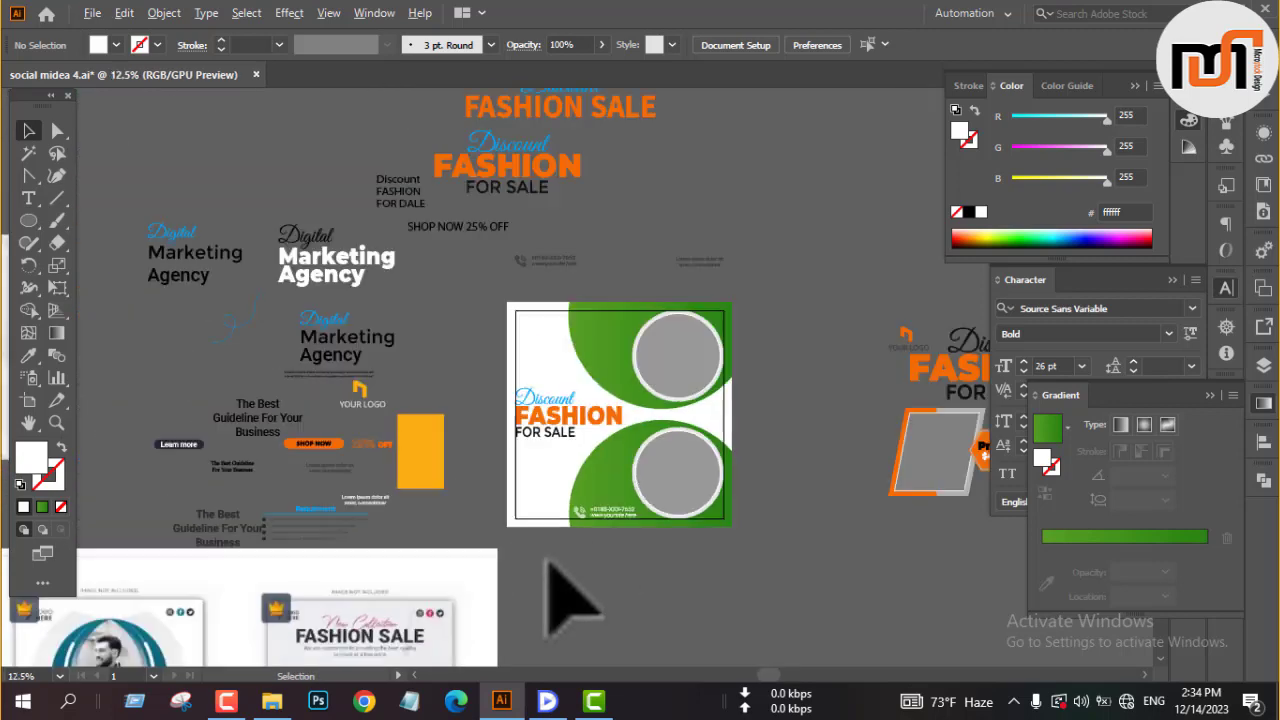
scroll(571, 594, "down", 4)
left_click_drag(462, 550, 600, 509)
left_click_drag(688, 395, 523, 606)
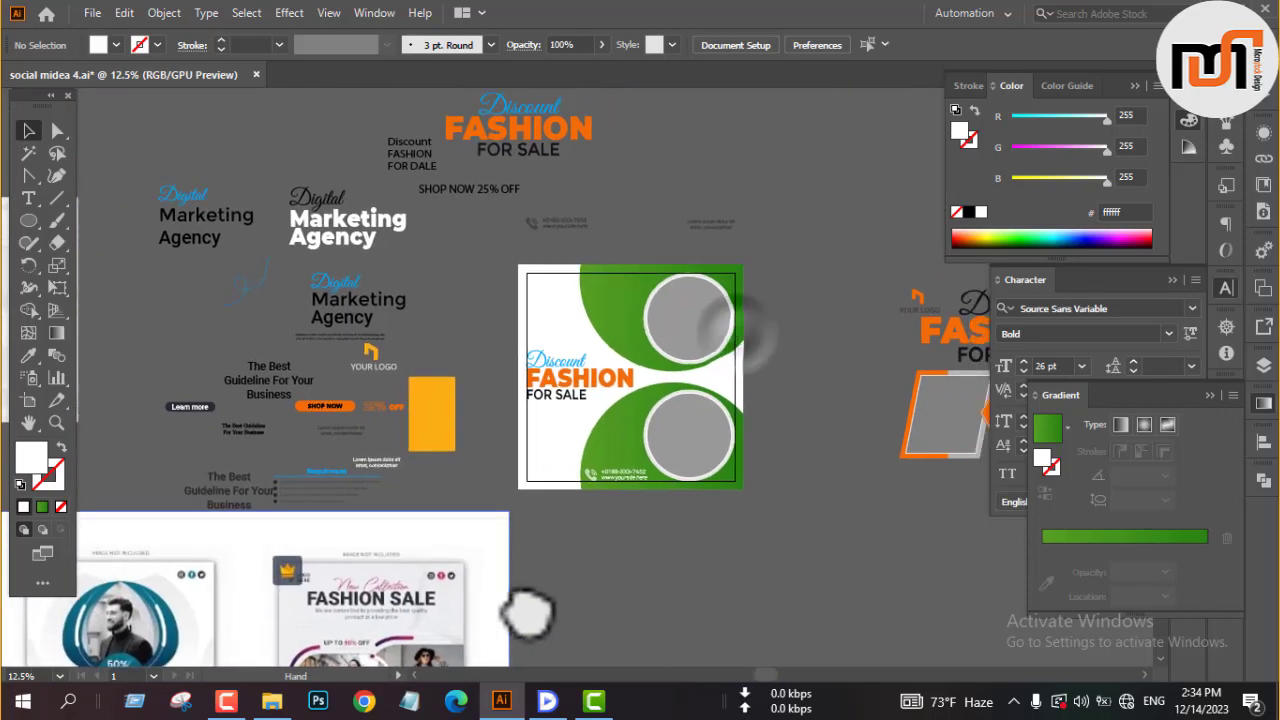
scroll(614, 457, "up", 2)
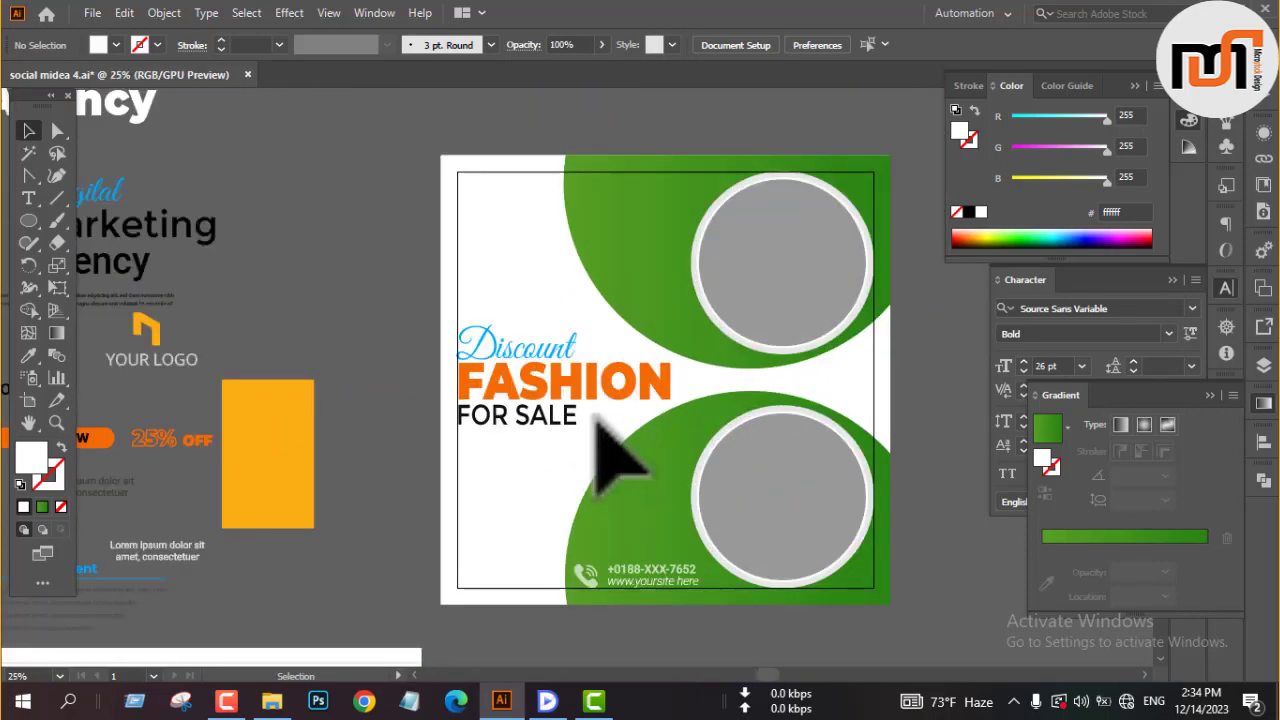
Step: Recolor the word "Discount" in the post's headline to dark grey 333333
left_click(497, 372)
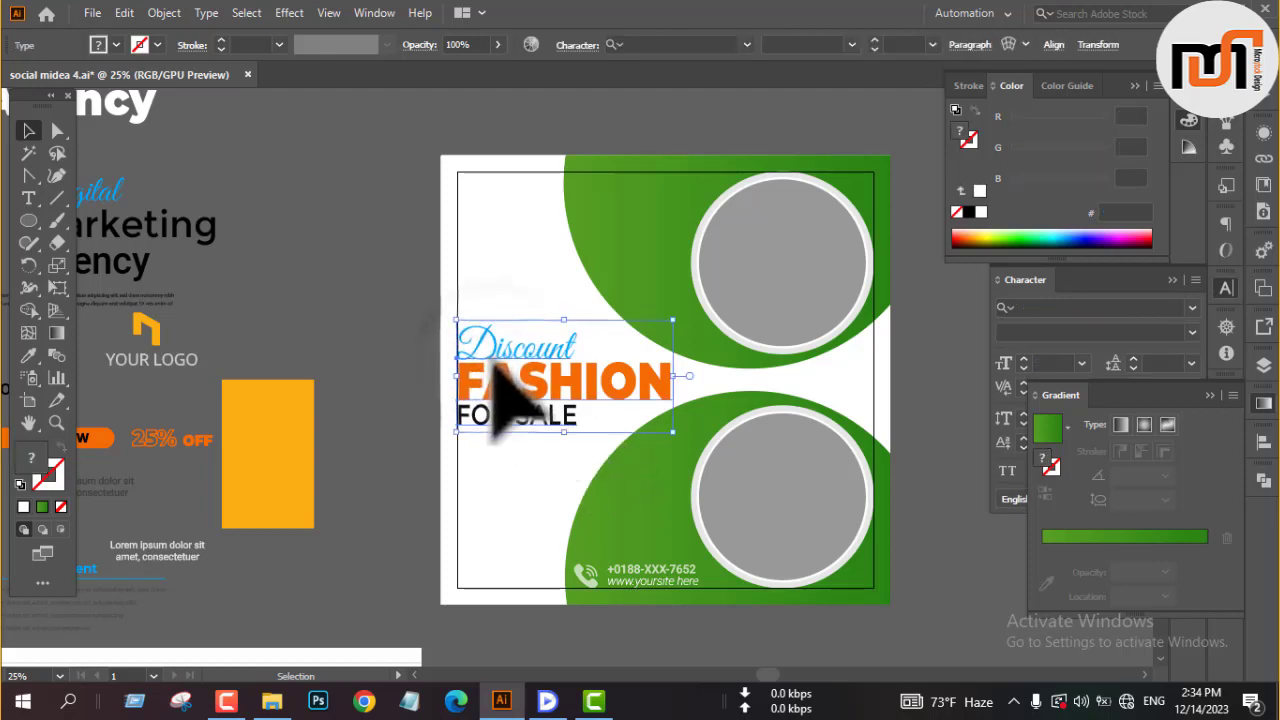
scroll(543, 395, "down", 3)
left_click_drag(386, 528, 173, 471)
scroll(420, 345, "up", 4)
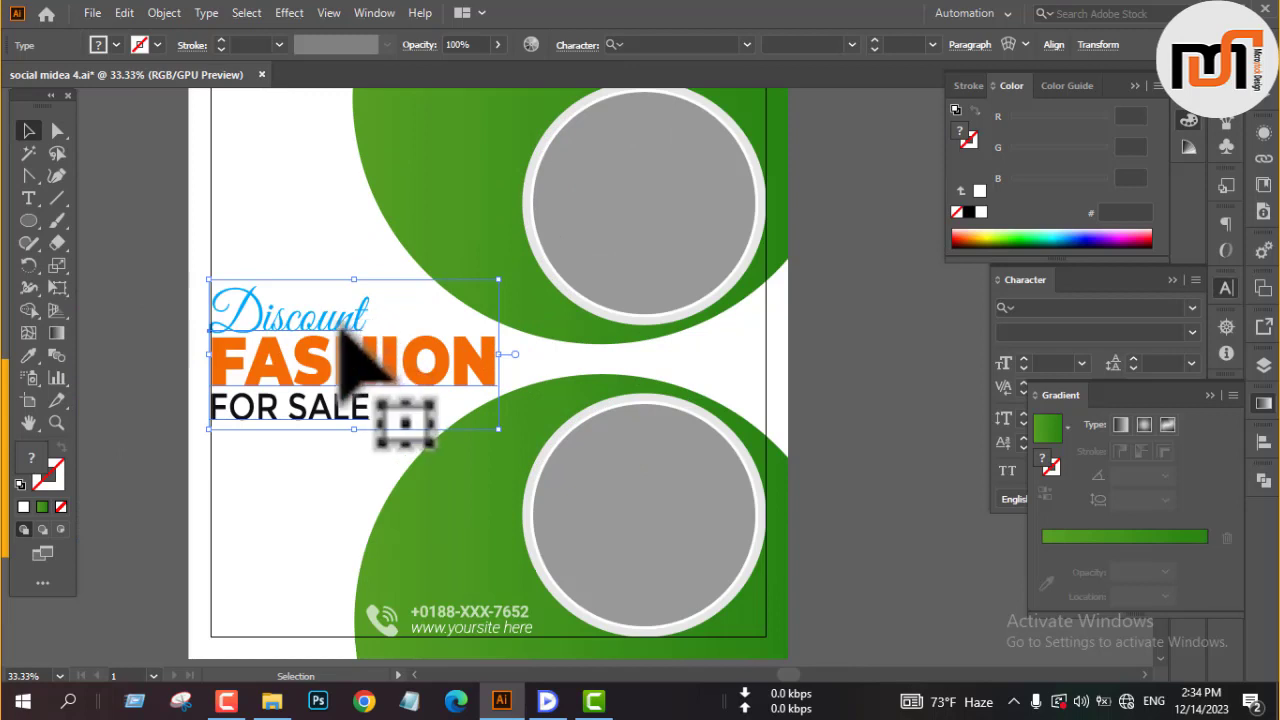
double_click(341, 324)
key("ctrl+a")
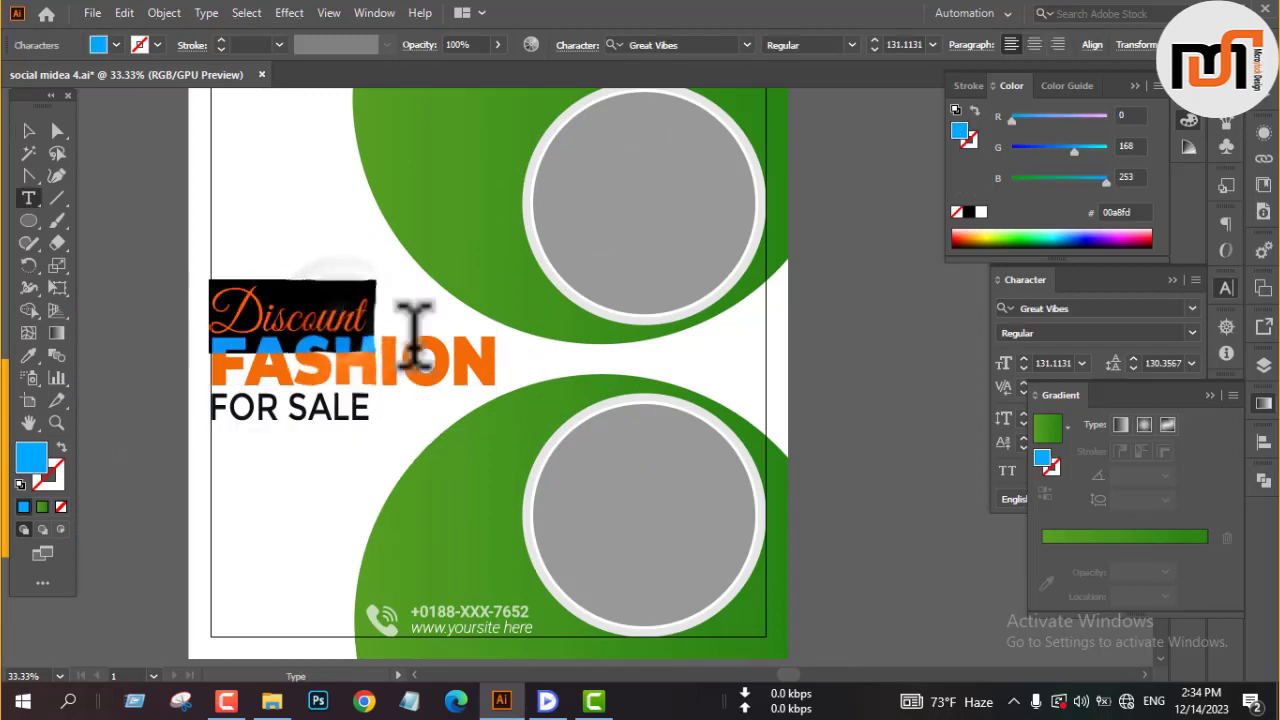
left_click(116, 45)
left_click(52, 160)
left_click(155, 250)
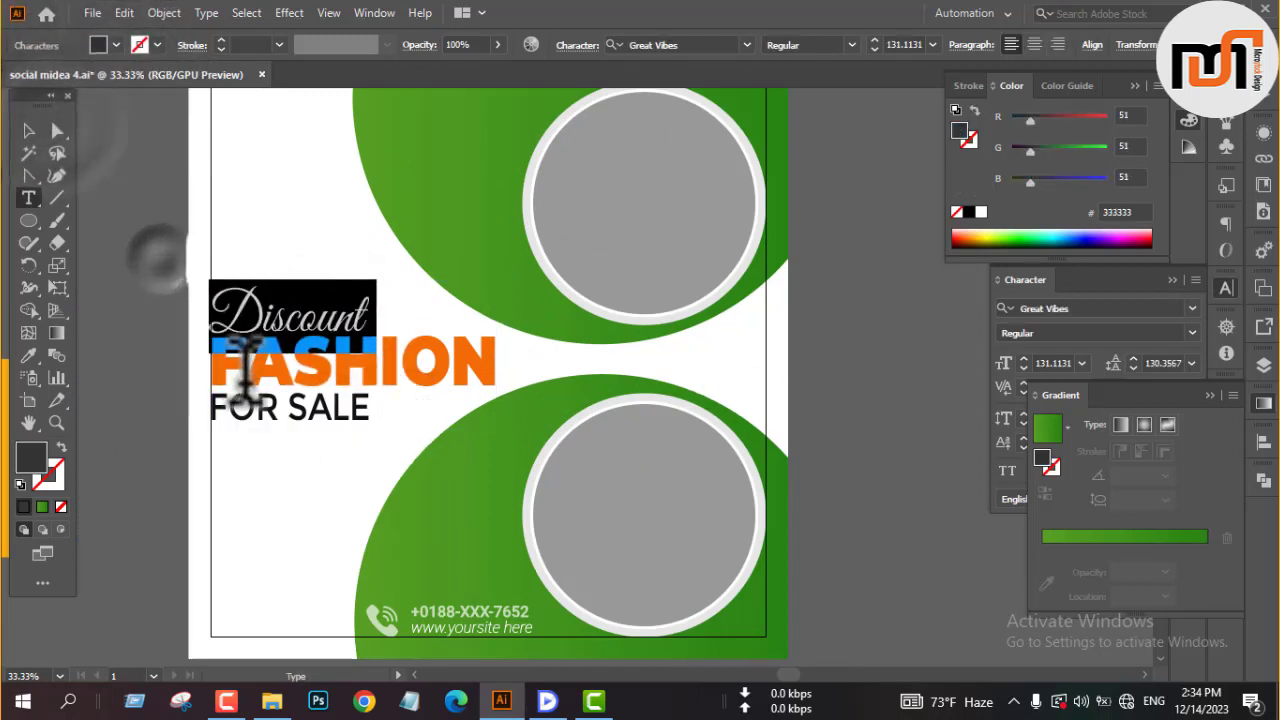
Step: Try to recolor the headline word "FASHION" with the green gradient sampled from the lower green shape
left_click_drag(213, 345, 497, 362)
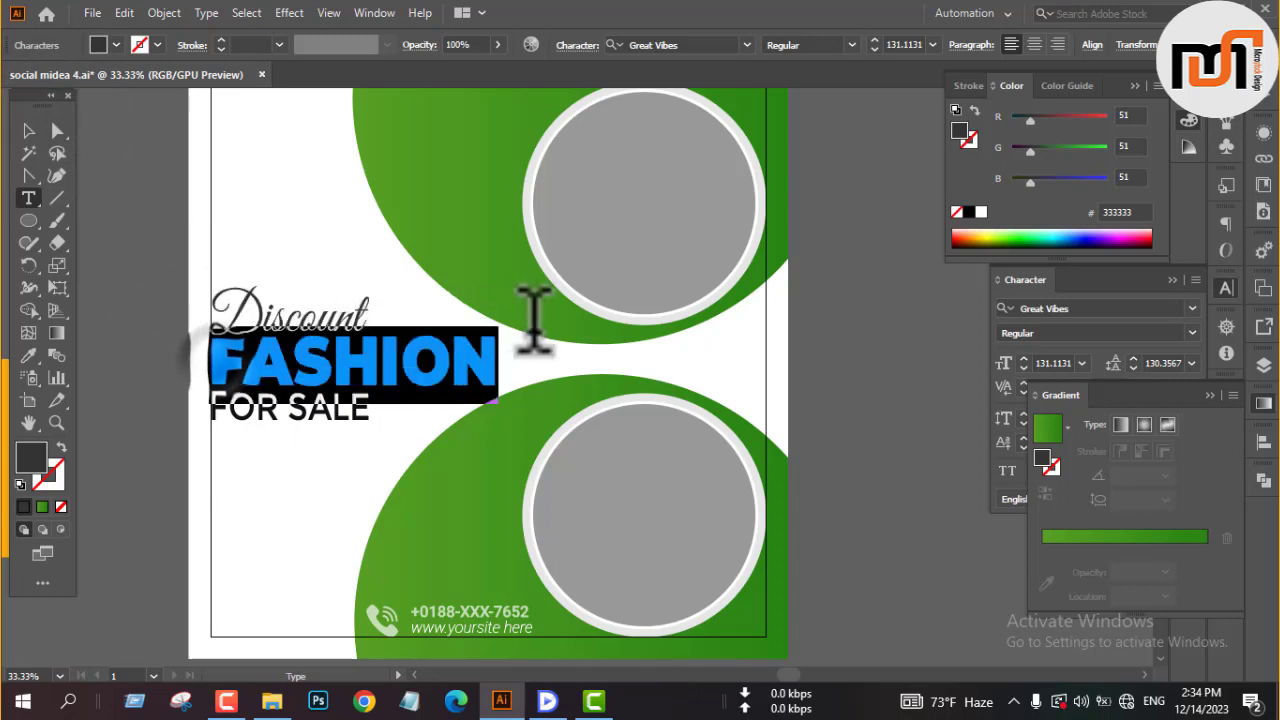
left_click(28, 356)
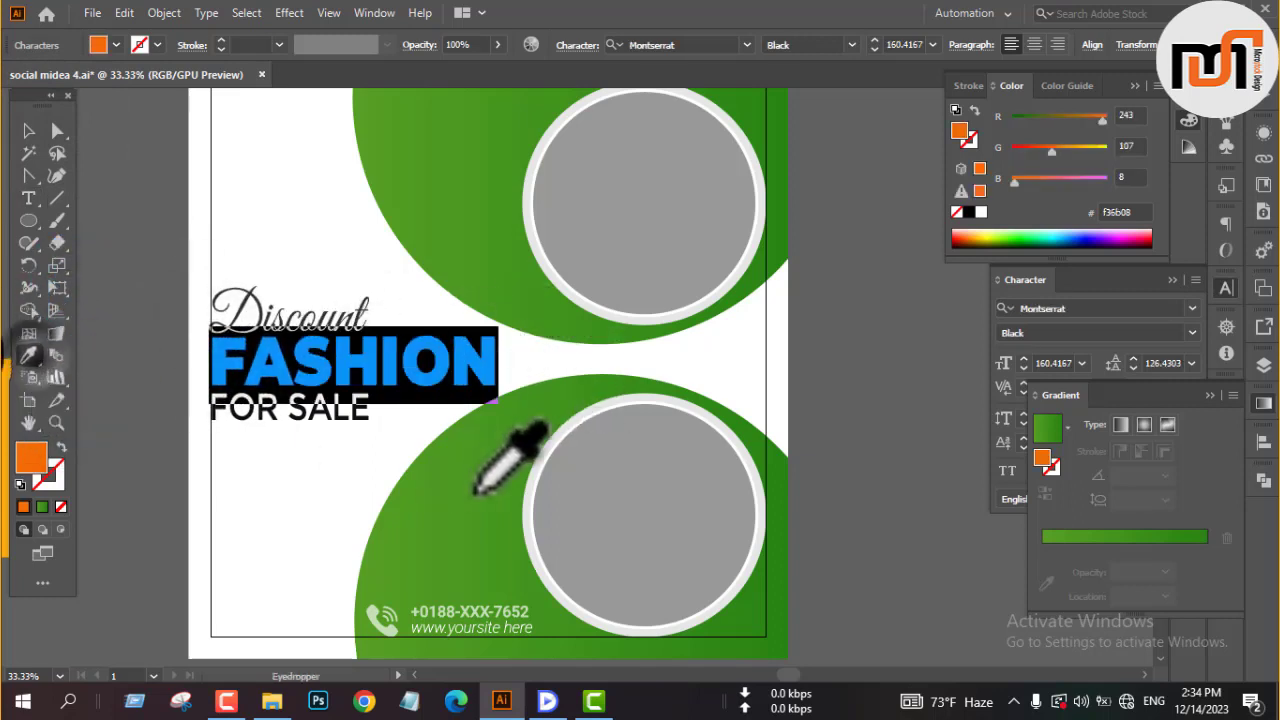
left_click(473, 489)
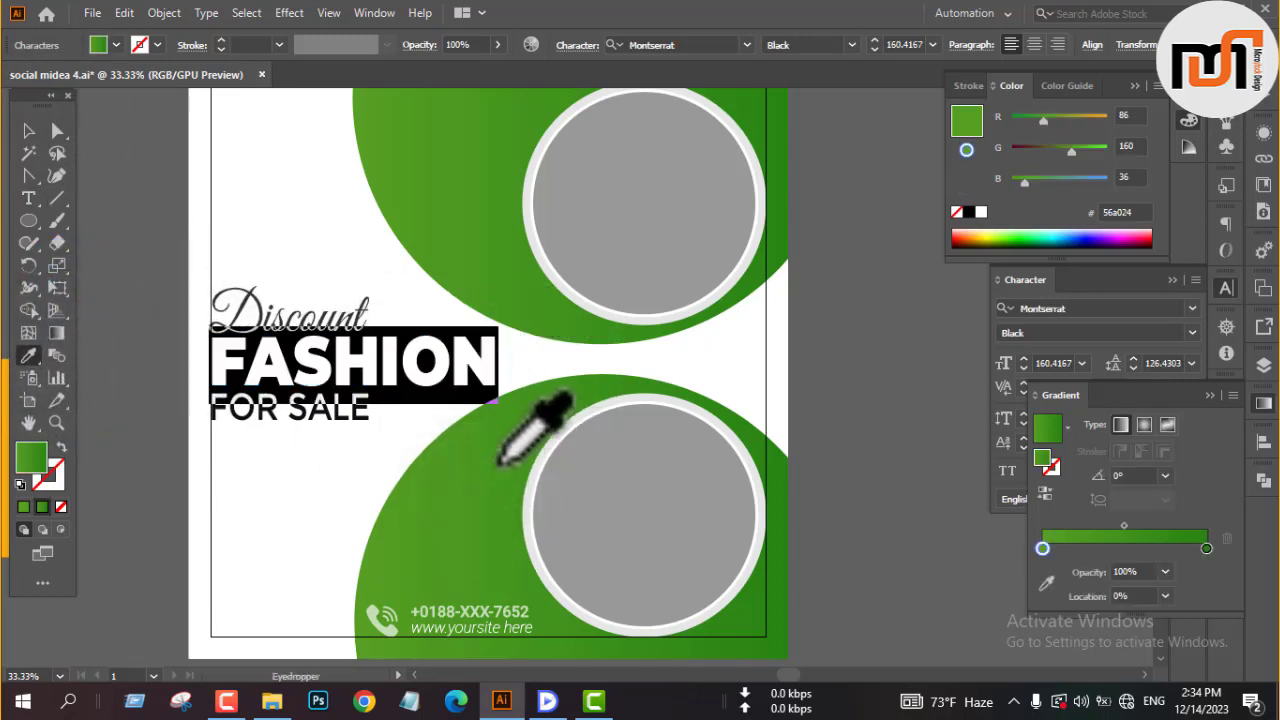
scroll(600, 385, "down", 3)
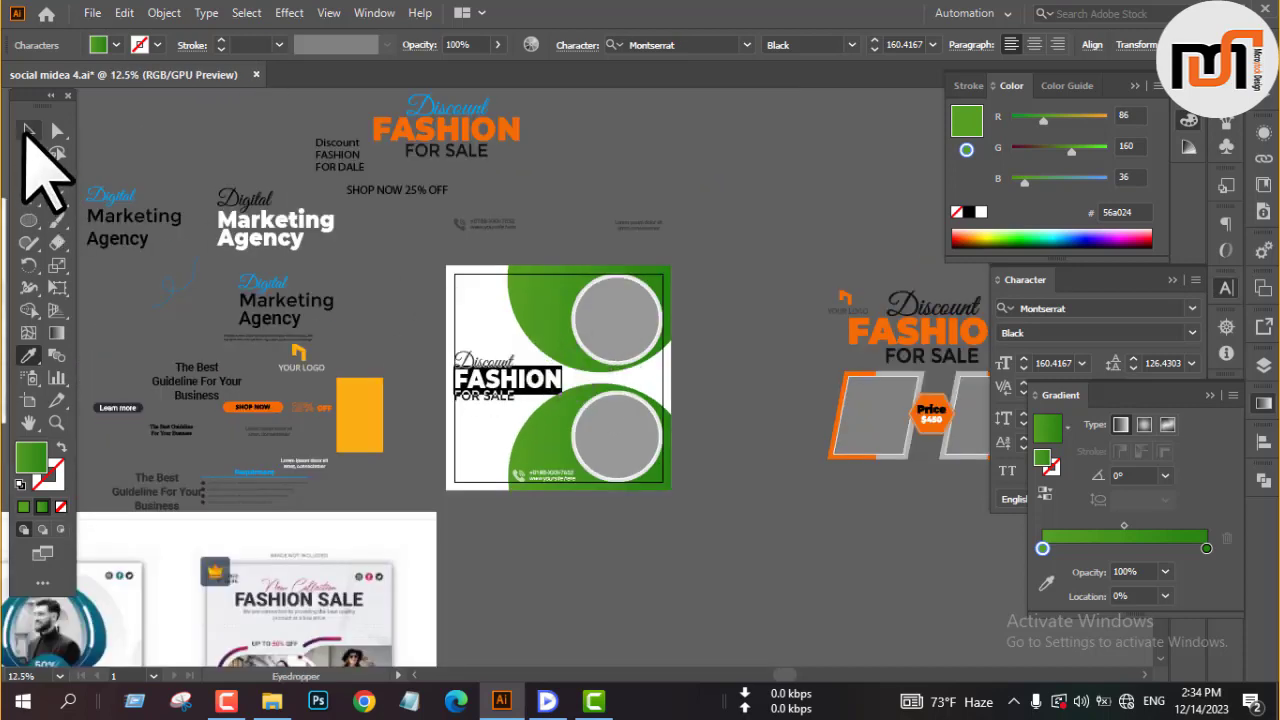
left_click(28, 130)
left_click(478, 390)
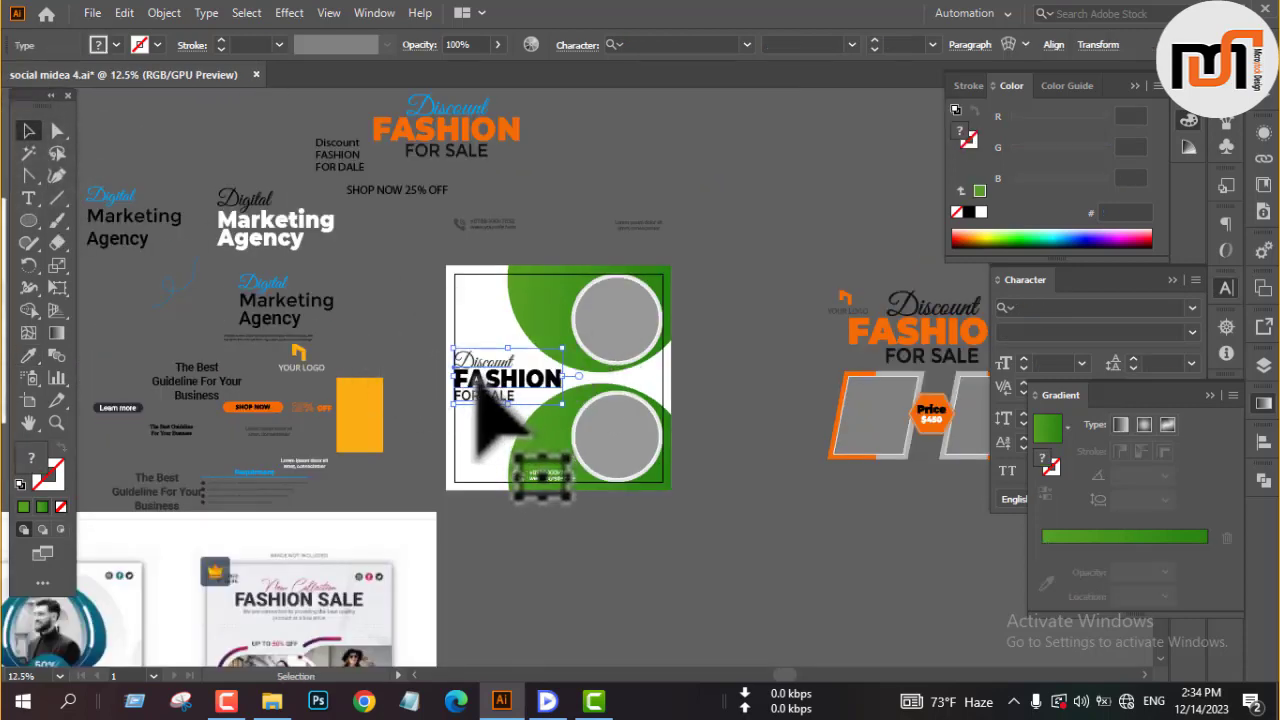
Step: Fill the headline word "FASHION" with solid green 5dac25 sampled from the hexagon border in the "Fashion Sale" reference design
double_click(478, 380)
left_click_drag(562, 378, 452, 378)
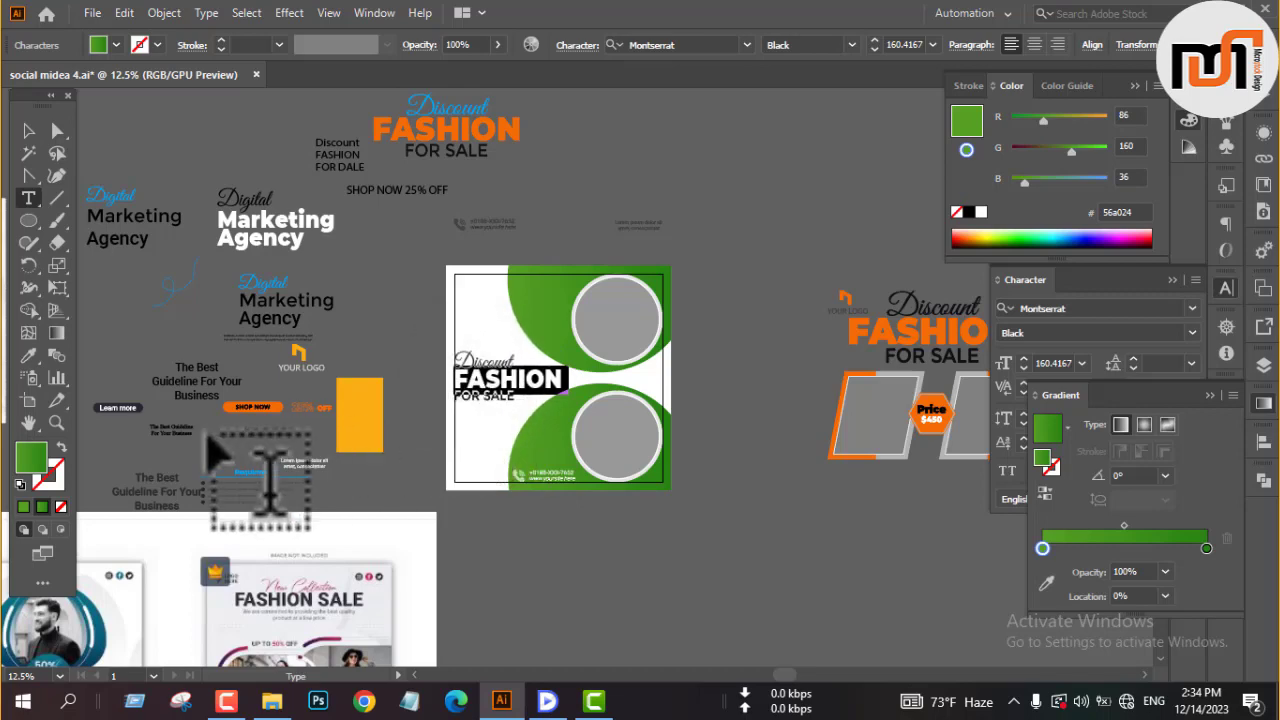
scroll(265, 470, "down", 10)
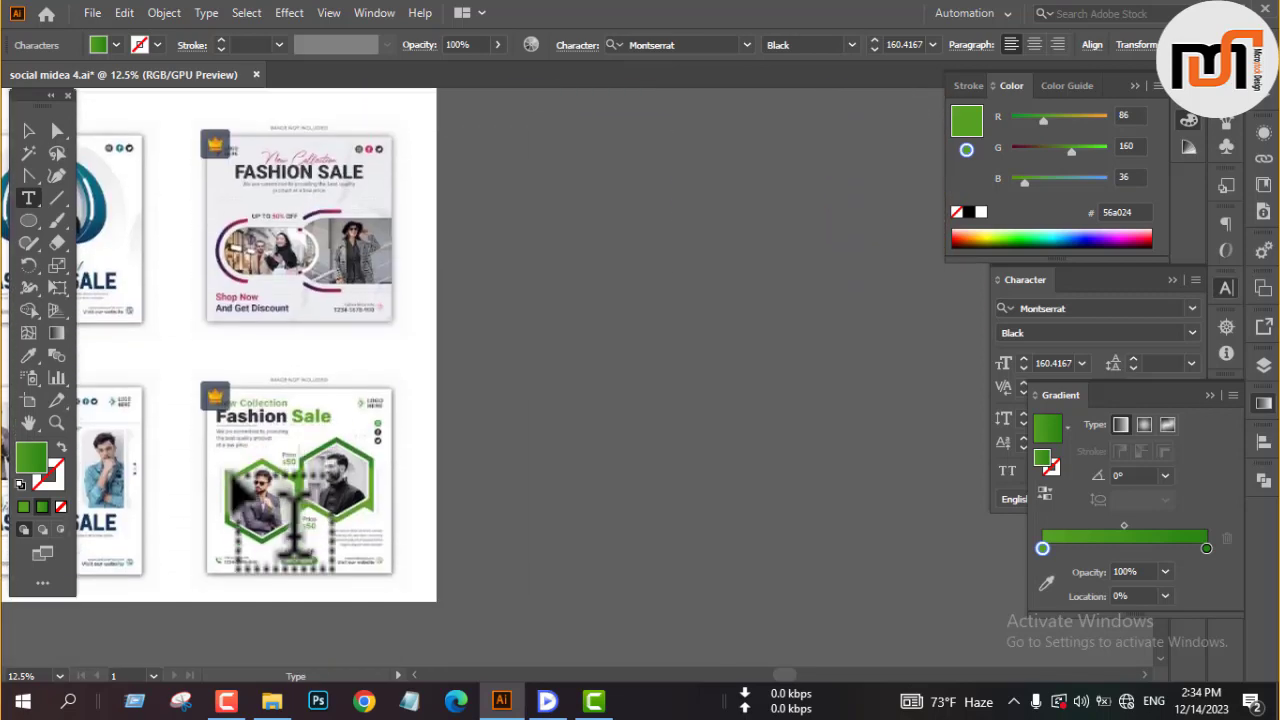
left_click(28, 355)
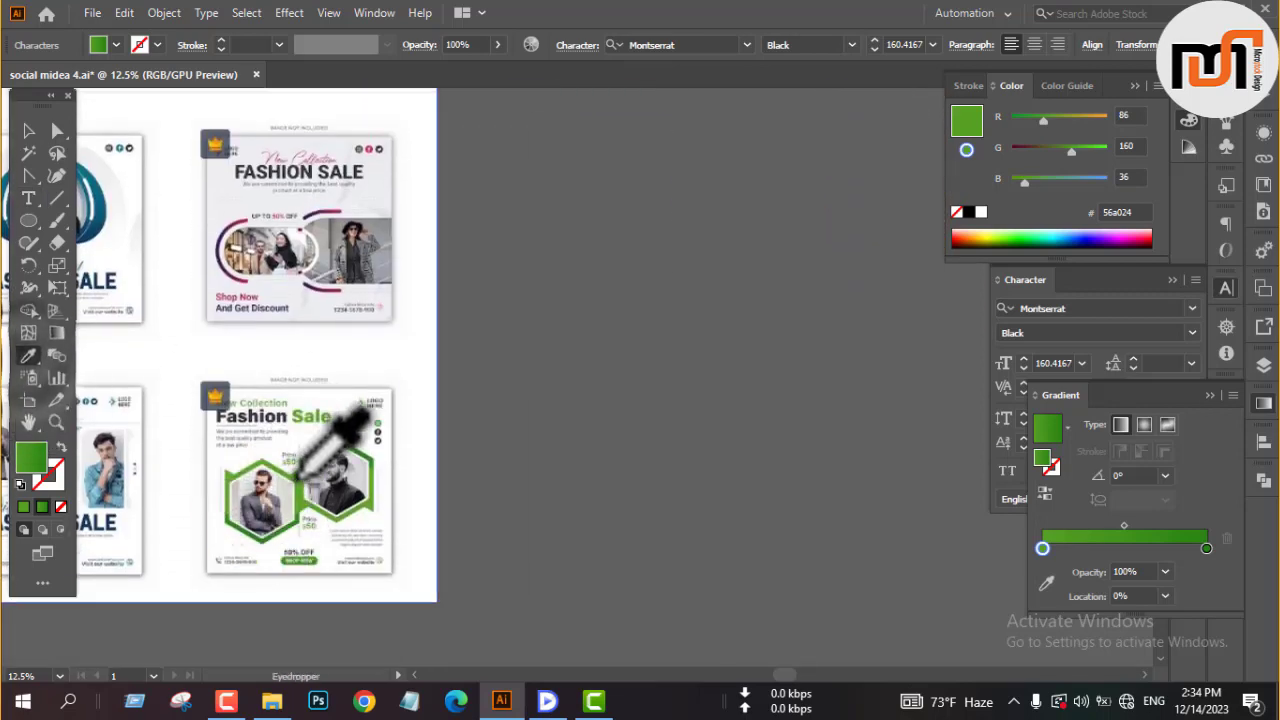
left_click(300, 476)
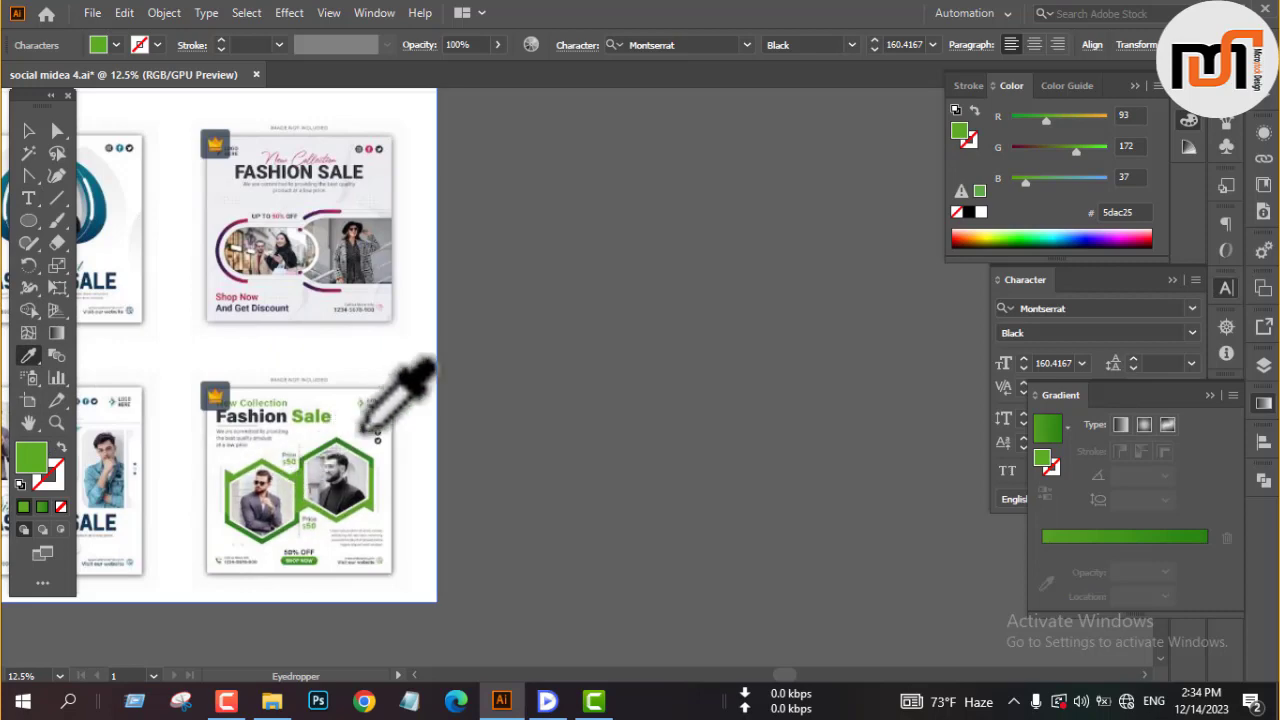
scroll(420, 380, "up", 5)
key("ctrl+z")
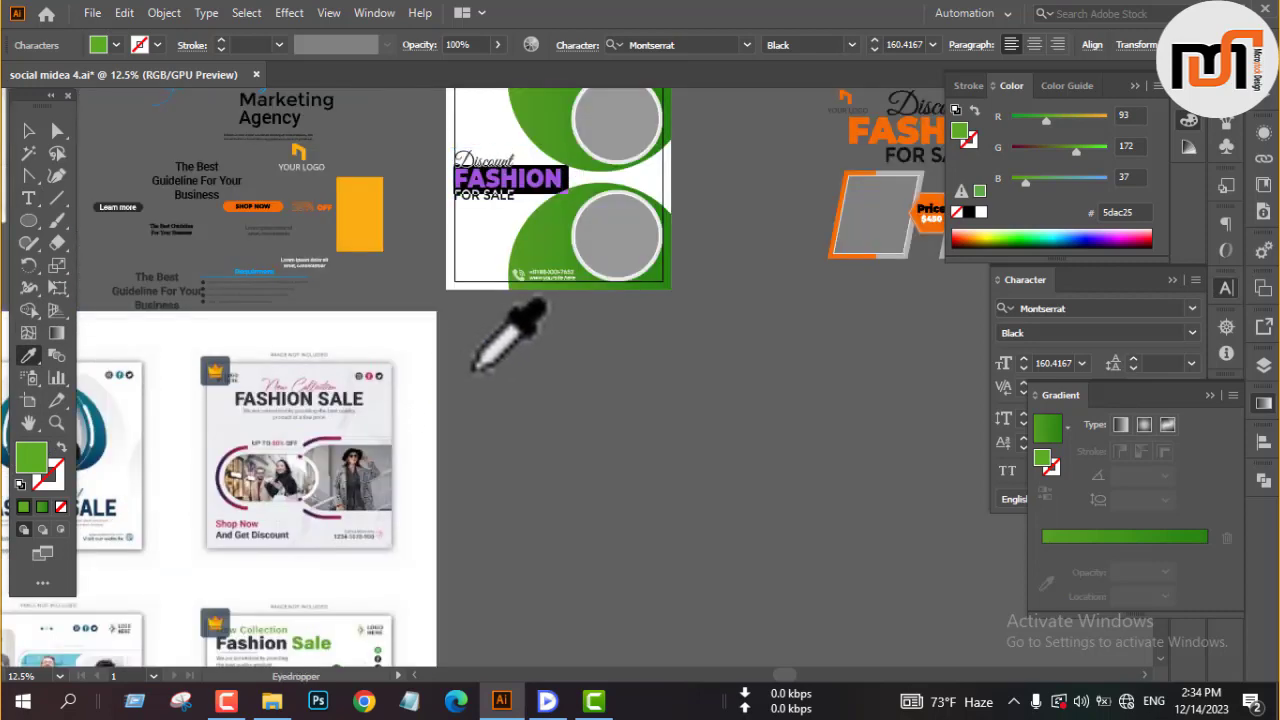
Step: Convert the "Discount FASHION FOR SALE" headline to outlines and align its left edge with the post's inner margin frame
left_click(28, 130)
scroll(560, 505, "up", 3)
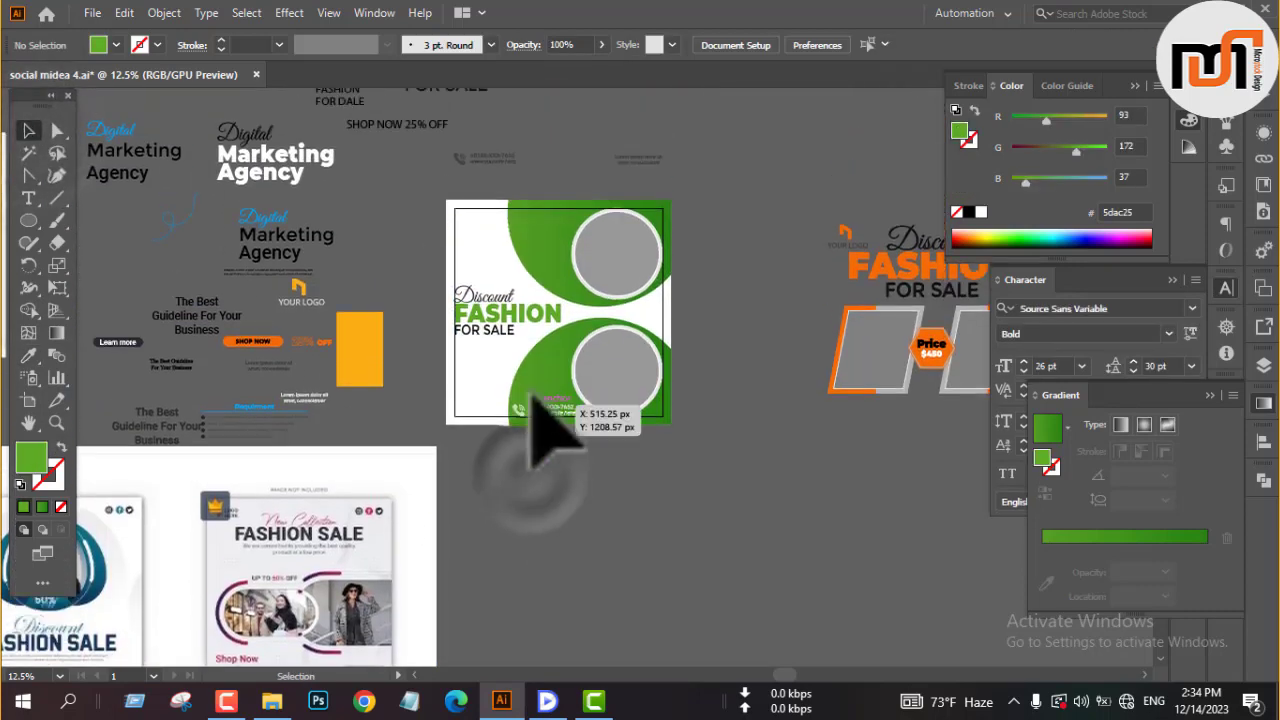
right_click(507, 298)
left_click(630, 424)
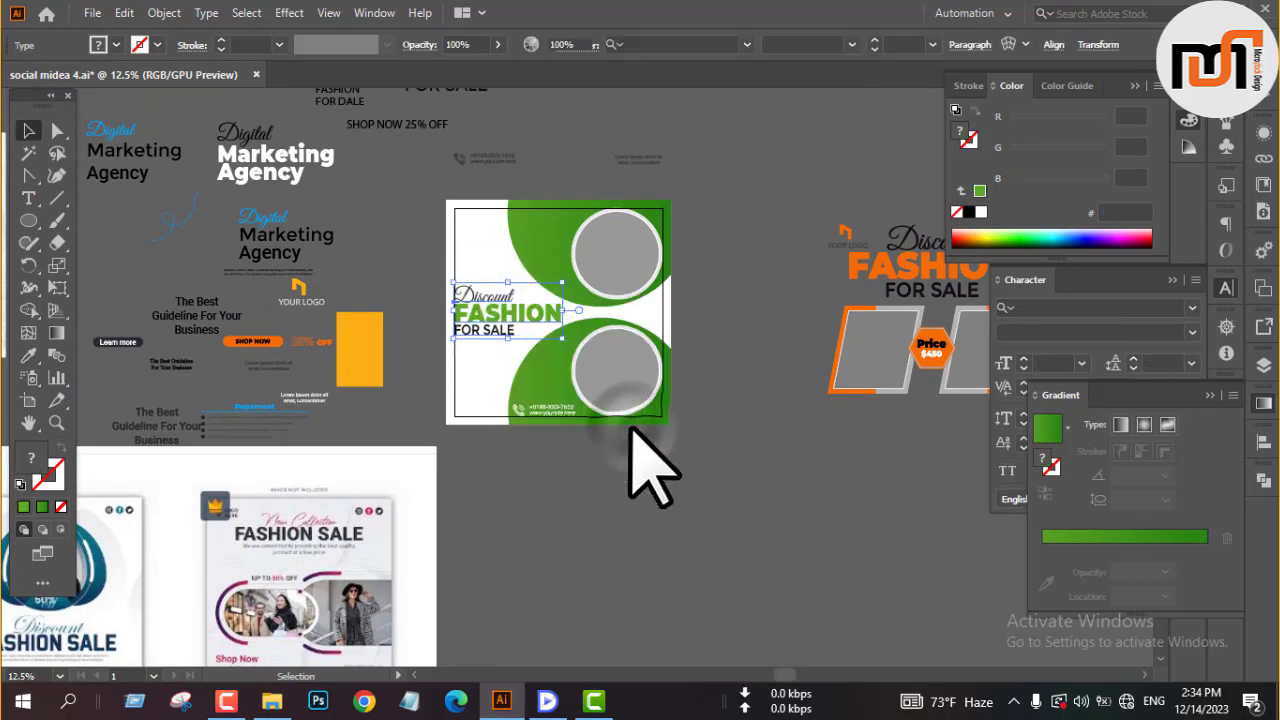
left_click(737, 395)
left_click(545, 315)
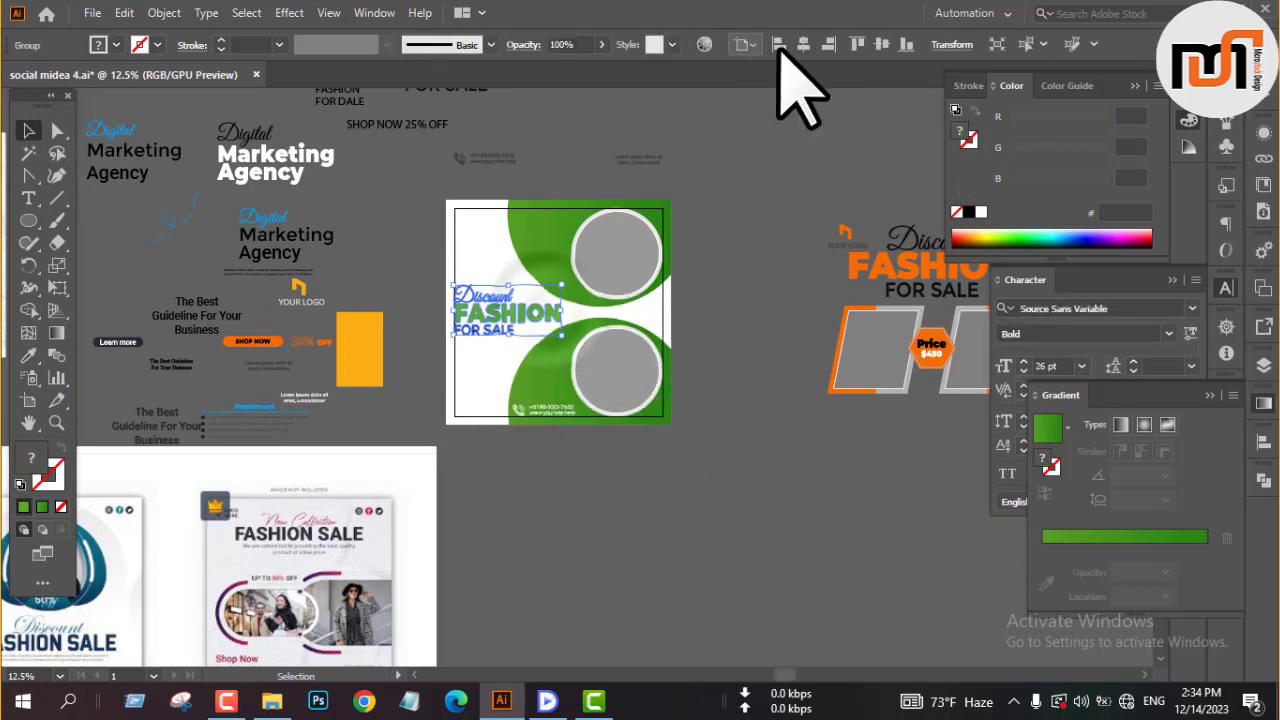
left_click(736, 292)
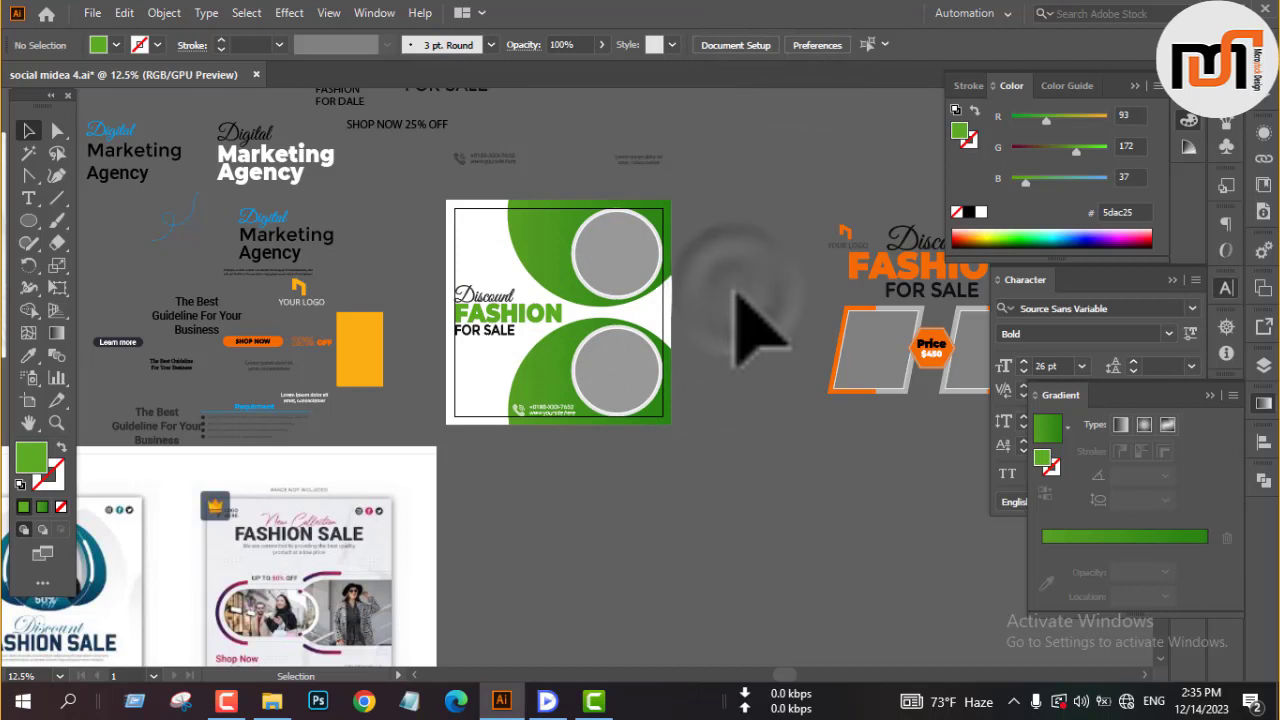
Step: Recolor the spare "YOUR LOGO" group dark grey 333333 and place a copy of it just beside the post
scroll(638, 470, "up", 3)
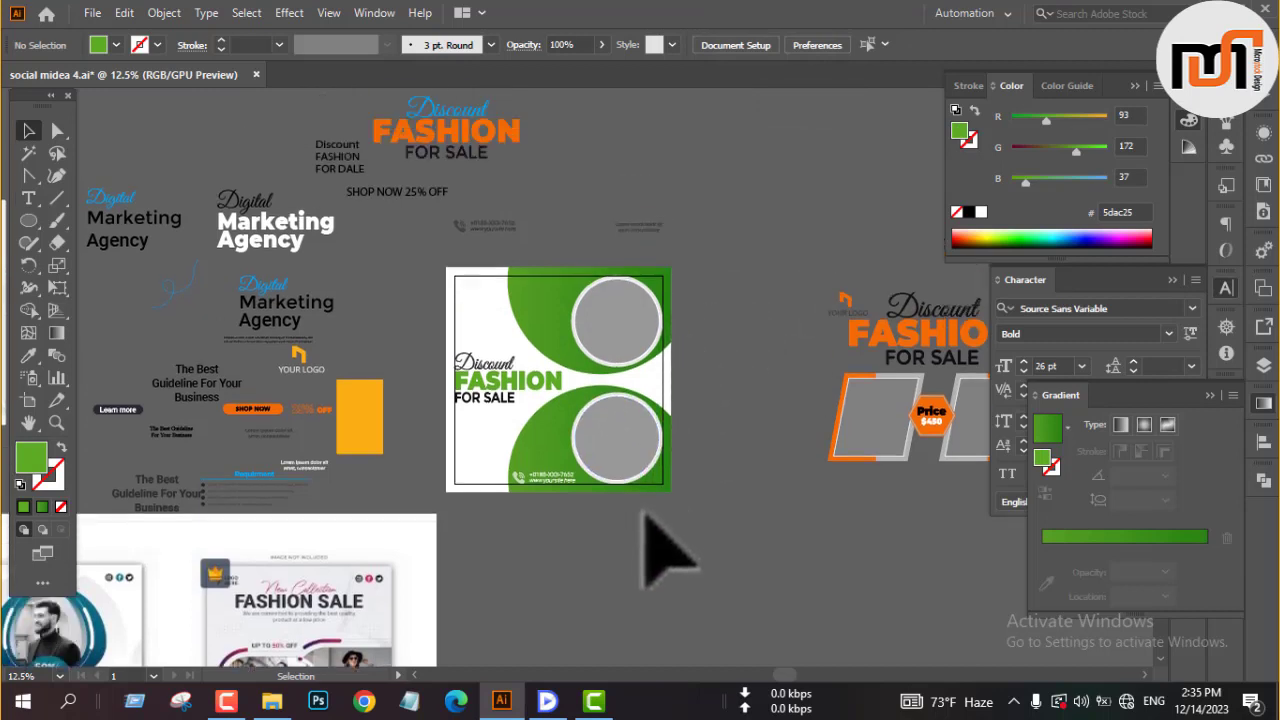
left_click(300, 424)
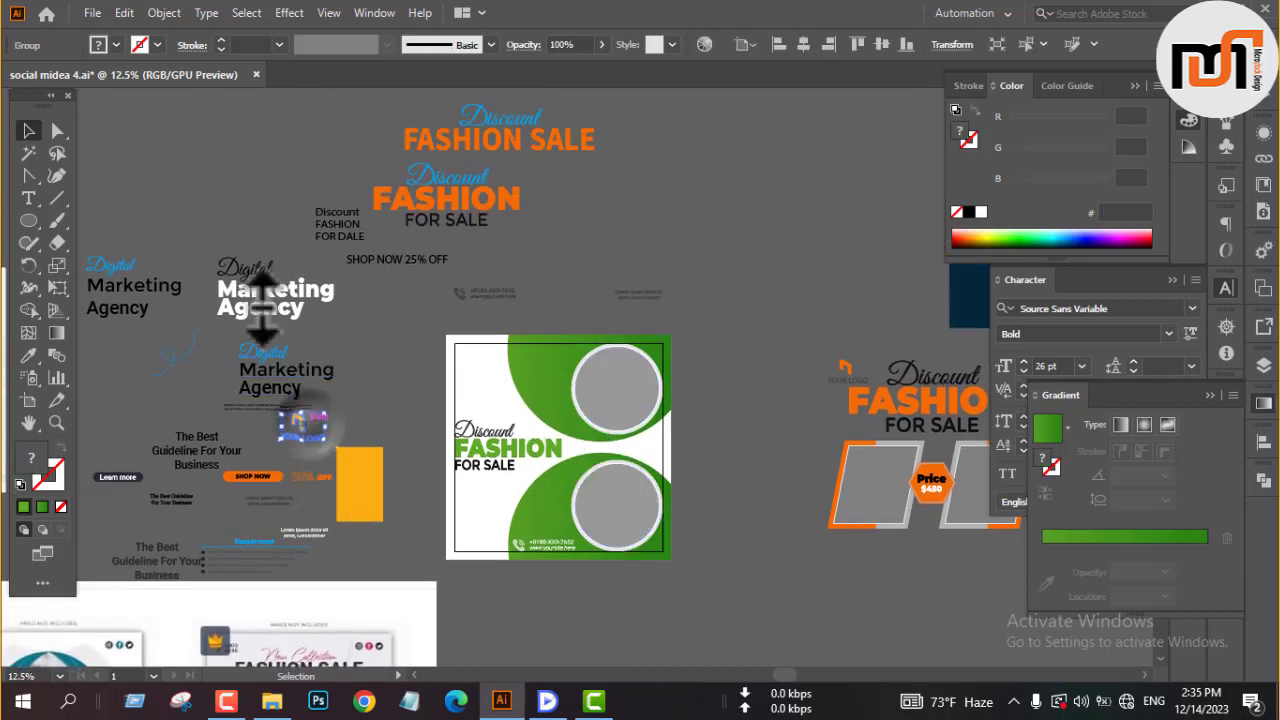
left_click(100, 45)
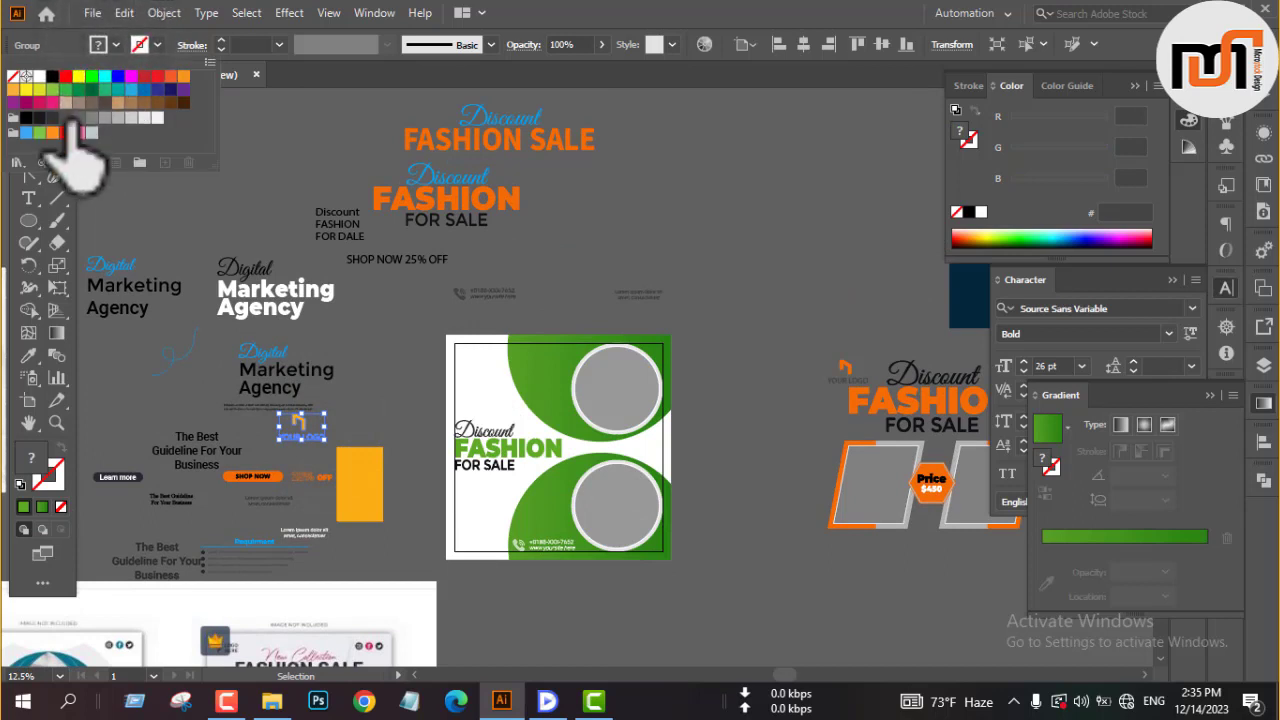
left_click(286, 223)
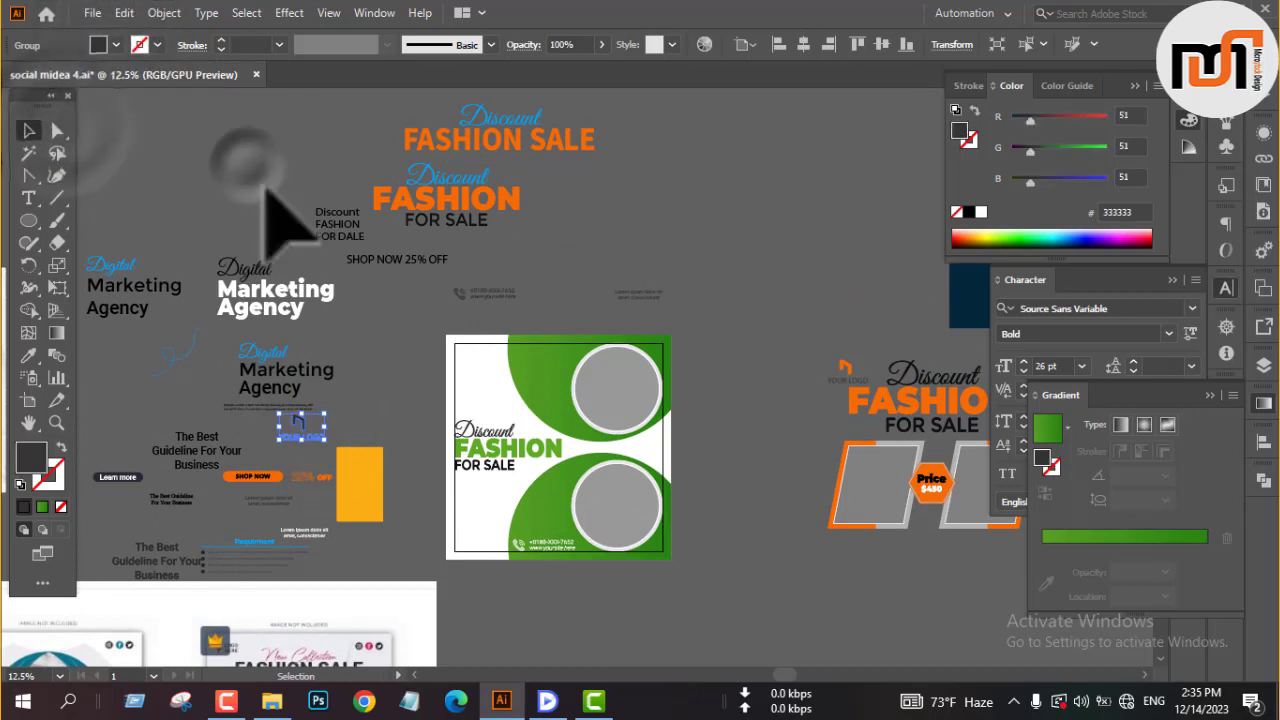
left_click(291, 430)
left_click_drag(293, 438, 414, 384)
left_click(415, 312)
Step: Fill the copied logo's symbol with the green gradient sampled from the upper green shape
scroll(433, 383, "up", 4)
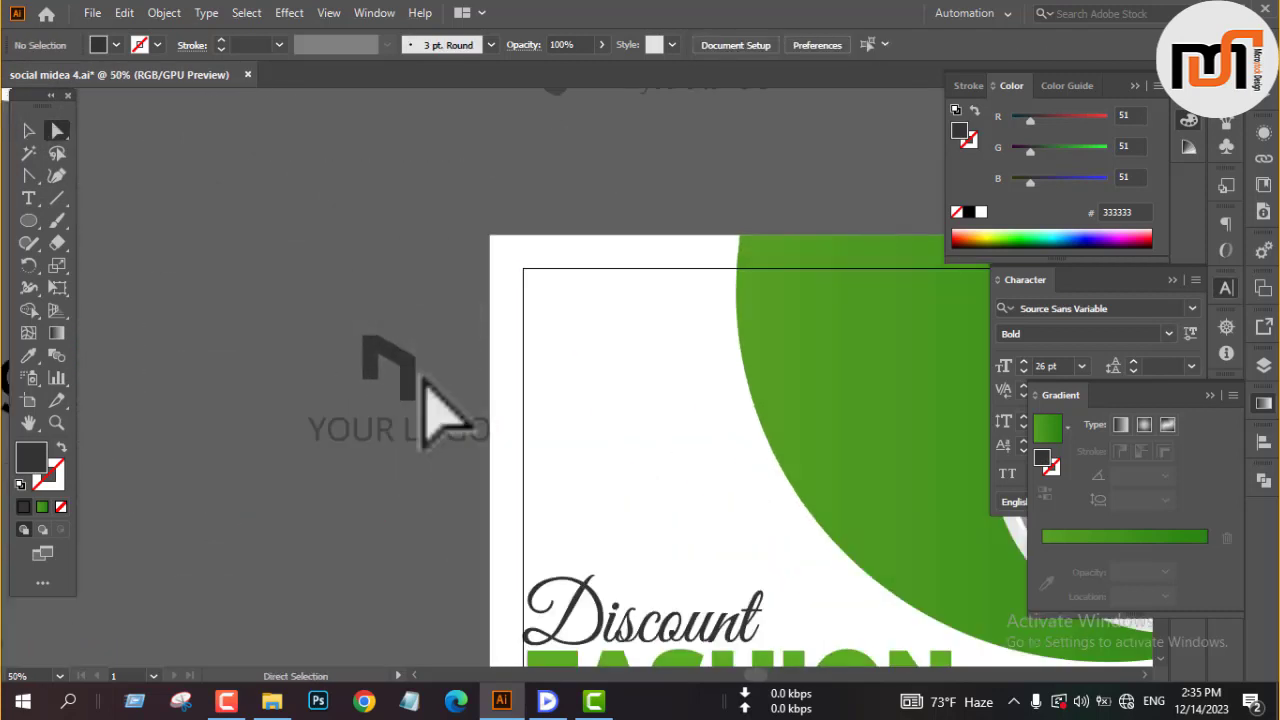
left_click(405, 372)
key("i")
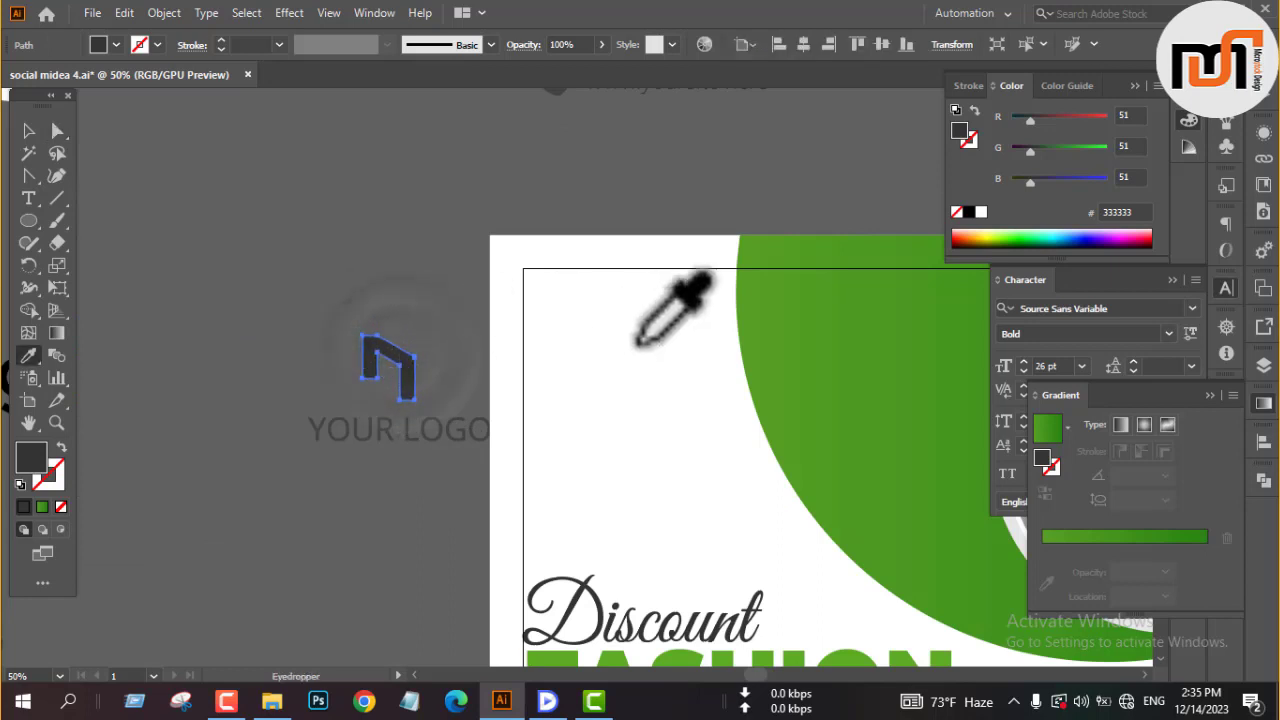
left_click(753, 307)
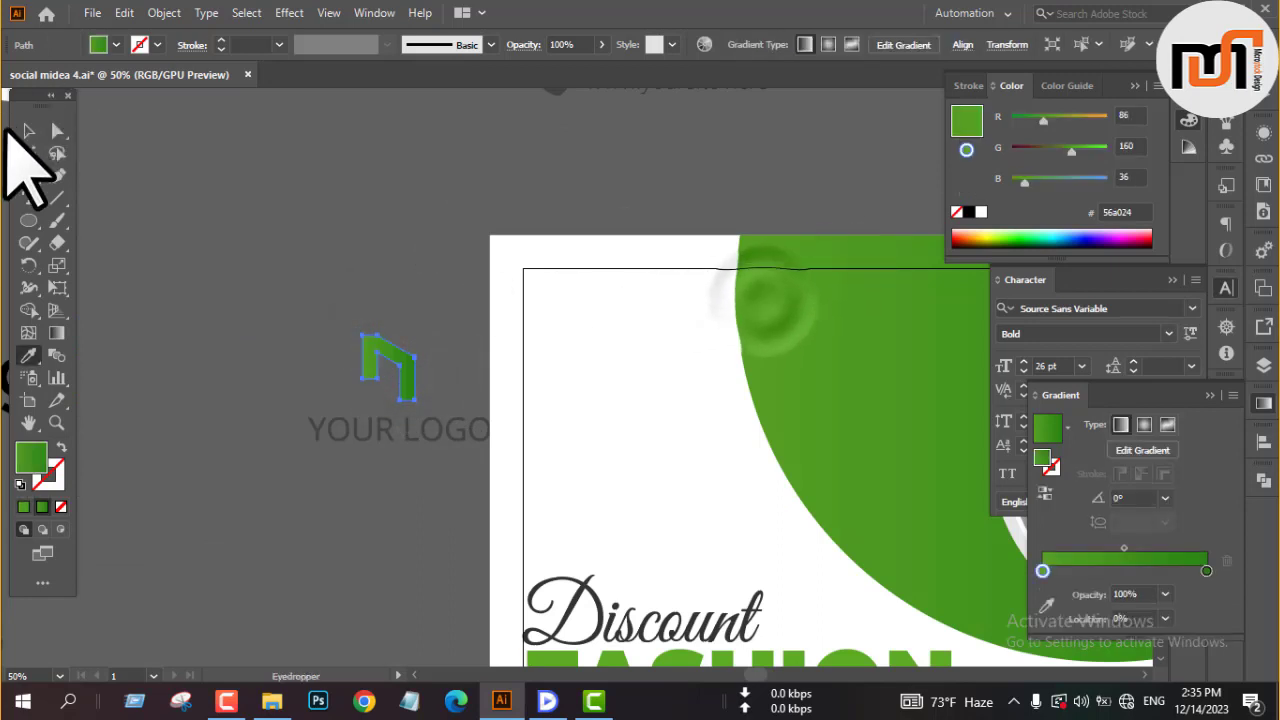
left_click(28, 130)
Step: Align the logo to the top-left corner of the post's inner margin frame and bring it to the front
left_click(400, 365)
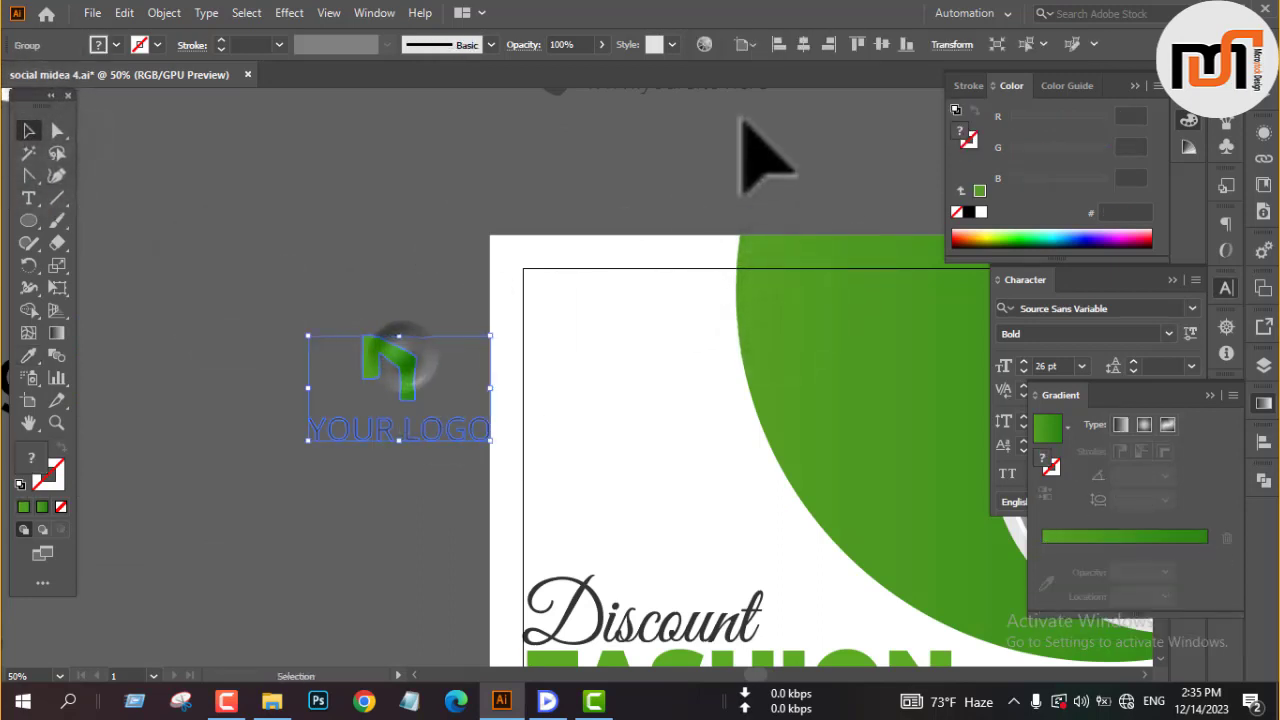
left_click(855, 45)
left_click(786, 47)
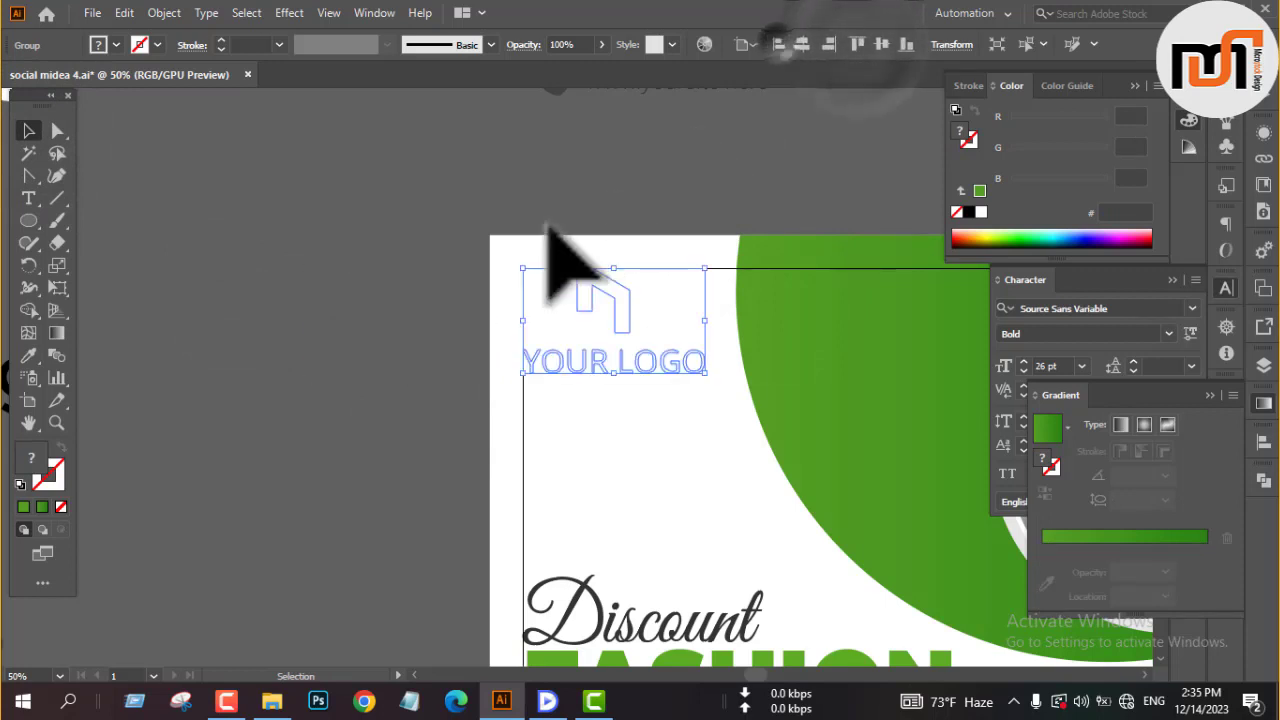
right_click(418, 222)
left_click(674, 500)
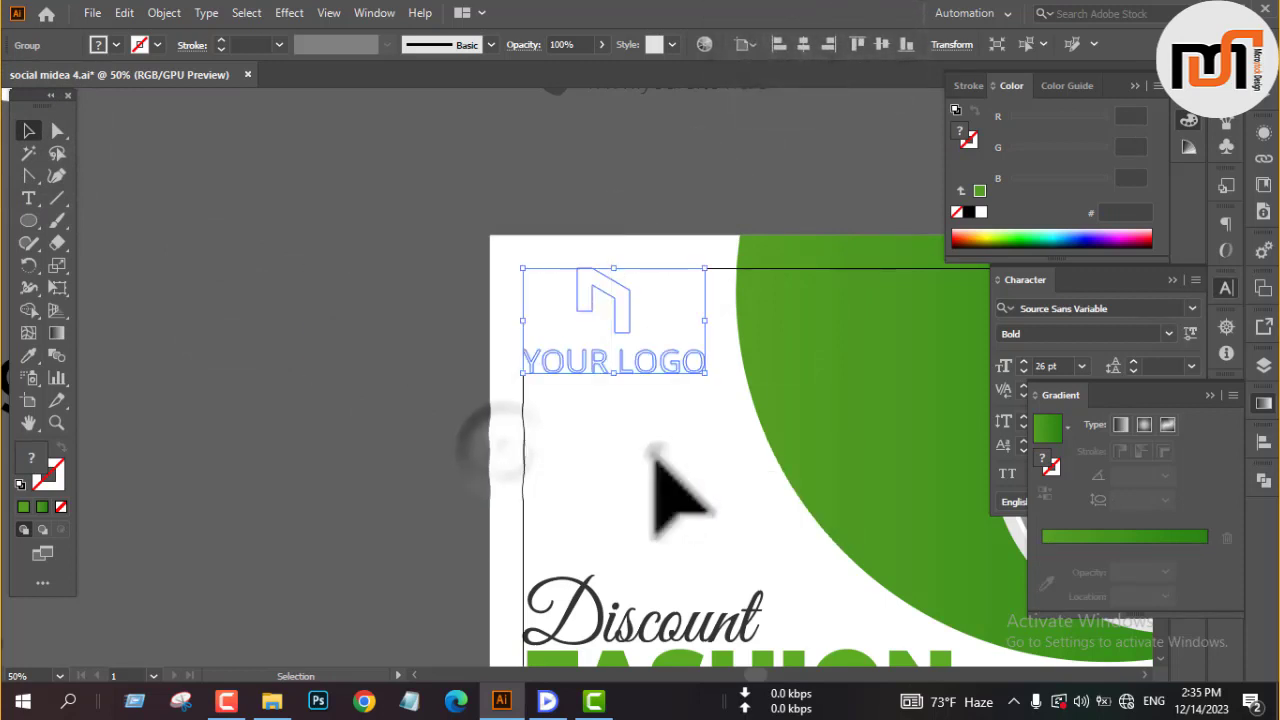
Step: Place a copy of the spare orange "SHOP NOW" button below the headline and bring it to the front
scroll(400, 350, "down", 3)
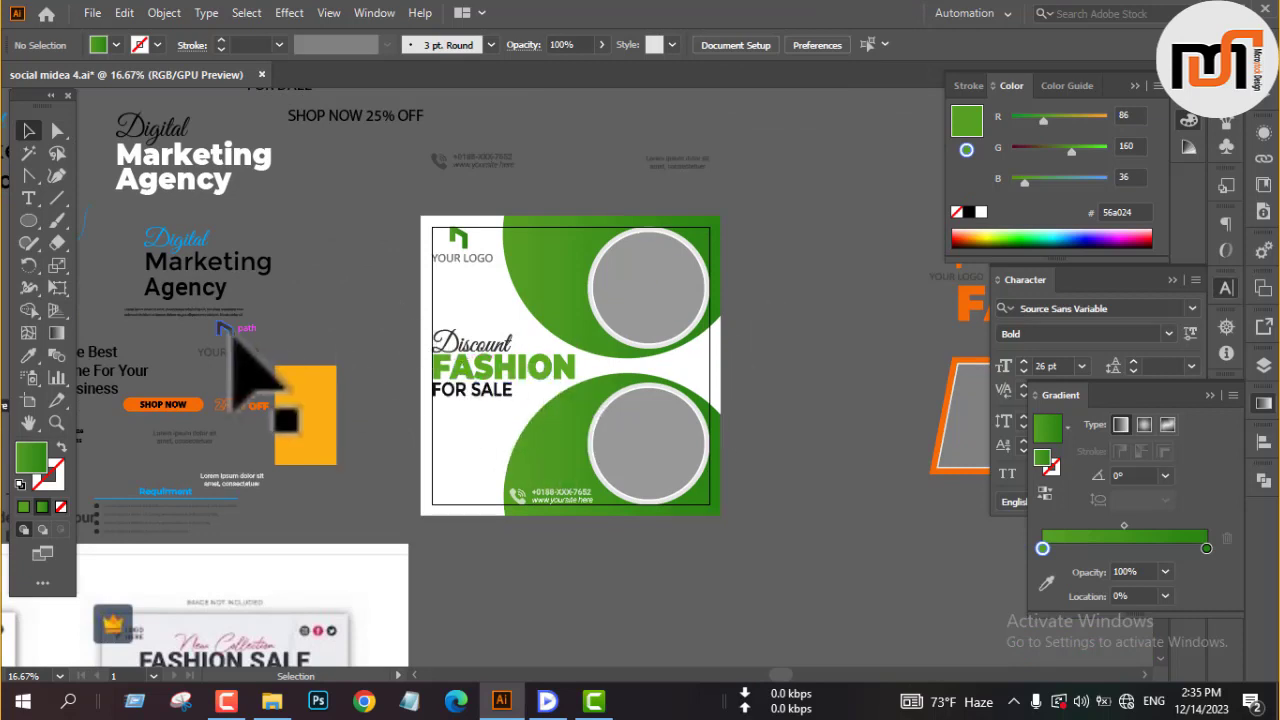
left_click_drag(343, 300, 413, 255)
left_click_drag(236, 362, 552, 381)
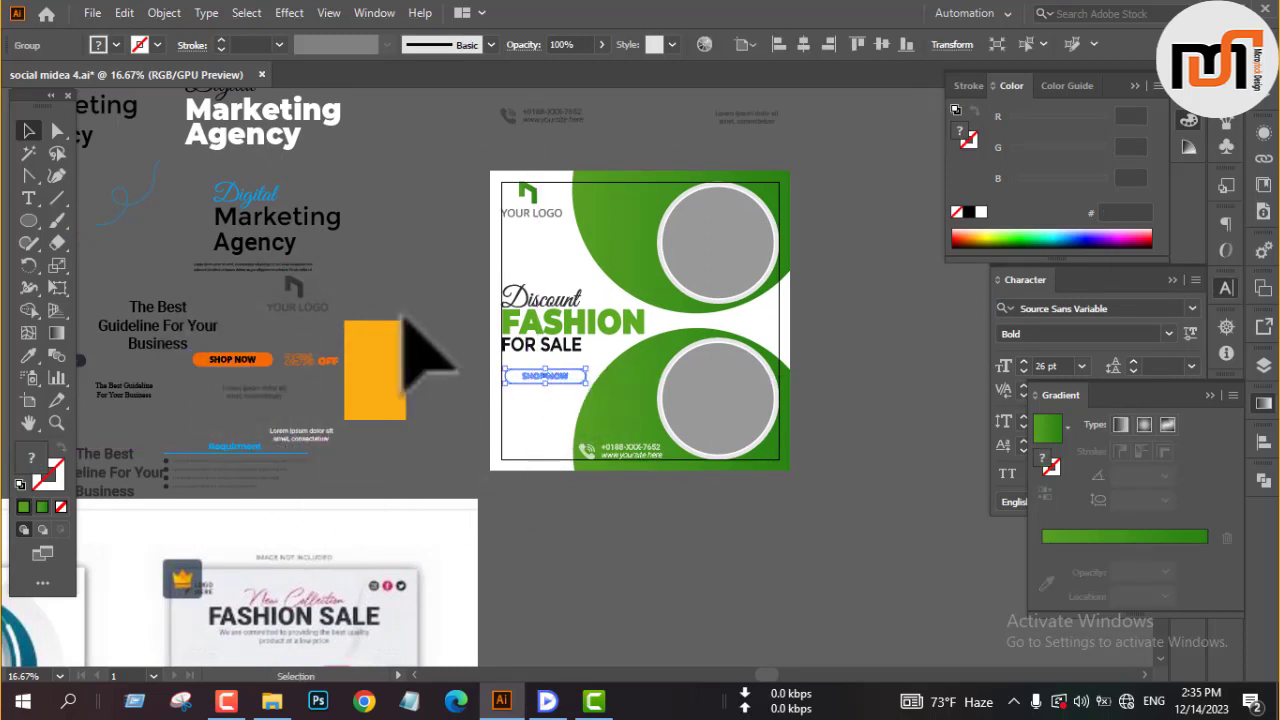
right_click(437, 238)
mouse_move(510, 467)
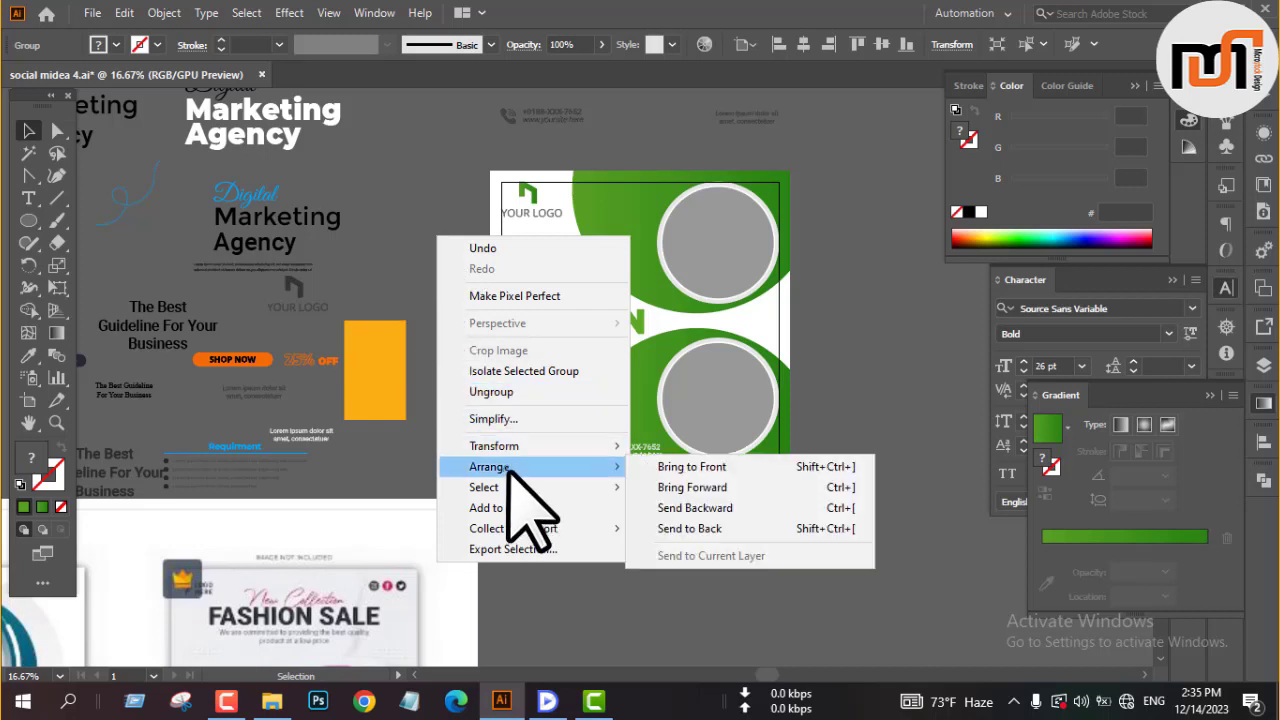
left_click(645, 470)
left_click(479, 418)
Step: Align the post's "SHOP NOW" button with the left edge of the inner margin frame
scroll(518, 386, "up", 2)
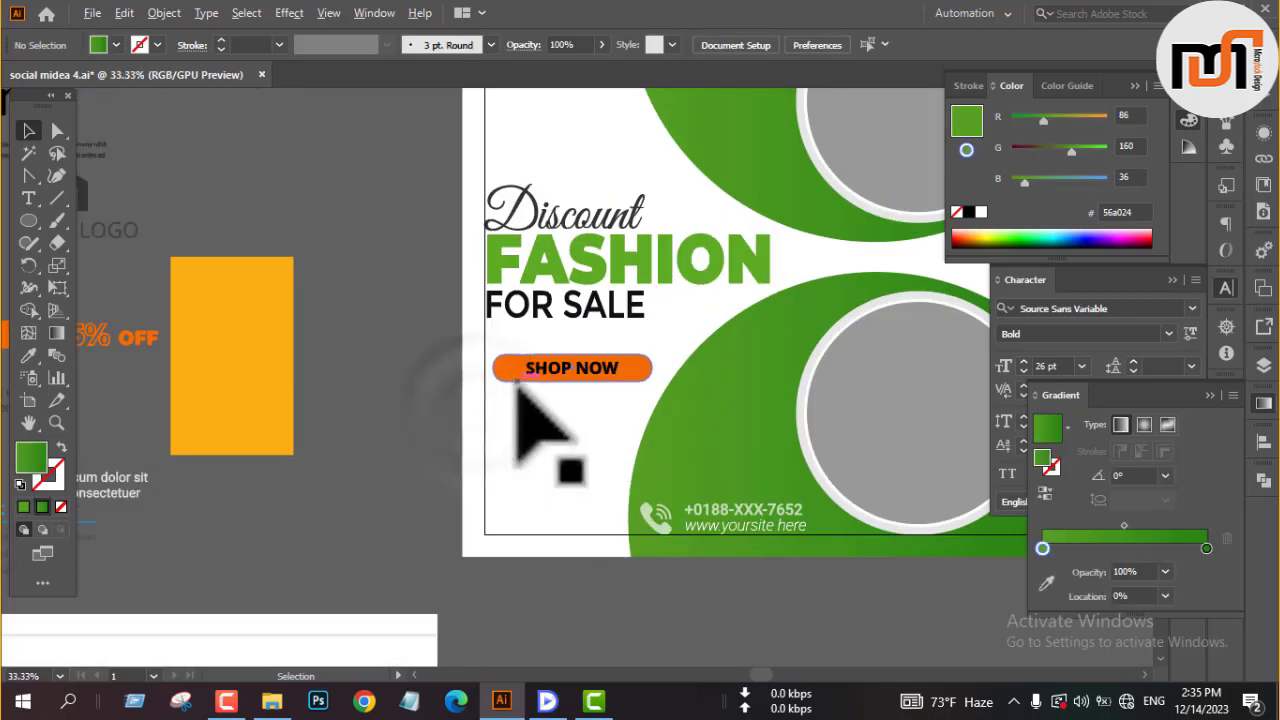
left_click(519, 376)
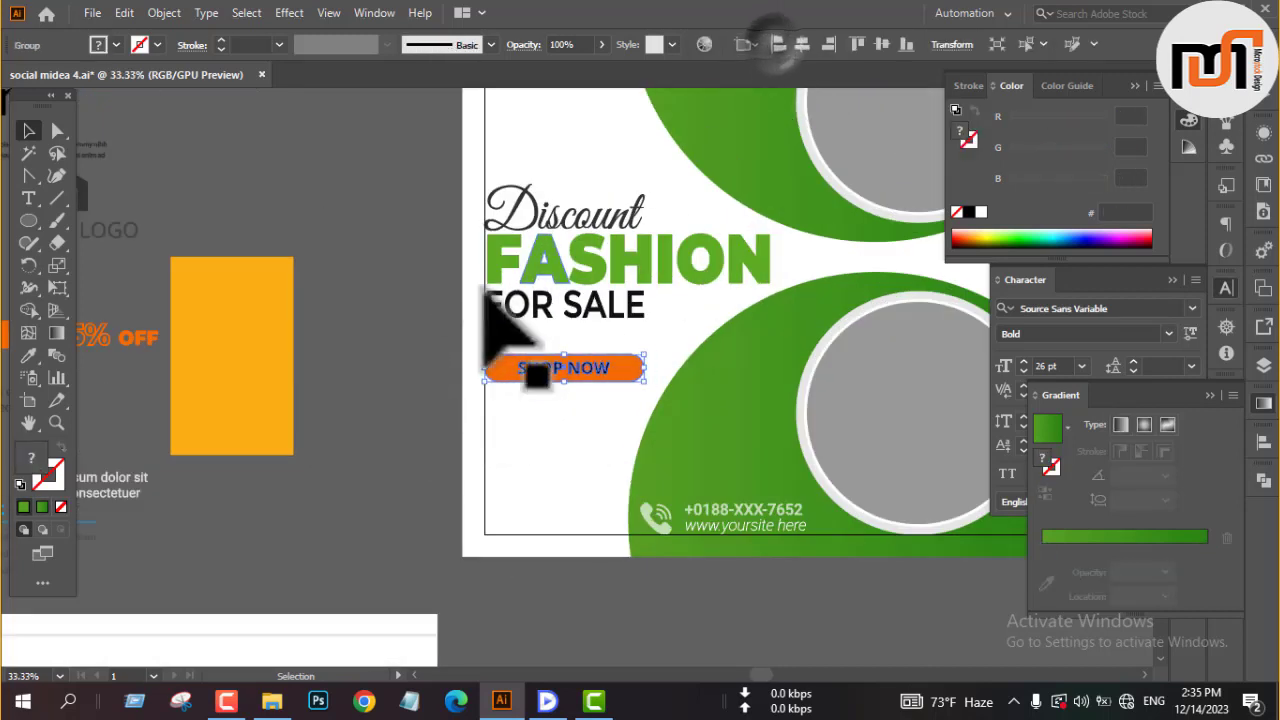
left_click_drag(532, 377, 537, 382)
left_click(388, 360)
Step: Fill the post's "SHOP NOW" button shape with the green gradient sampled from the lower green shape
key("a")
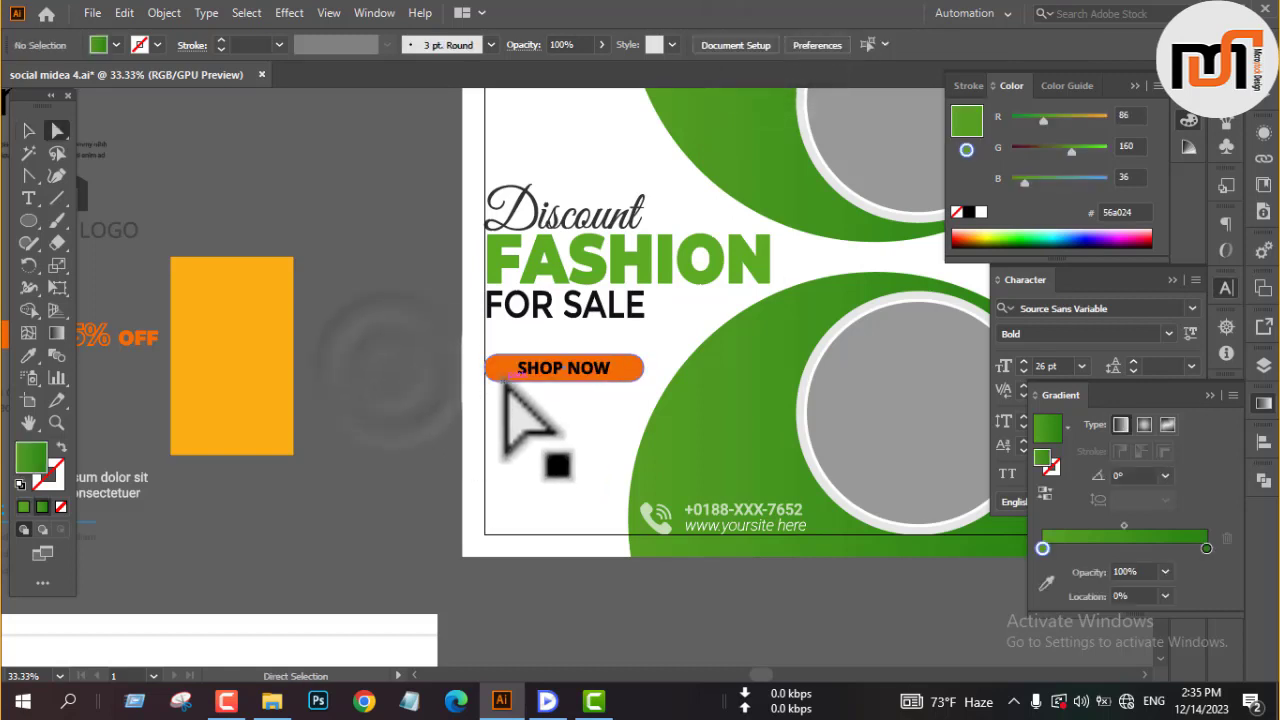
left_click(502, 379)
key("i")
left_click(738, 368)
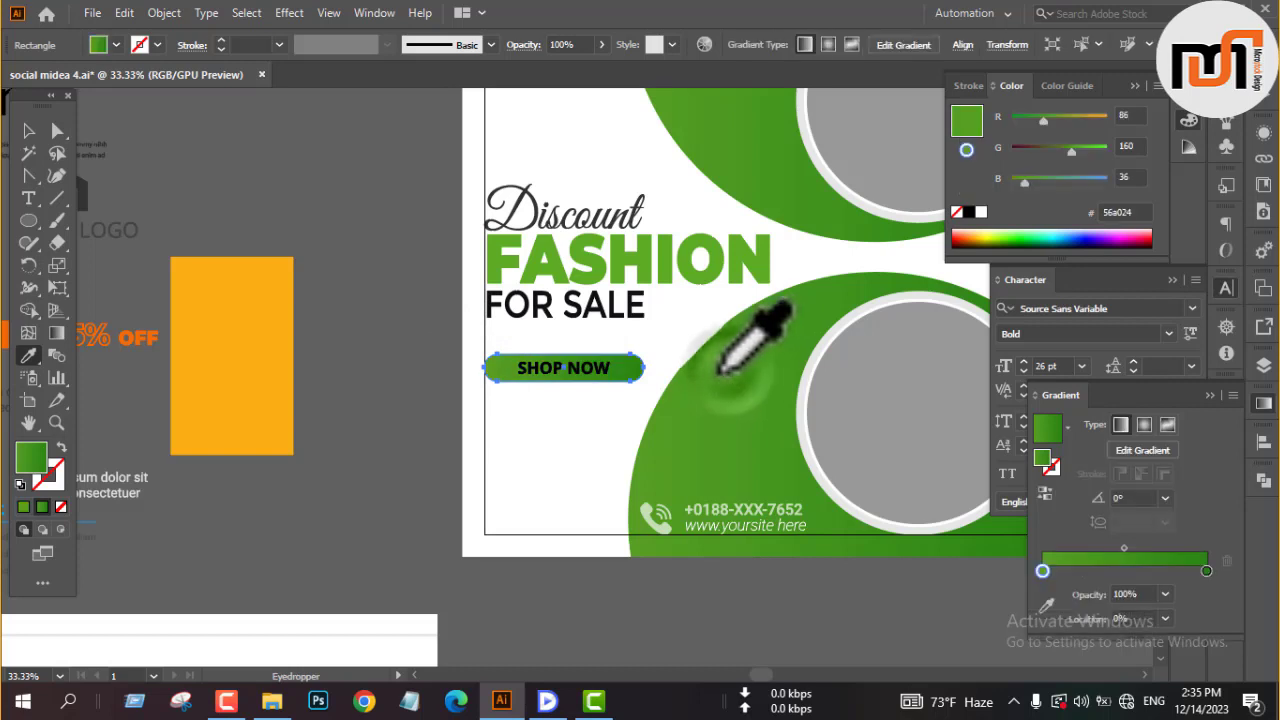
key("v")
Step: Place a copy of the spare "25% OFF" text in the empty area just beside the post's lower part
scroll(387, 318, "down", 1)
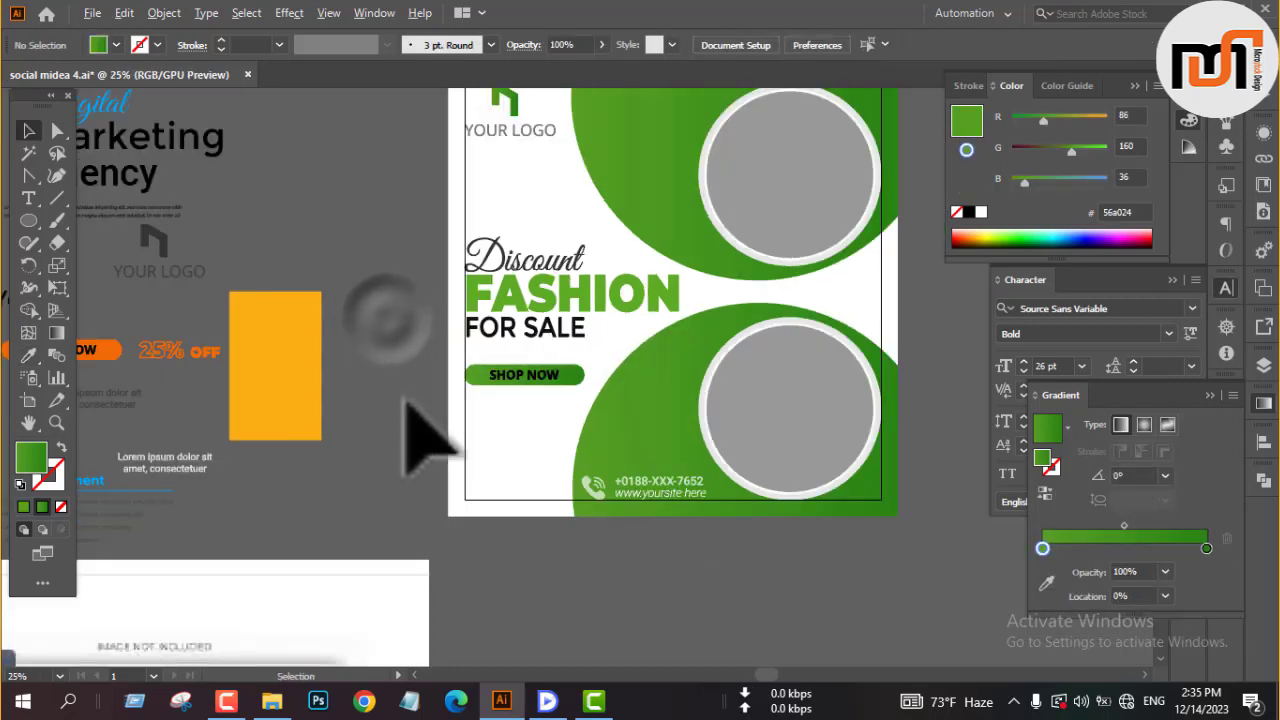
left_click(165, 350)
left_click_drag(164, 362, 356, 474)
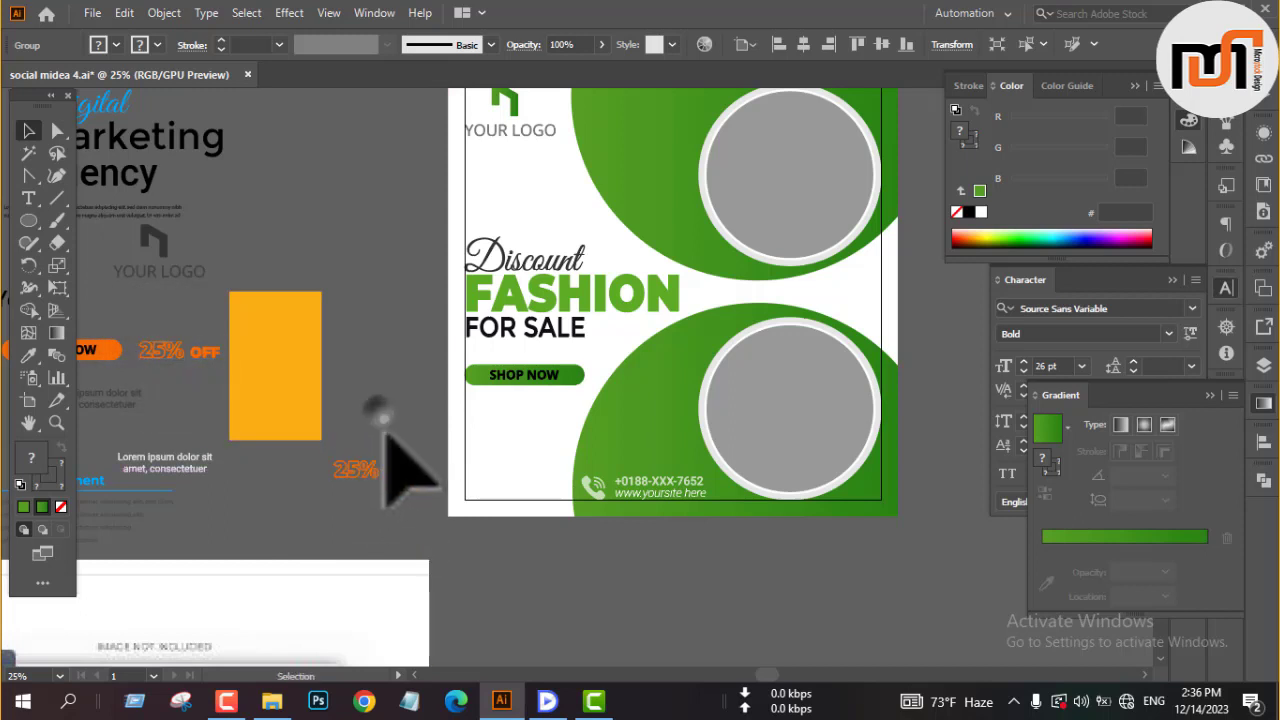
left_click(378, 482)
Step: Give the copied "25%" no fill and a 3 pt outline in the green gradient sampled from the "SHOP NOW" button
scroll(378, 482, "up", 2)
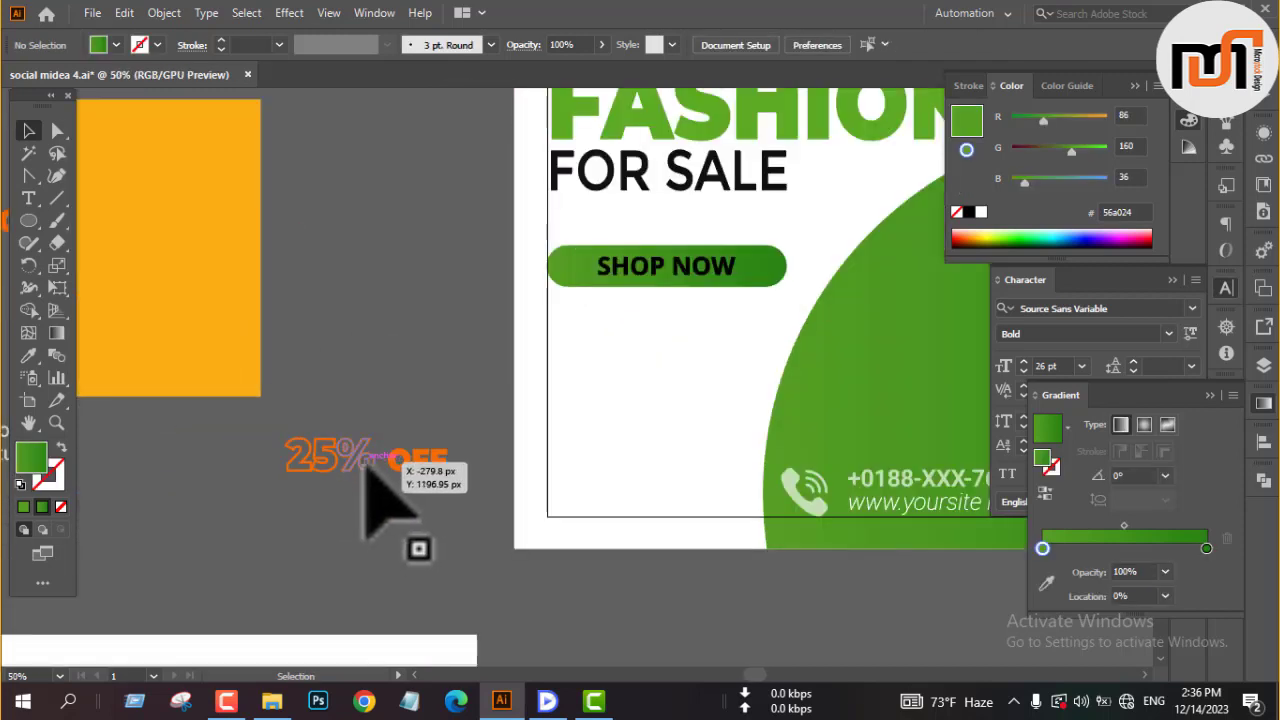
key("a")
left_click_drag(290, 483, 360, 483)
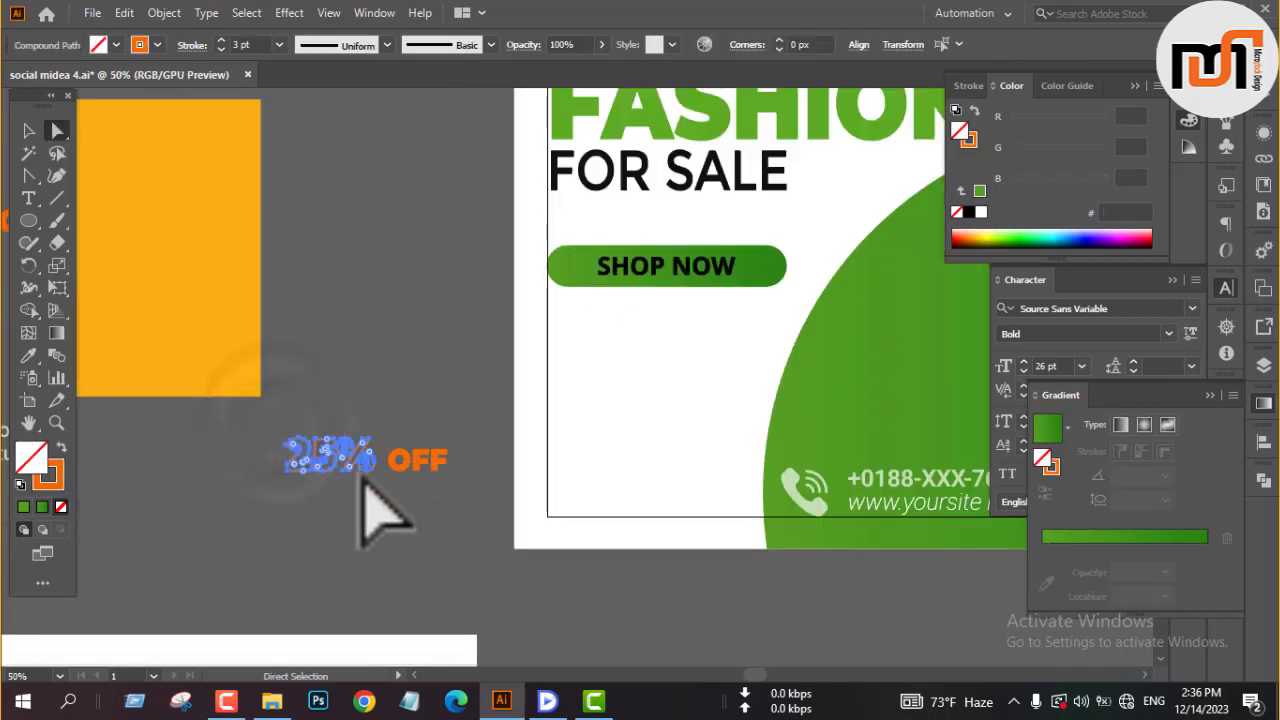
left_click(28, 355)
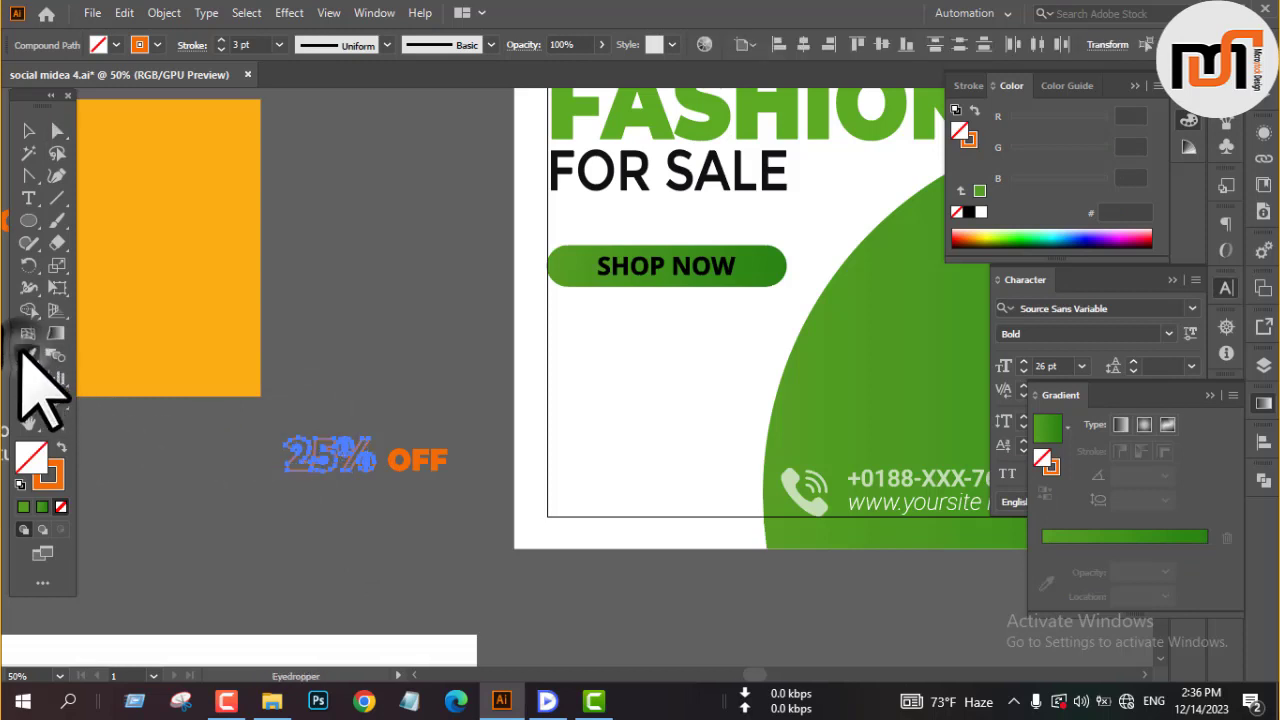
left_click(578, 265)
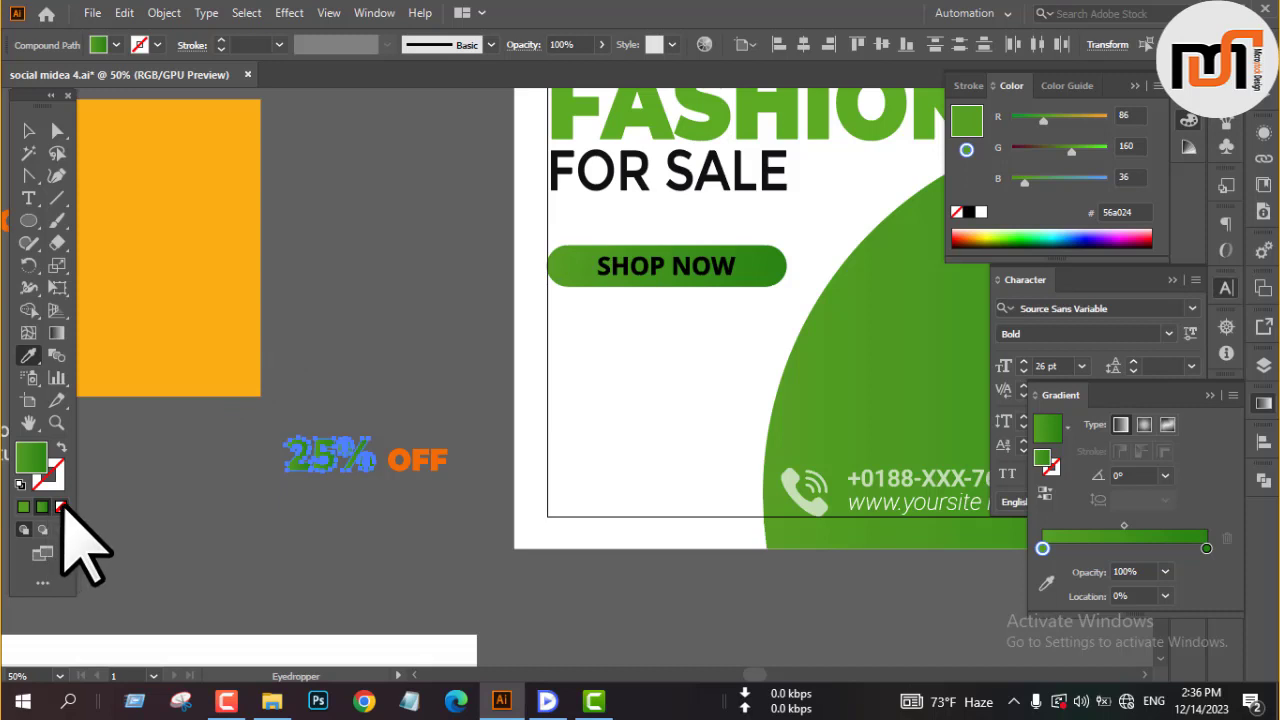
left_click(61, 506)
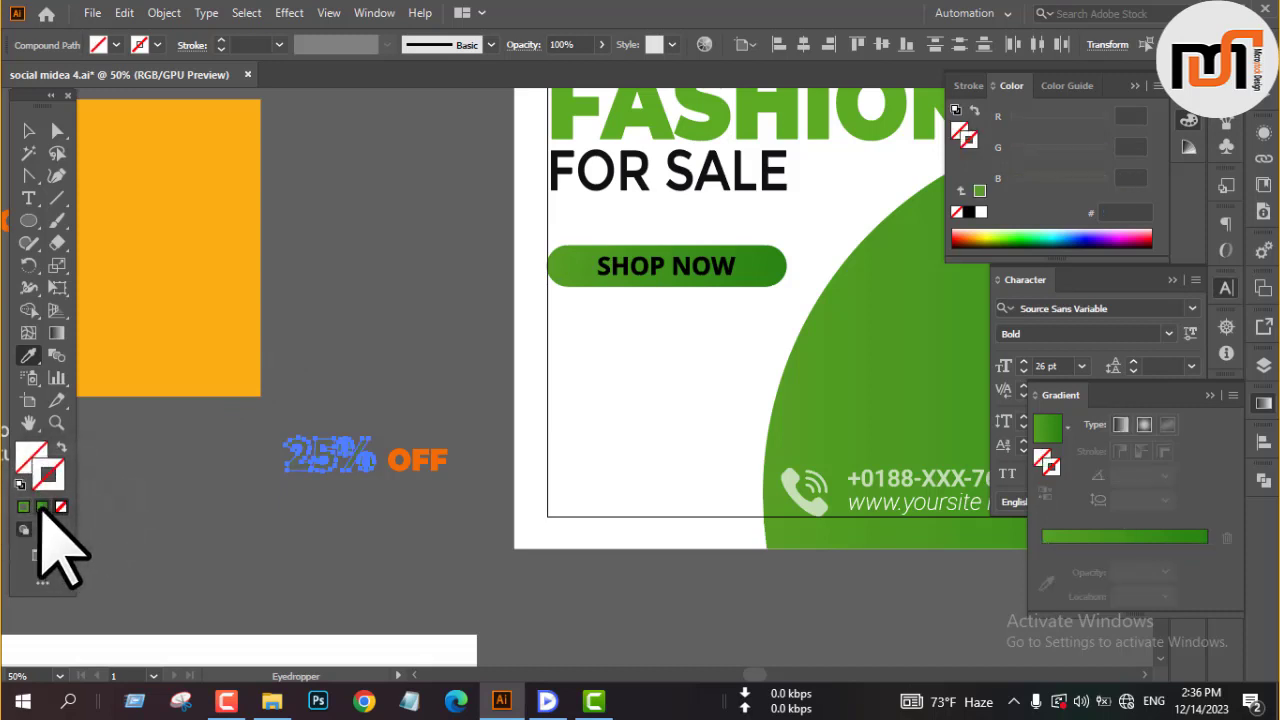
left_click(42, 506)
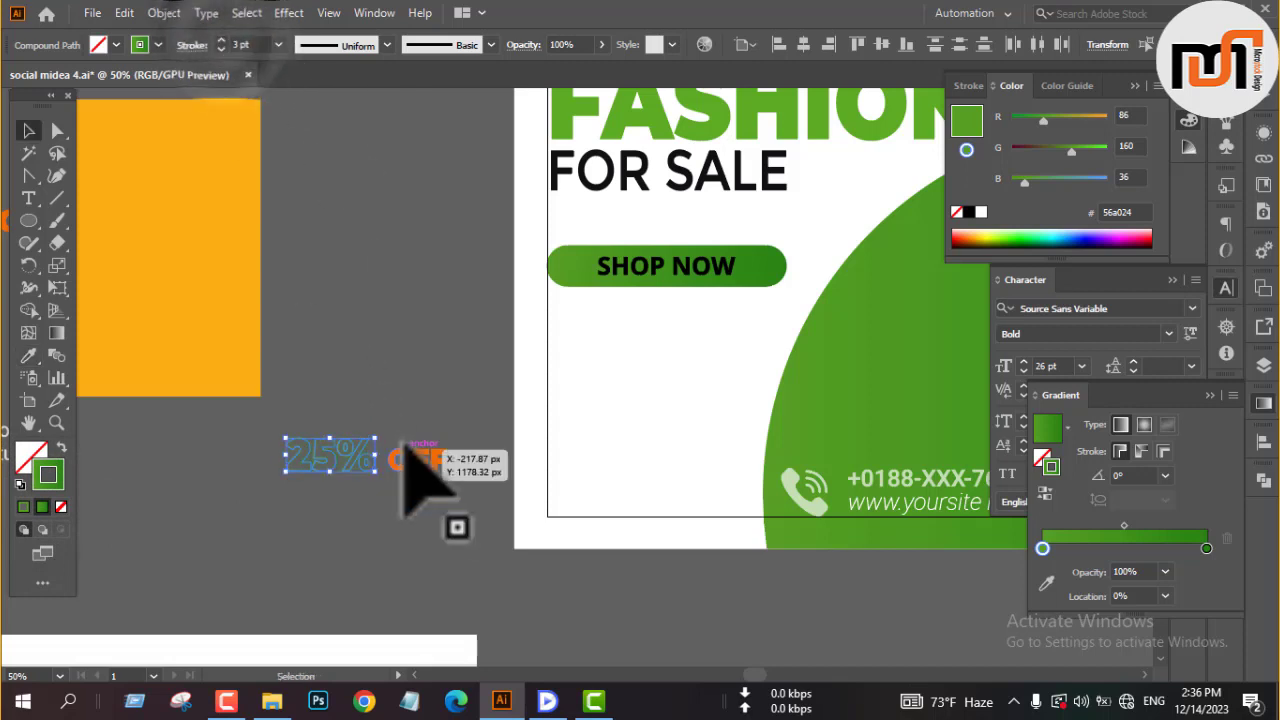
left_click(380, 388)
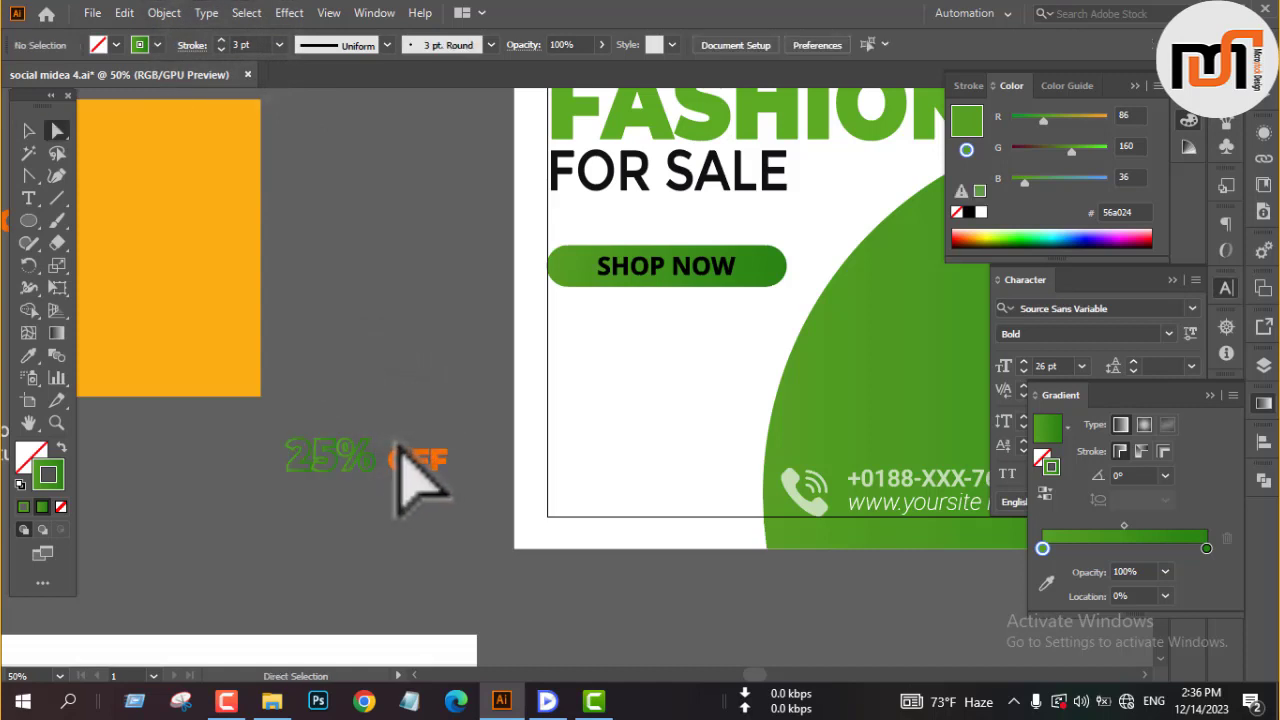
Step: Recolor the word "OFF" in the copied "25% OFF" text green with the Eyedropper to match the post
left_click(390, 445)
key("i")
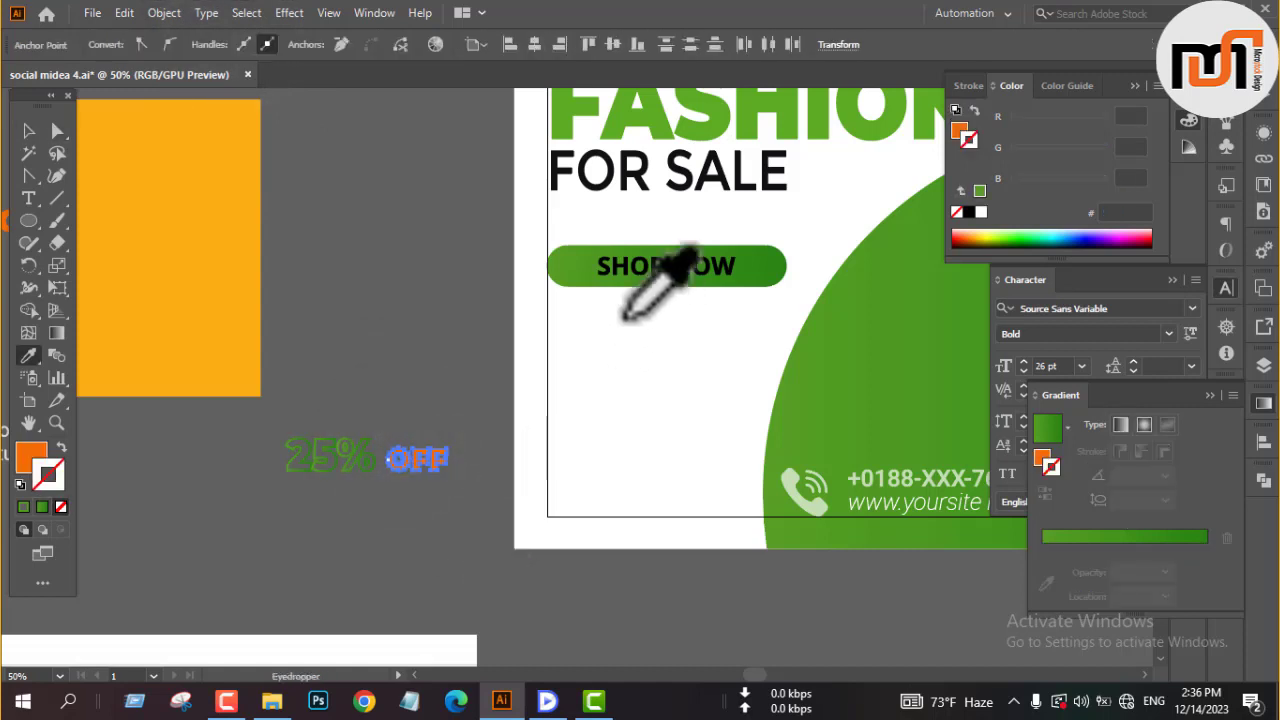
left_click(28, 130)
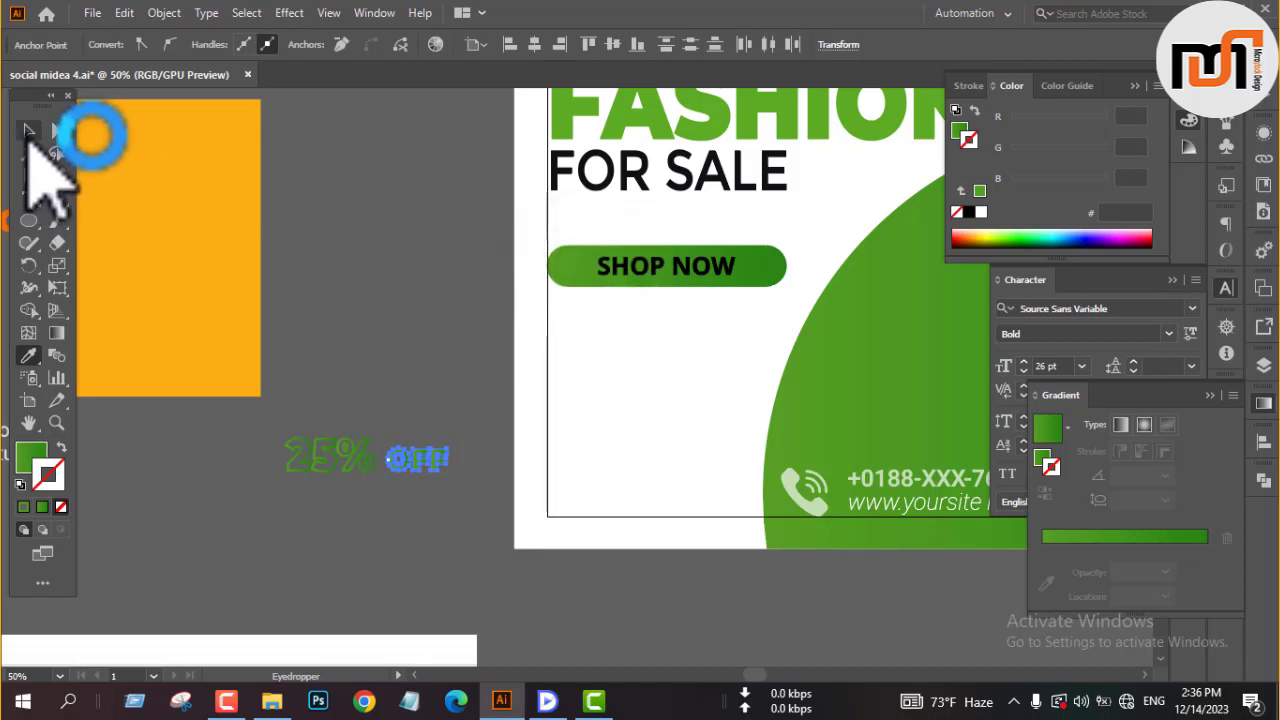
left_click(333, 297)
Step: Place the green "25% OFF" text just below the "SHOP NOW" button, aligned to the left margin, and bring it to the front
left_click(400, 452)
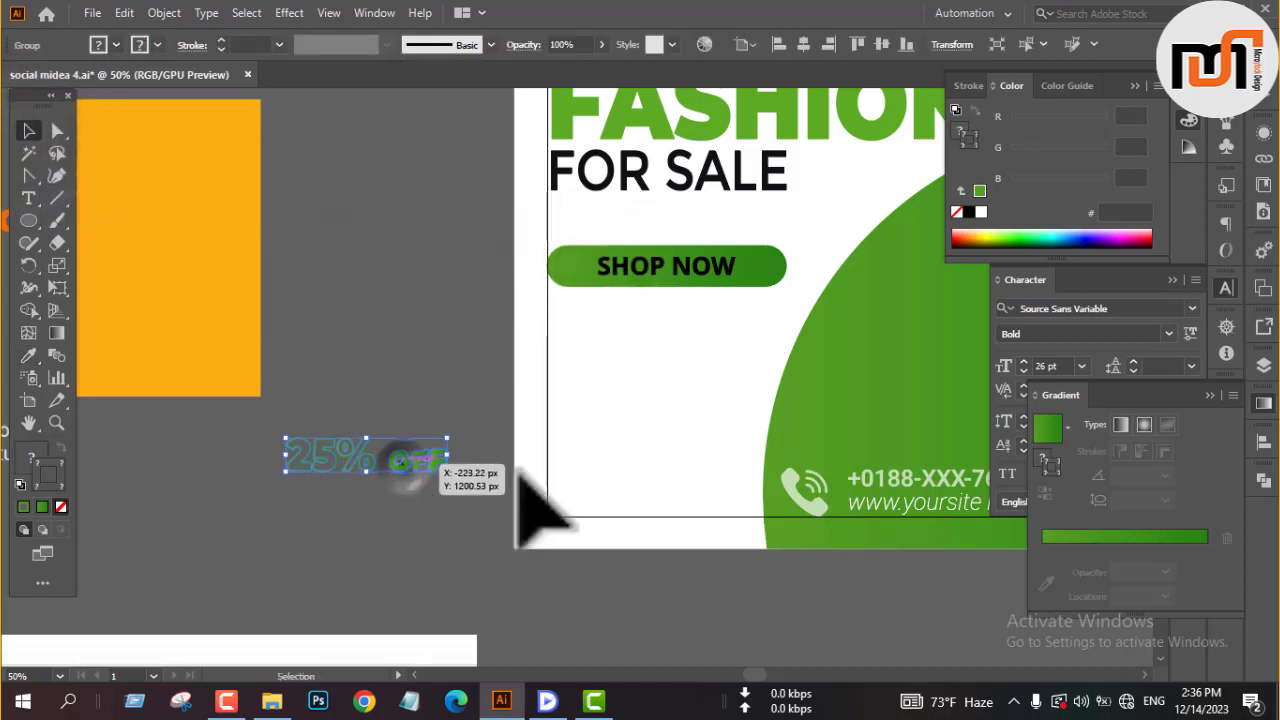
left_click(778, 44)
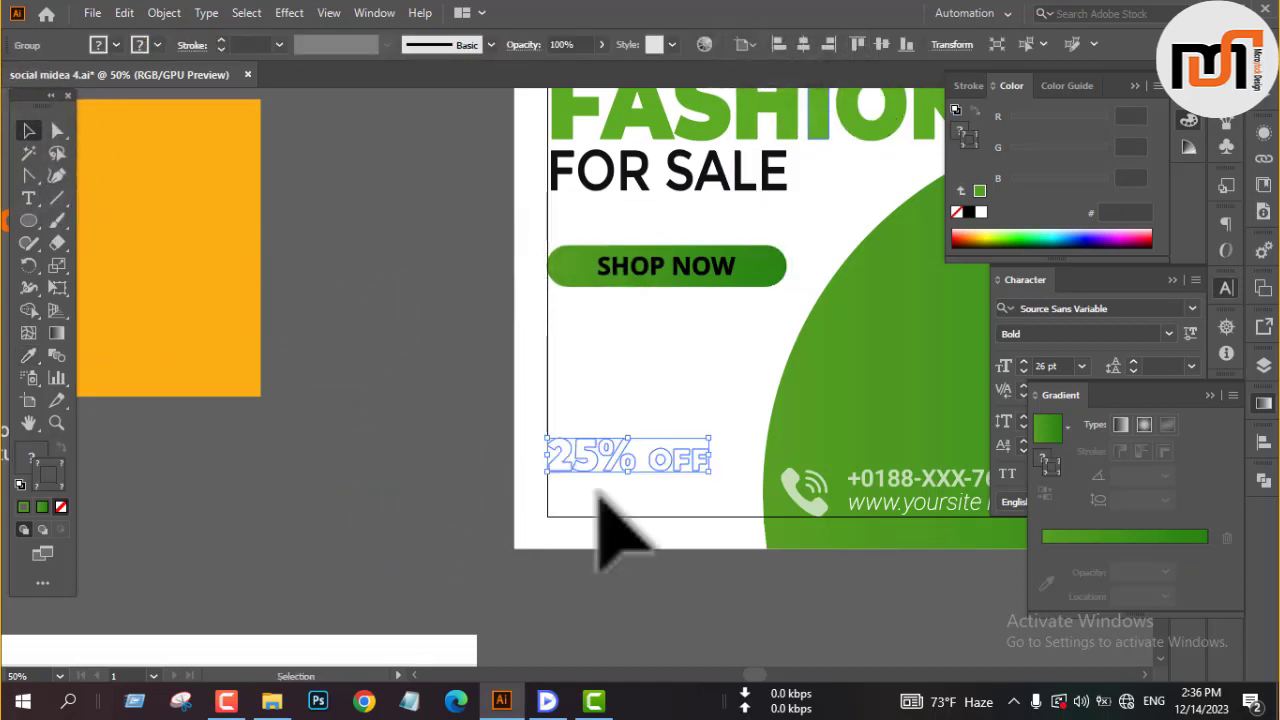
left_click_drag(600, 470, 600, 348)
right_click(393, 293)
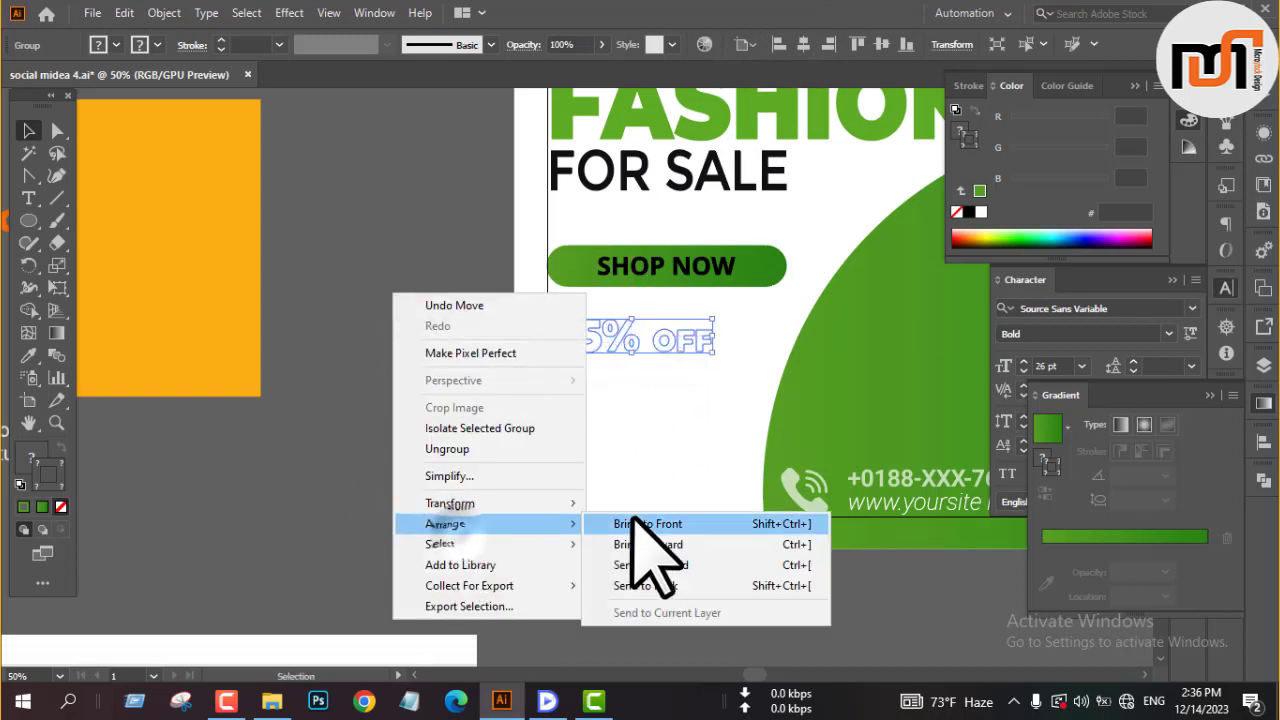
left_click(629, 518)
left_click(401, 357)
scroll(402, 362, "up", 3)
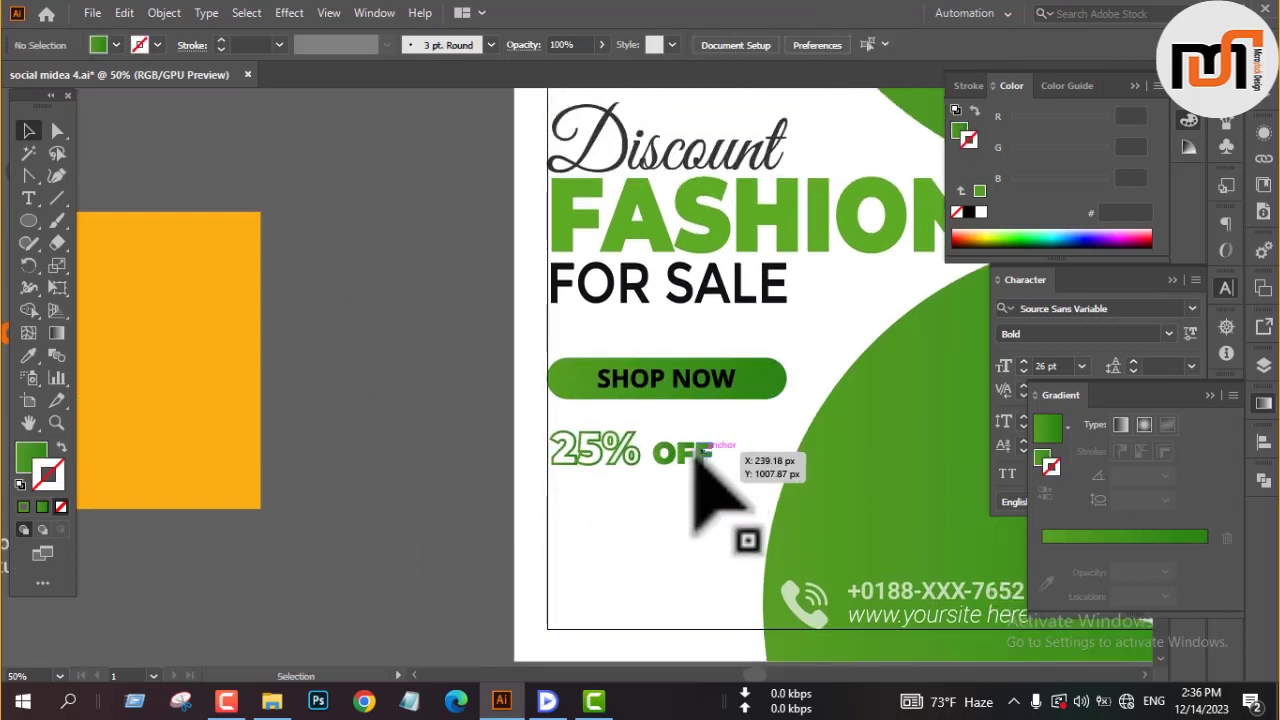
left_click_drag(690, 468, 693, 447)
left_click(408, 380)
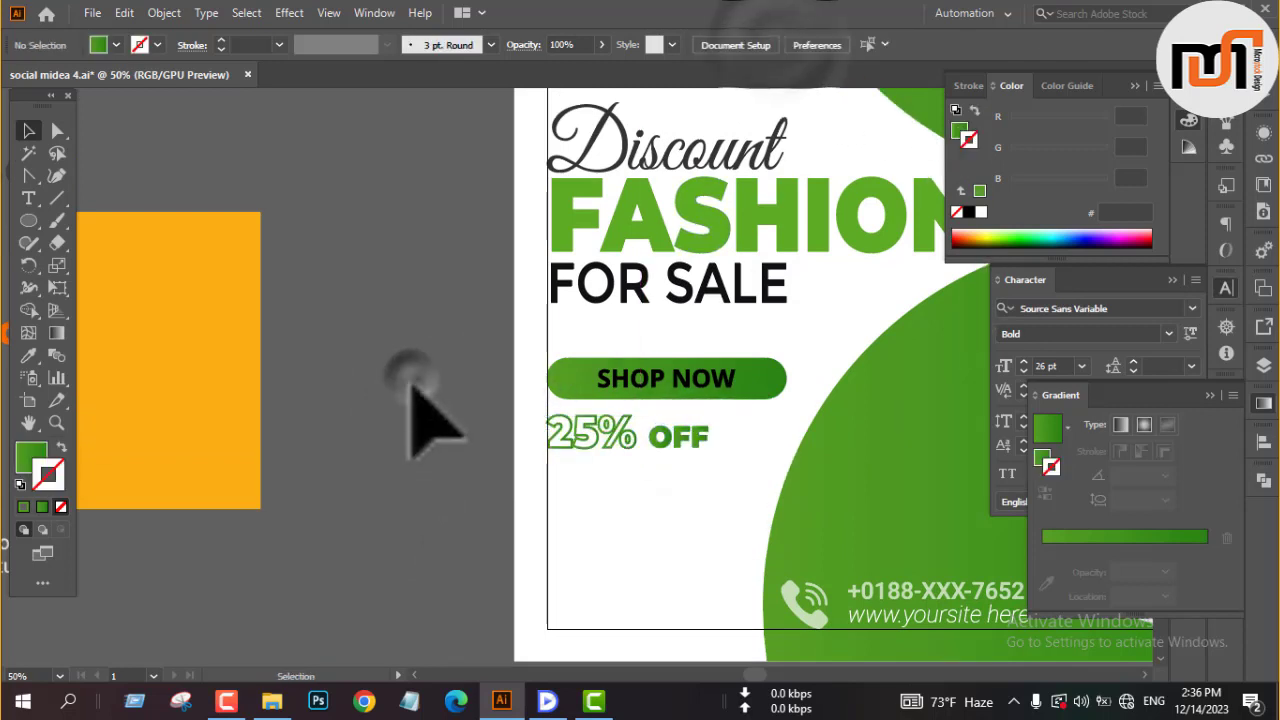
Step: Move the "25% OFF" text into the white gap between the two photo circles, flush with the right margin
scroll(412, 395, "down", 2)
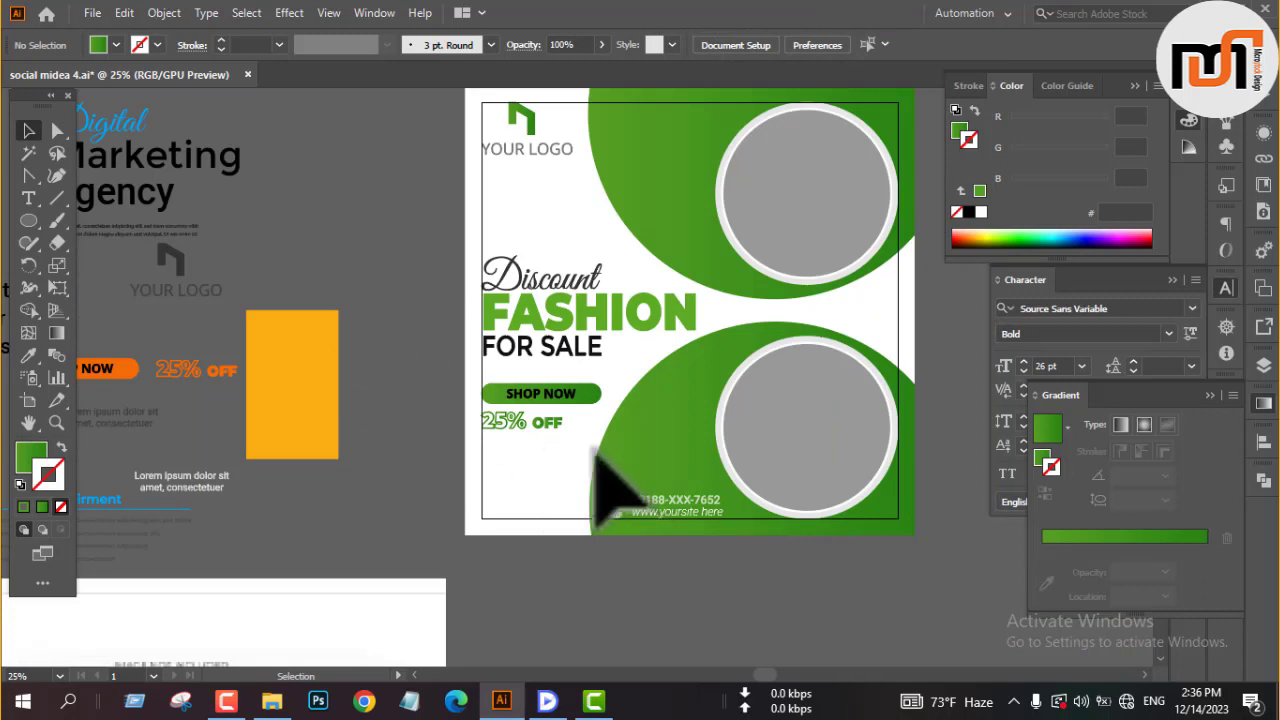
left_click(531, 428)
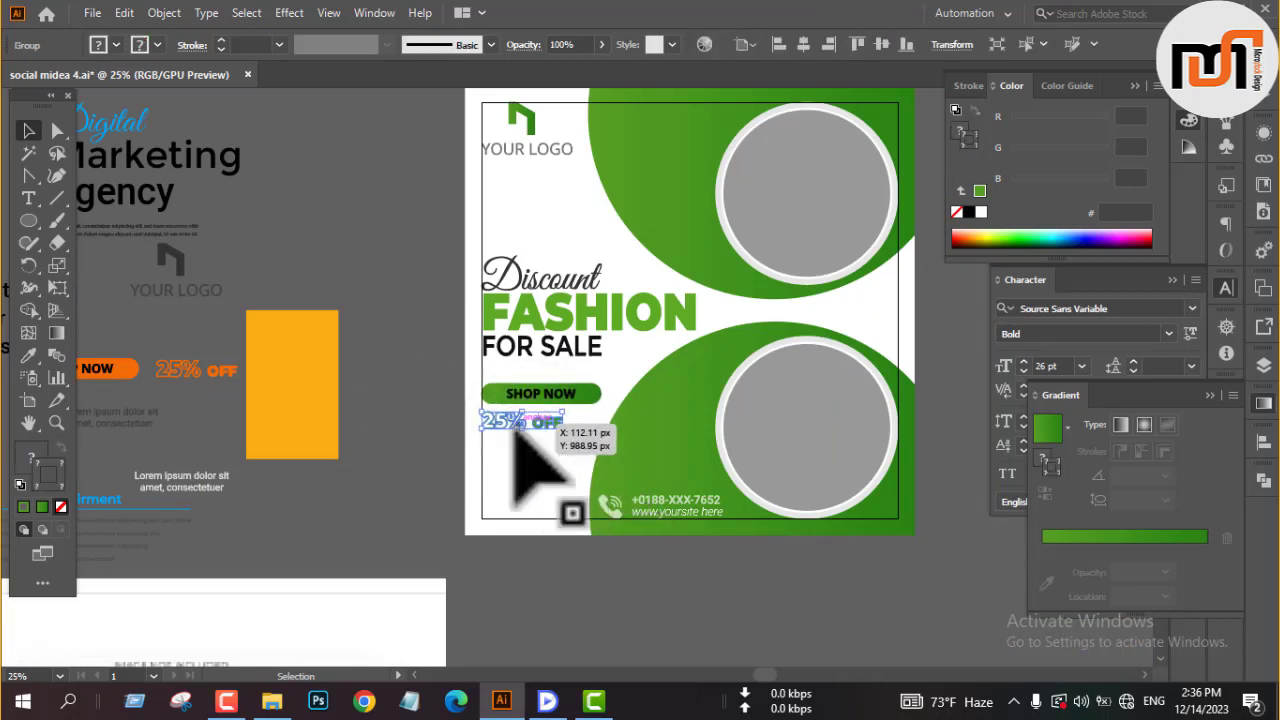
left_click_drag(515, 437, 841, 312)
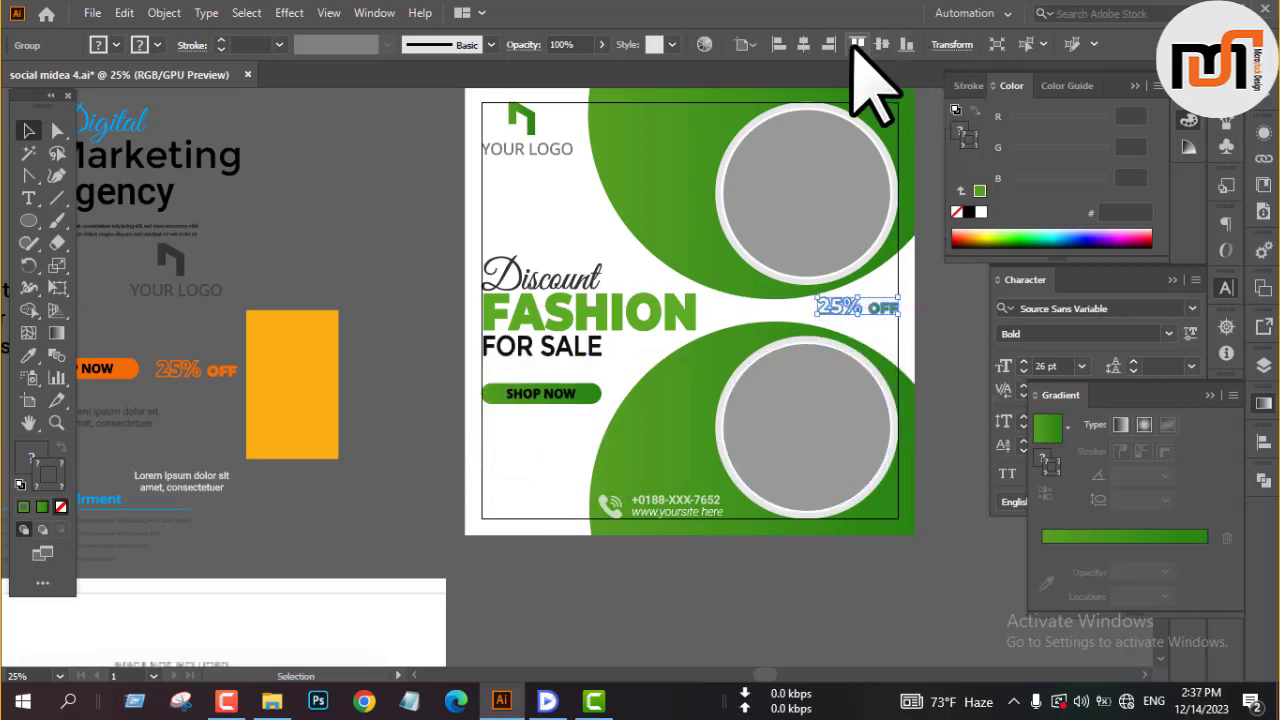
left_click(940, 330)
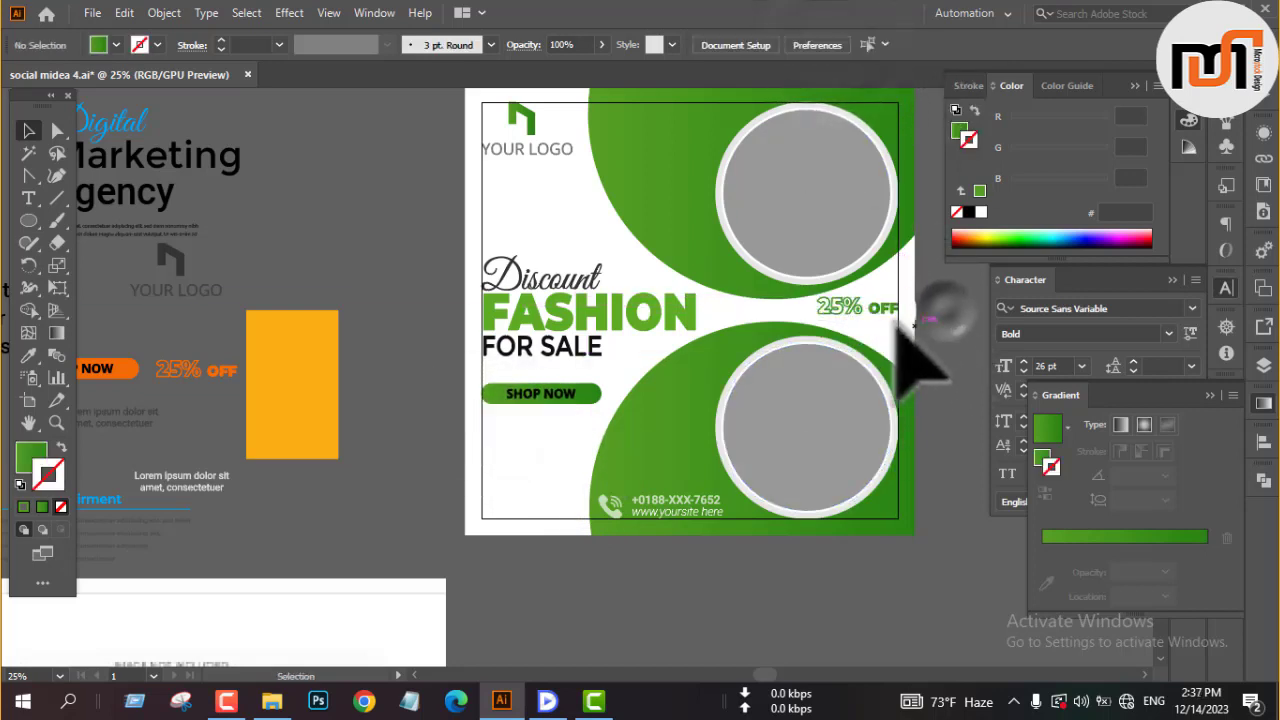
scroll(893, 318, "up", 1)
left_click(870, 302)
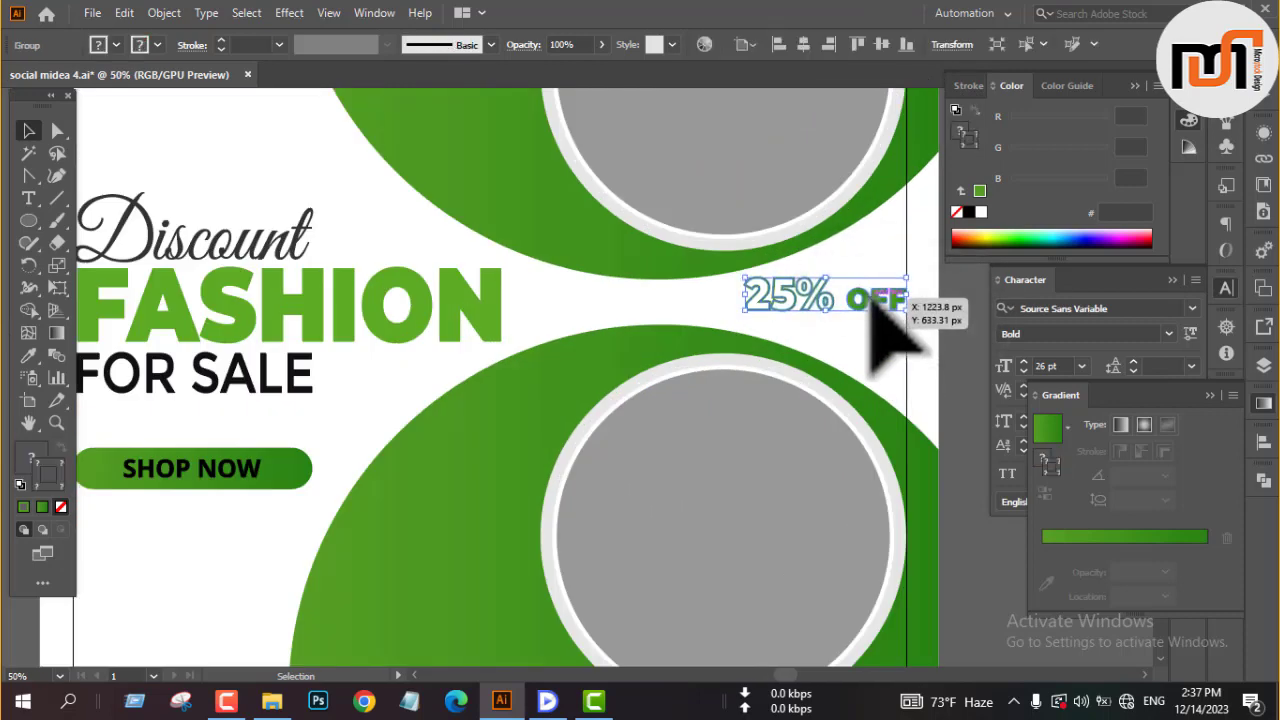
left_click(963, 340)
Step: Draw a small green circle aligned to the post's lower-left margin corner and copy it twice into an evenly spaced row of three
scroll(886, 271, "down", 4)
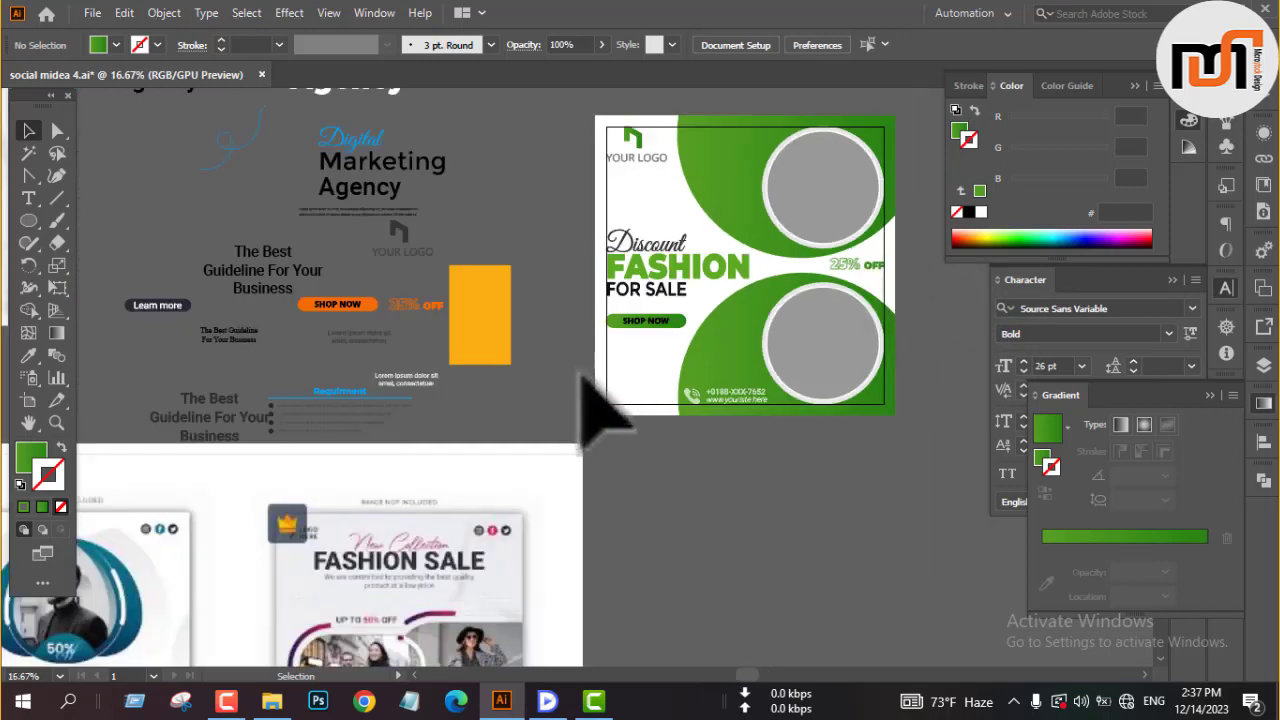
scroll(600, 409, "up", 2)
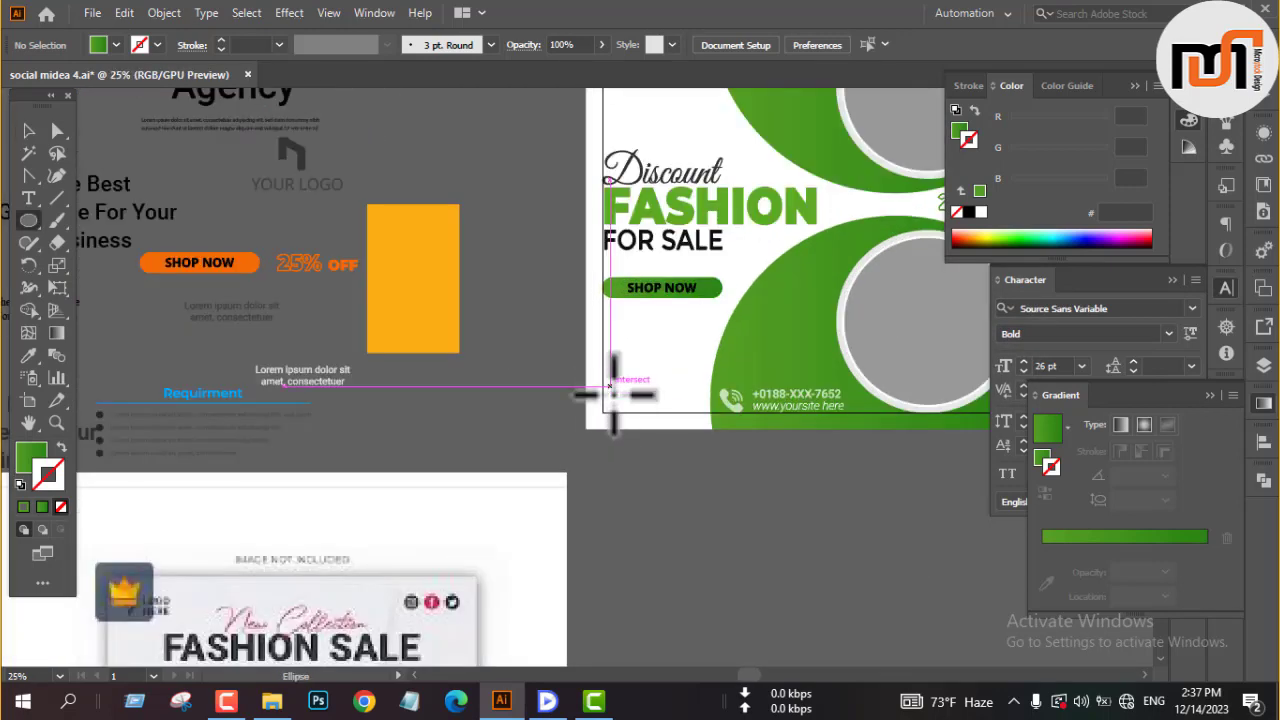
scroll(619, 408, "up", 1)
left_click_drag(602, 388, 637, 410)
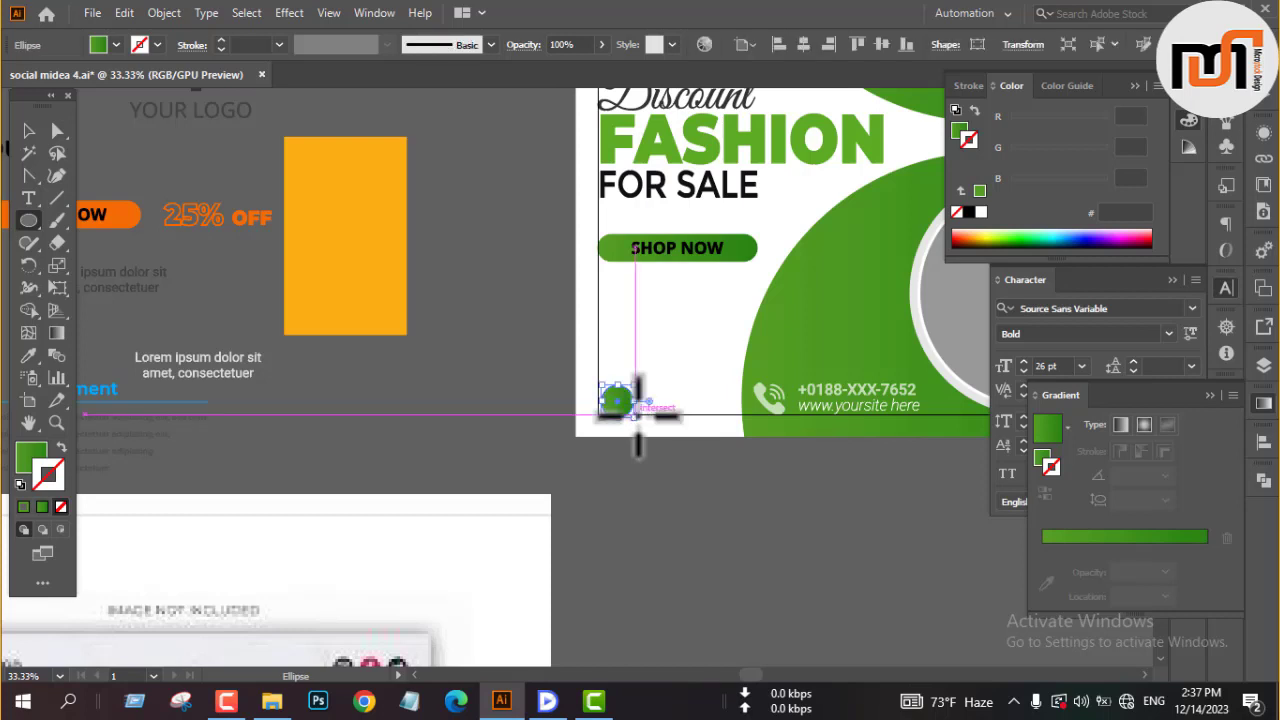
key("v")
left_click(783, 45)
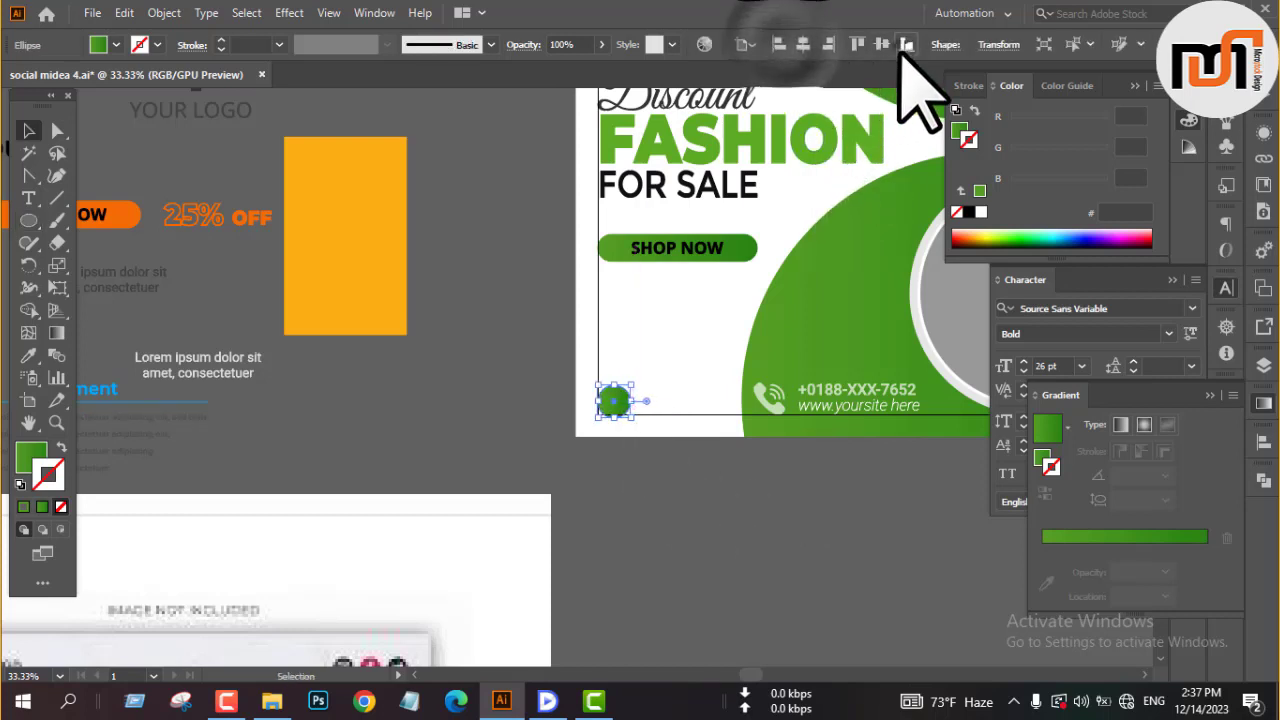
left_click(903, 48)
left_click_drag(620, 400, 667, 400)
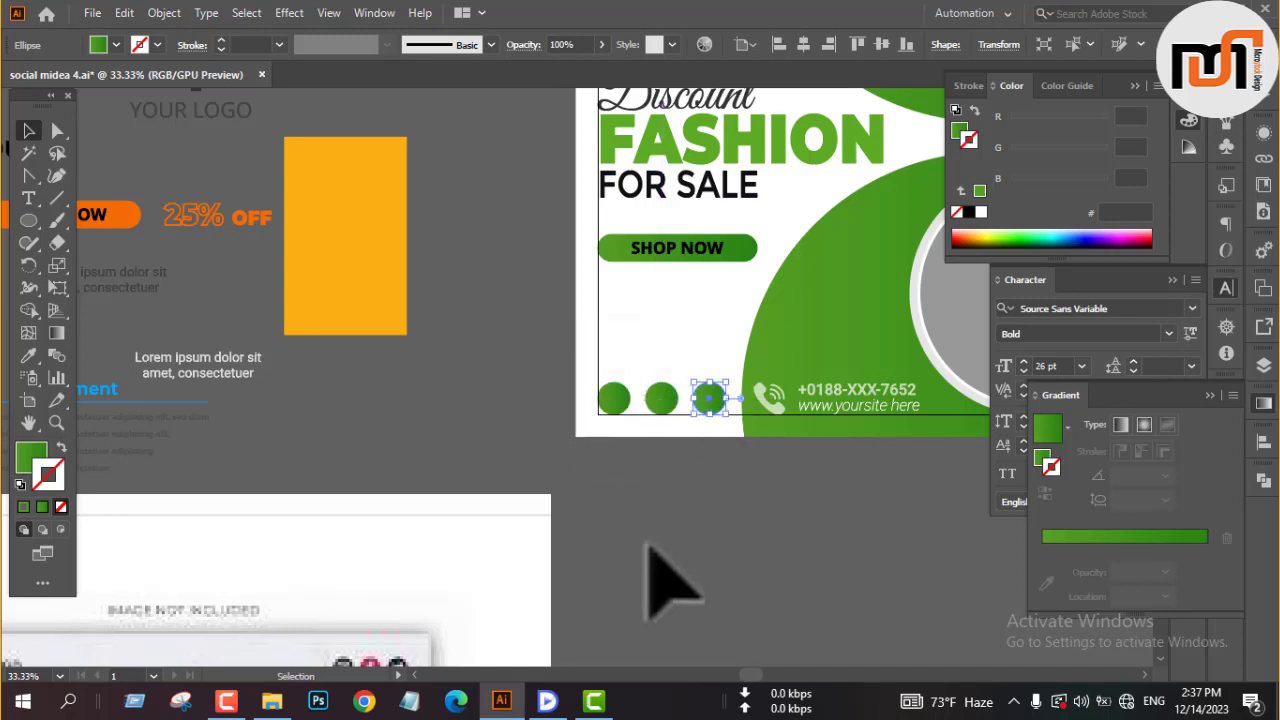
left_click(646, 546)
Step: Delete the two orange-framed photo placeholders from the leftover orange fashion layout beside the post
scroll(557, 520, "down", 1)
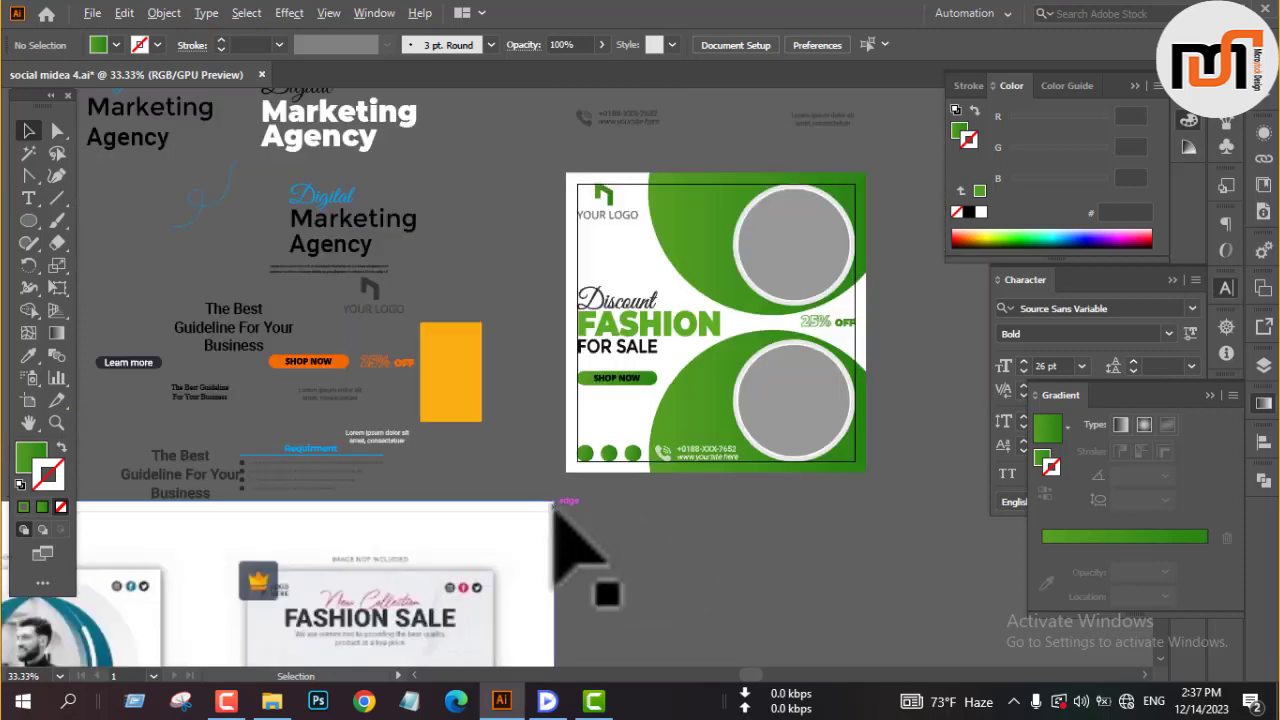
scroll(560, 512, "down", 1)
scroll(810, 500, "down", 1)
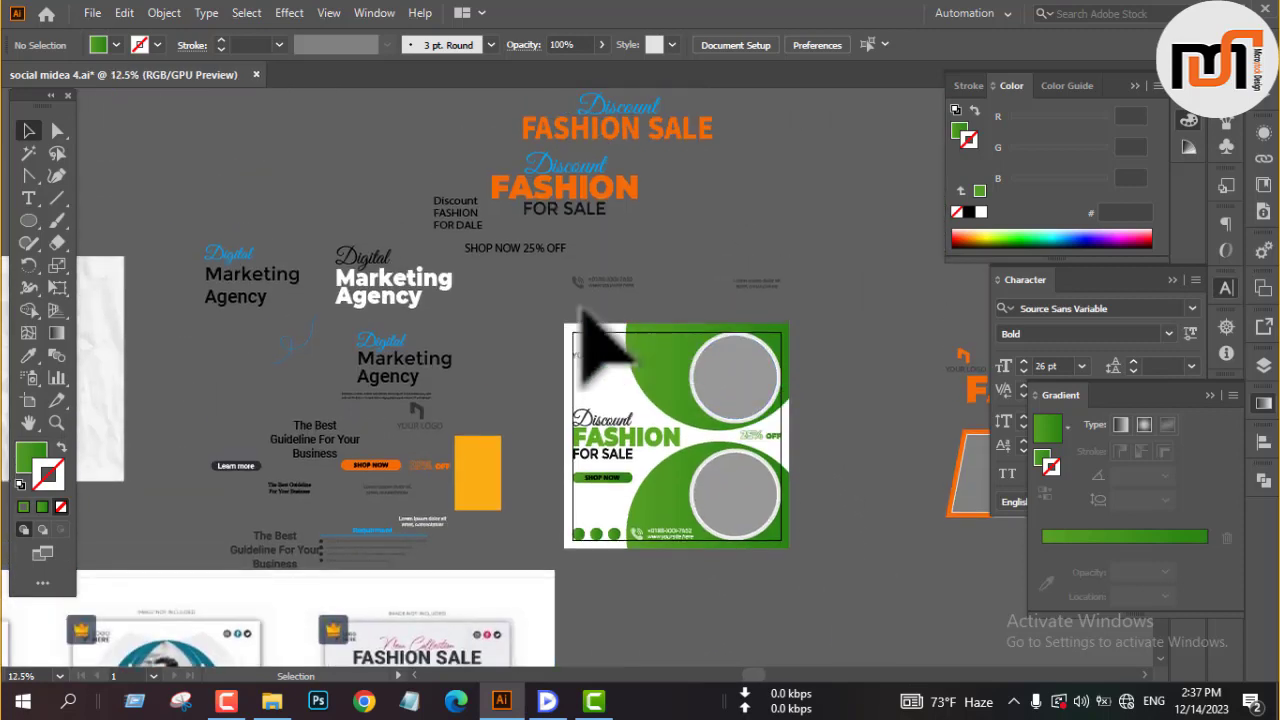
scroll(686, 449, "down", 1)
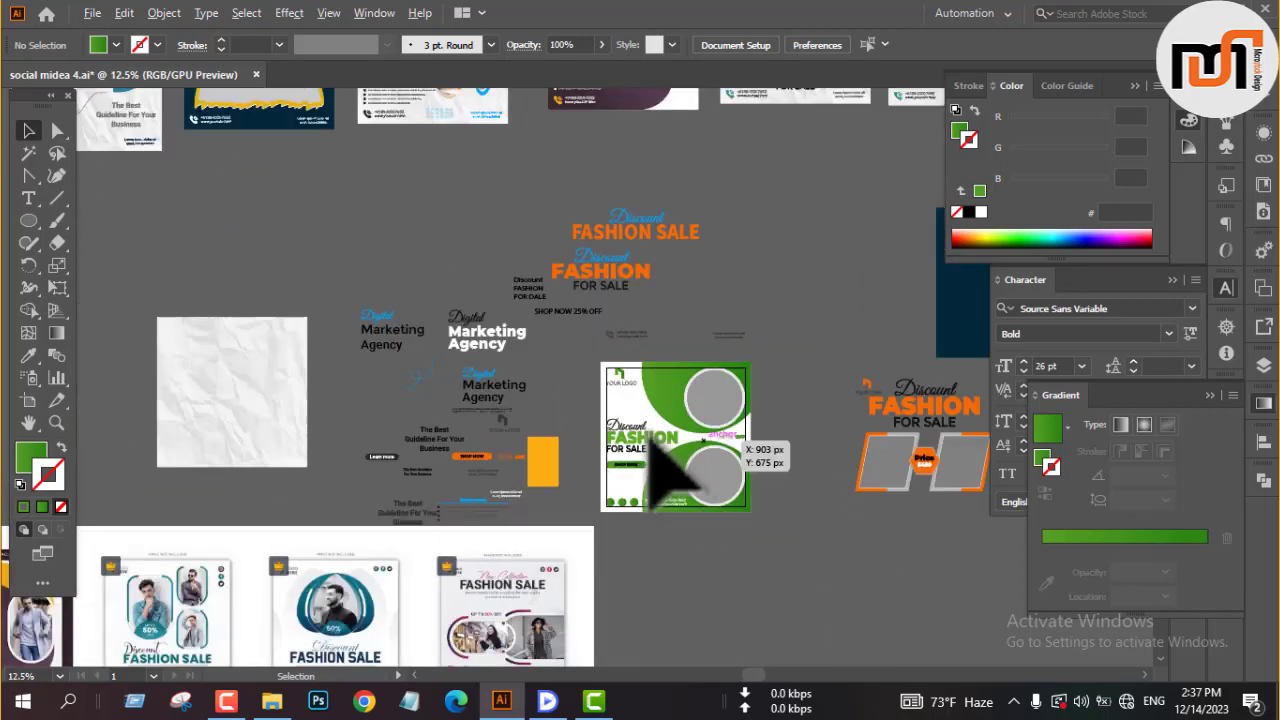
scroll(580, 424, "down", 1)
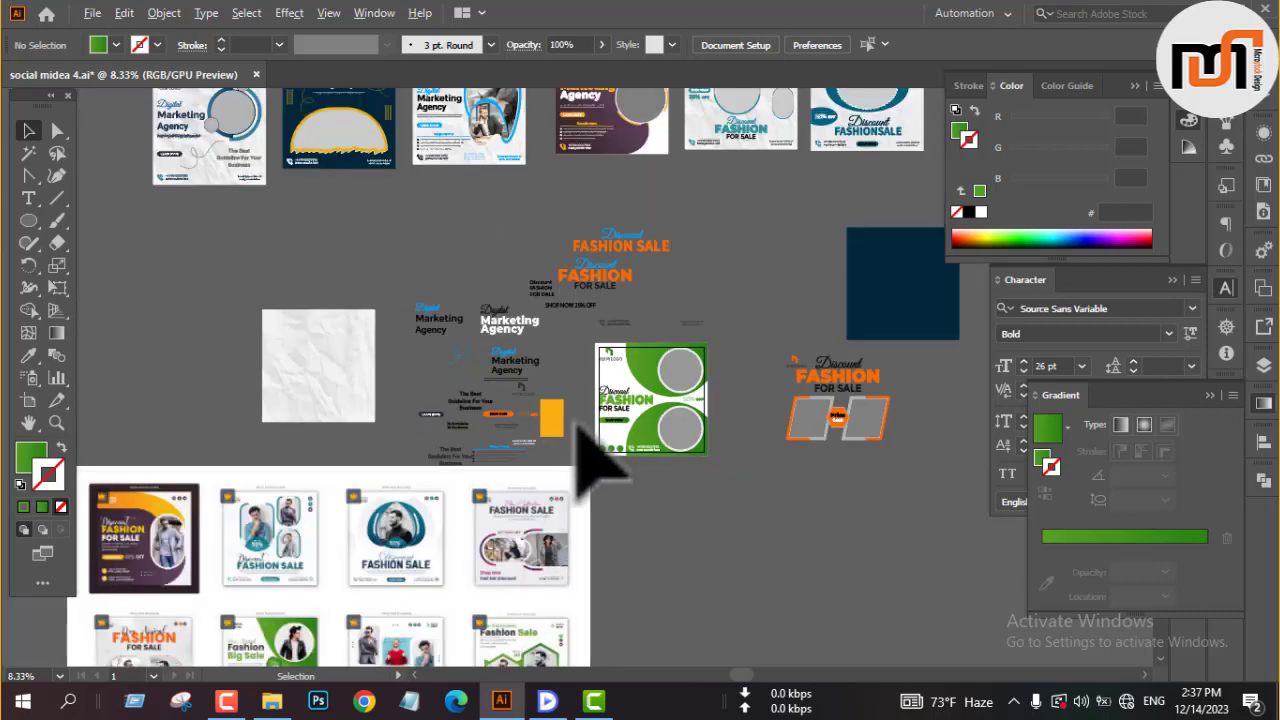
scroll(590, 380, "down", 1)
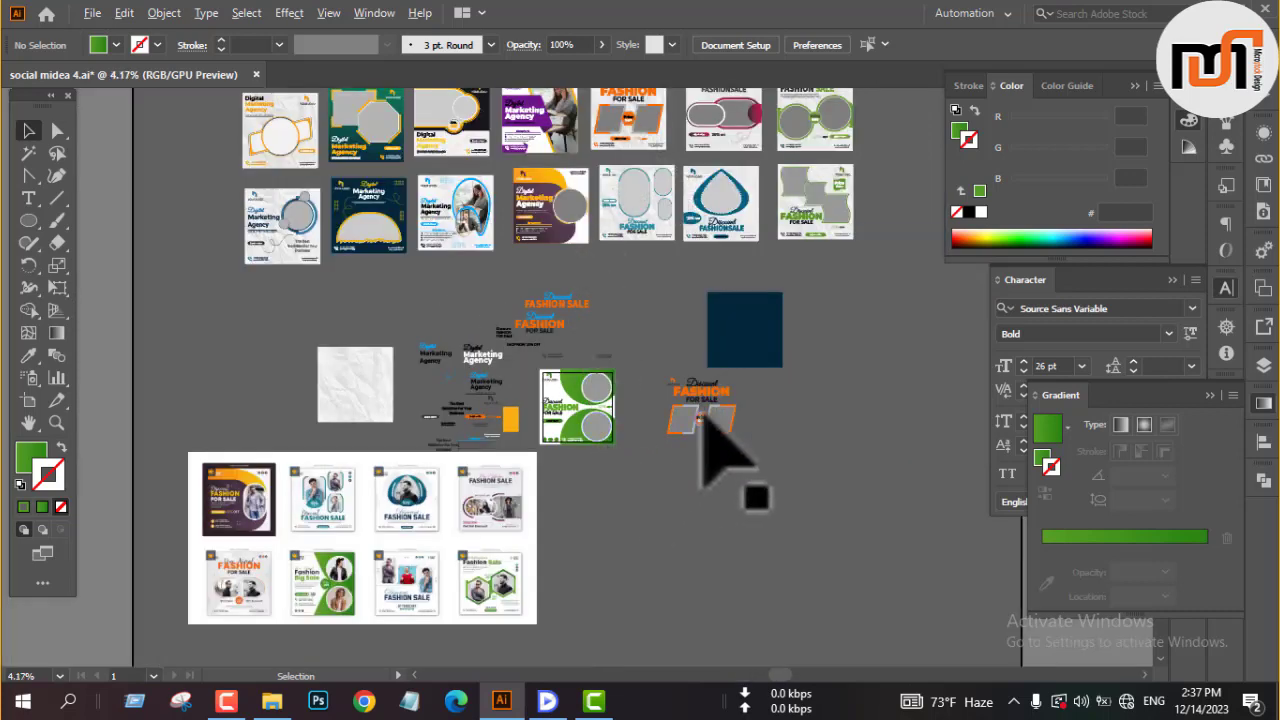
scroll(700, 408, "up", 2)
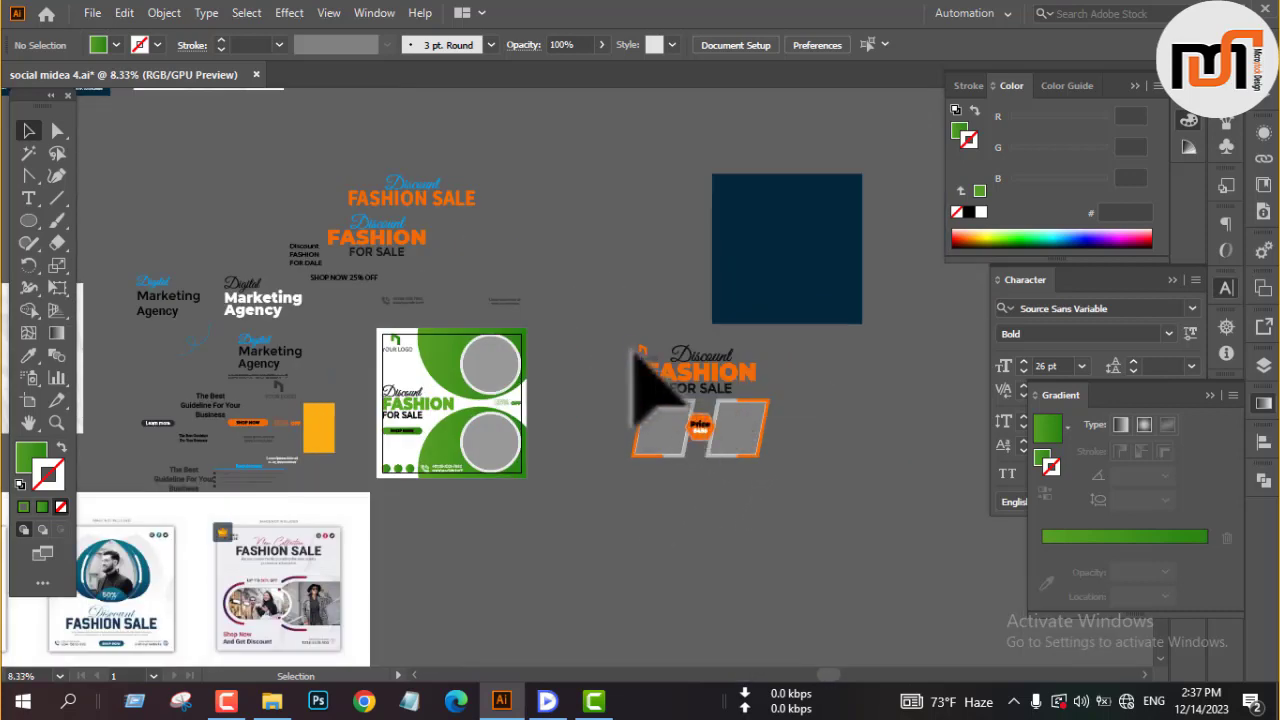
left_click(746, 474)
key("Delete")
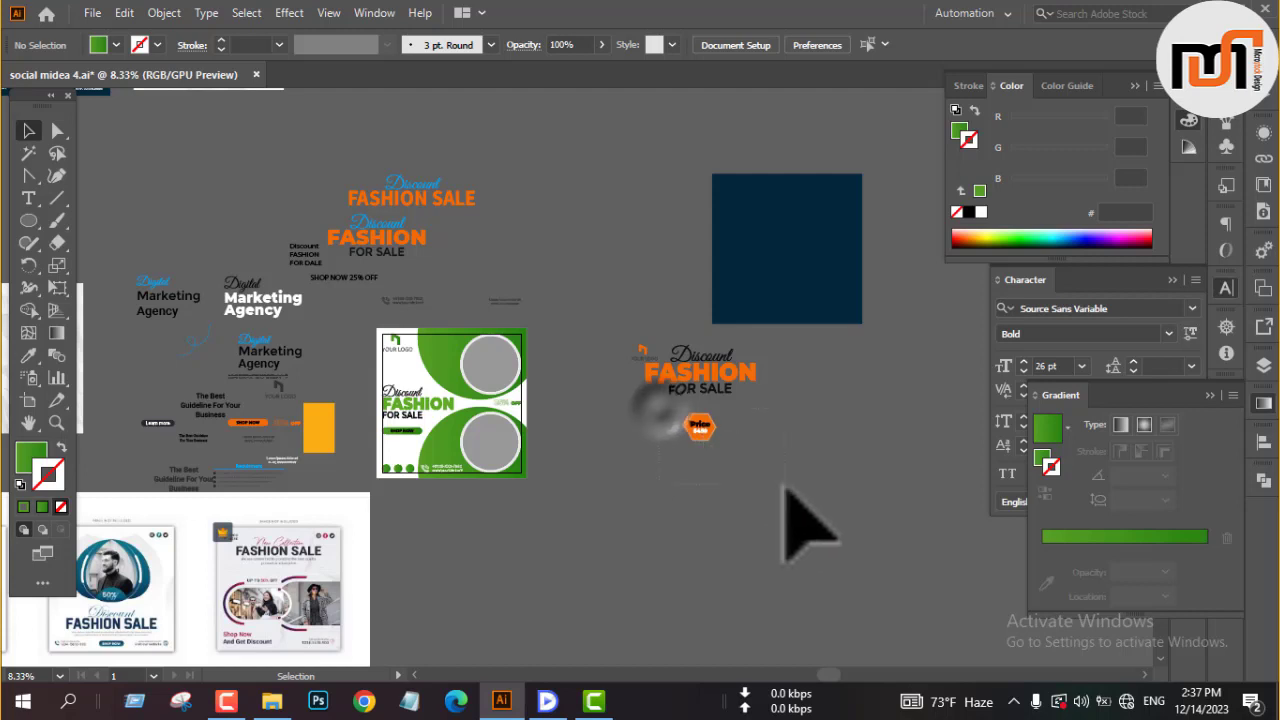
Step: Move the orange "Price" badge in with the spare text elements and delete the leftover orange headline, logo and navy square
left_click(700, 426)
left_click_drag(685, 424, 163, 366)
left_click(623, 429)
left_click_drag(600, 190, 782, 472)
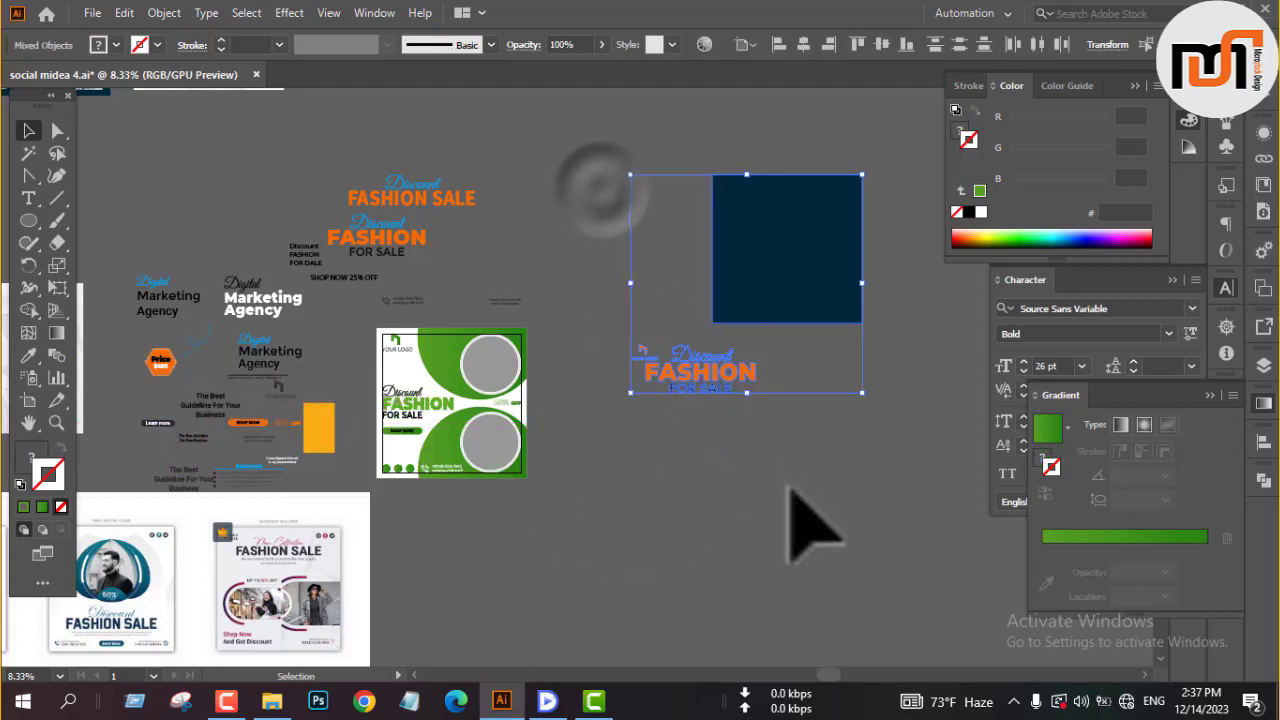
key("Delete")
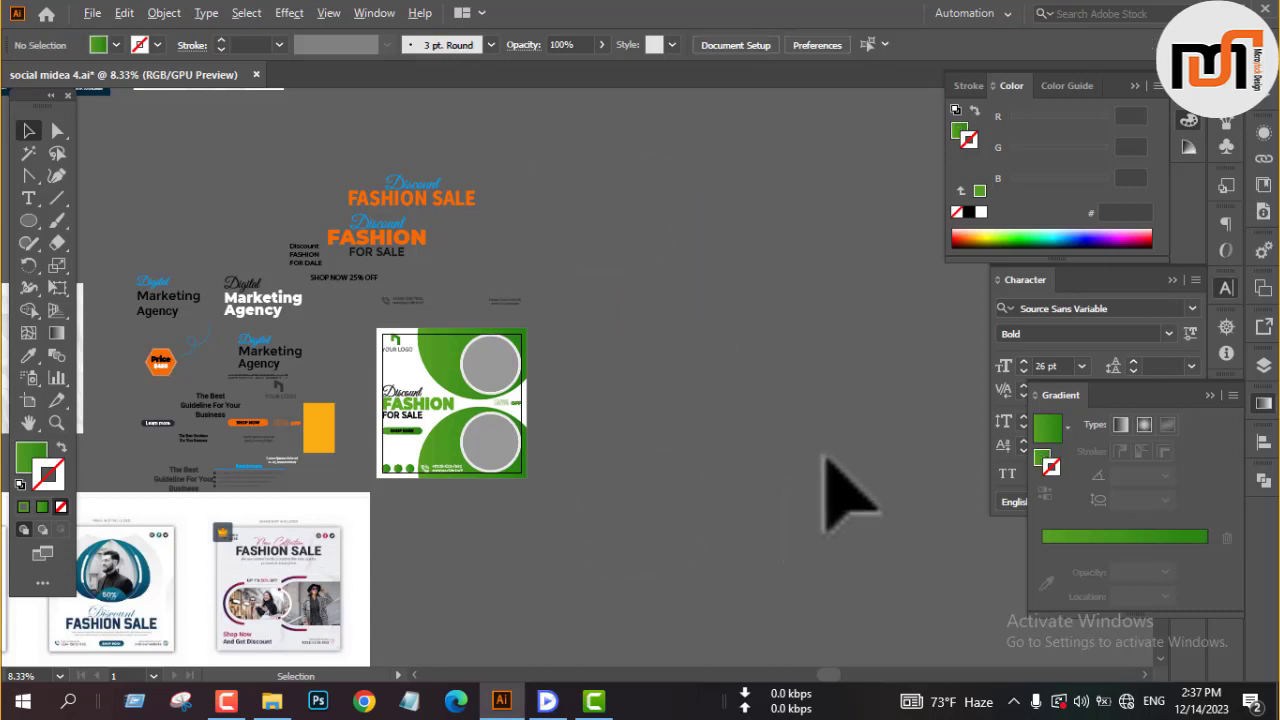
Step: Move the spare grey contact details and small text from above the post to just above the spare "Digital Marketing Agency" titles
scroll(850, 500, "down", 1)
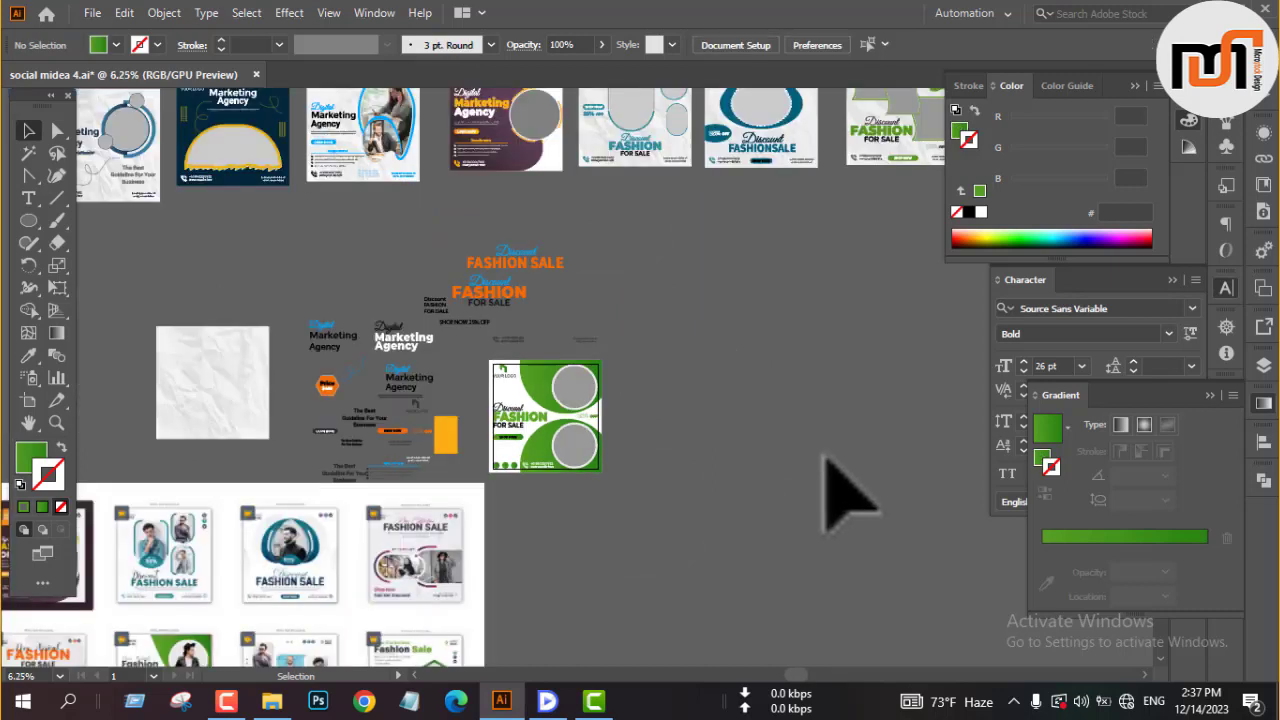
left_click(507, 339)
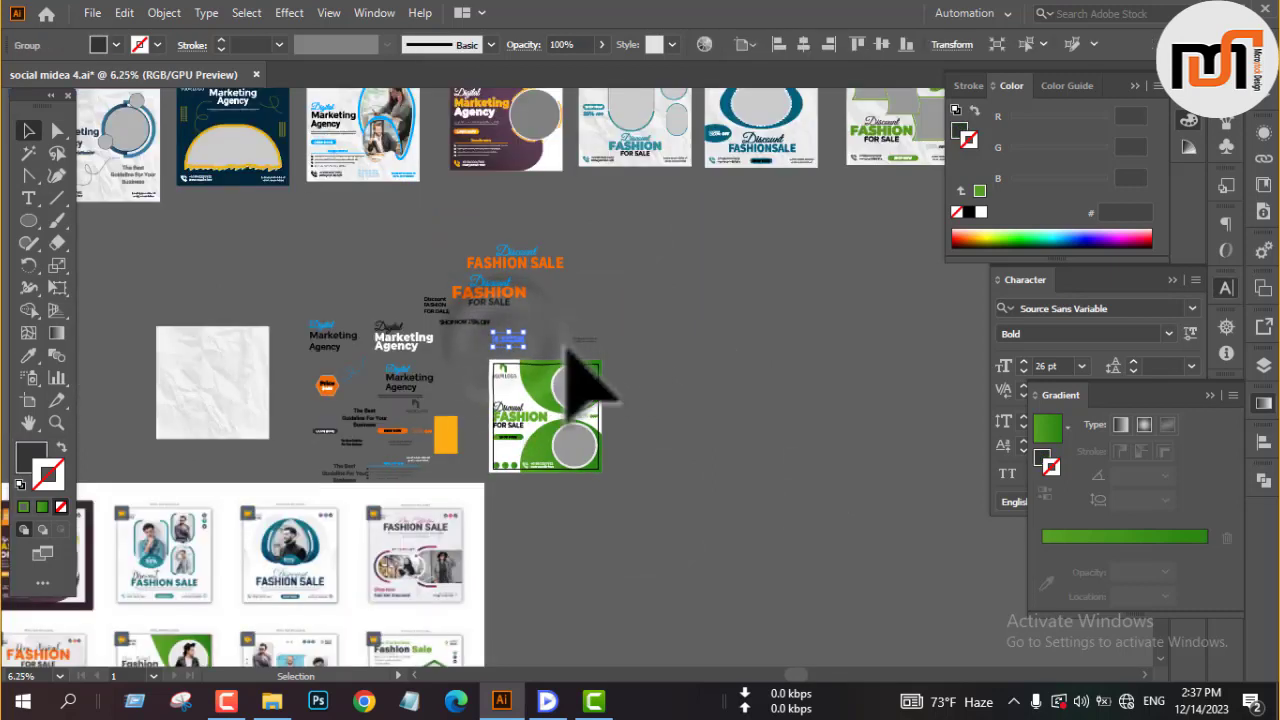
left_click_drag(582, 343, 382, 306)
left_click(690, 358)
Step: Delete the reference image showing the sample fashion posts below the spare elements
scroll(725, 390, "down", 2)
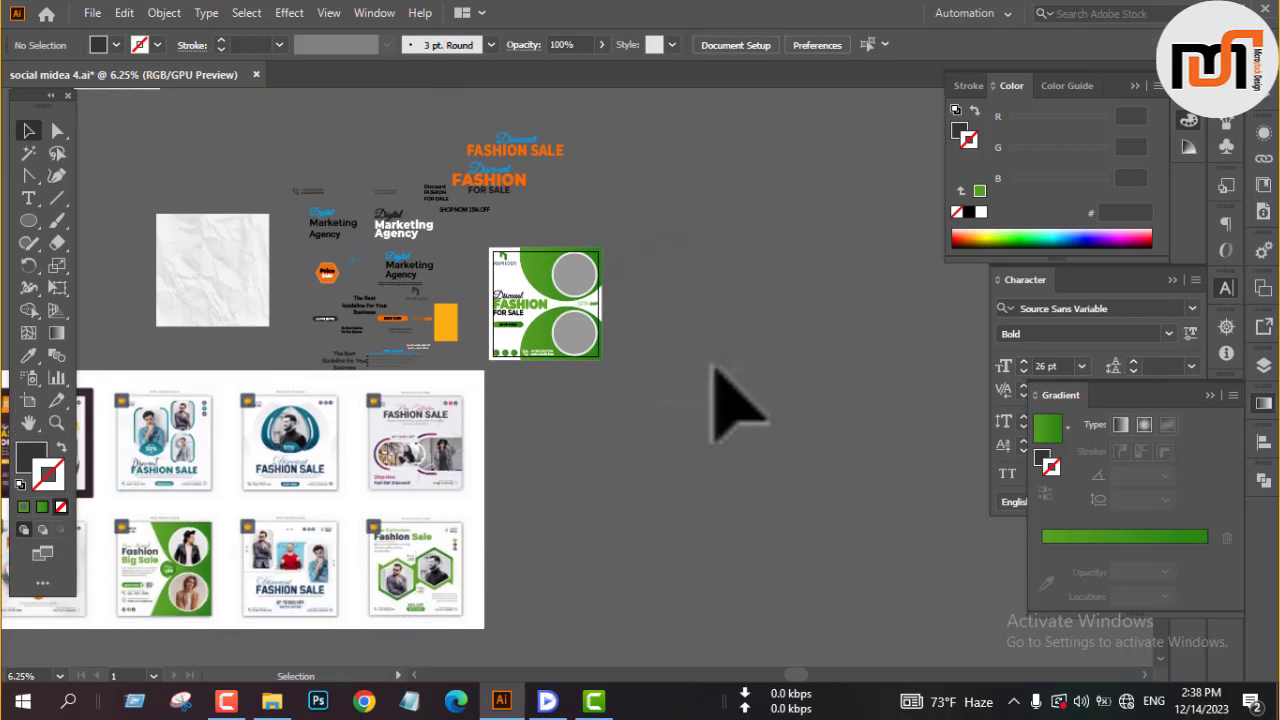
key("Delete")
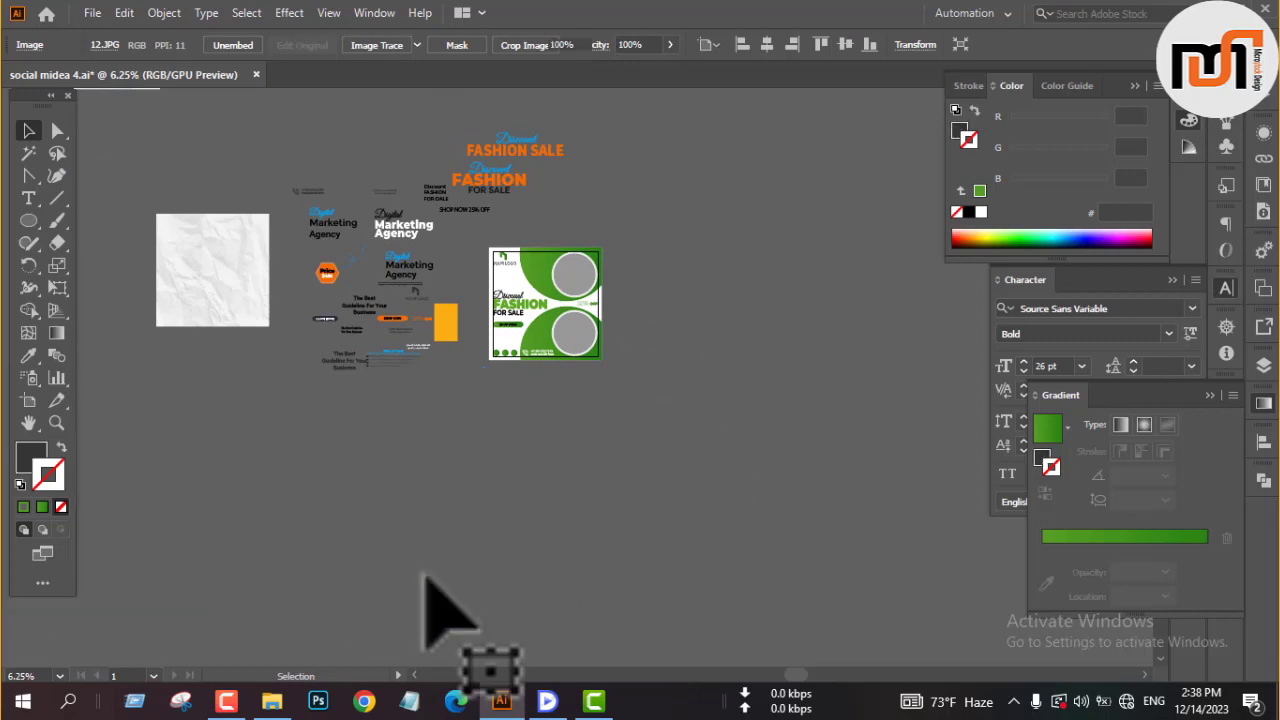
left_click(228, 702)
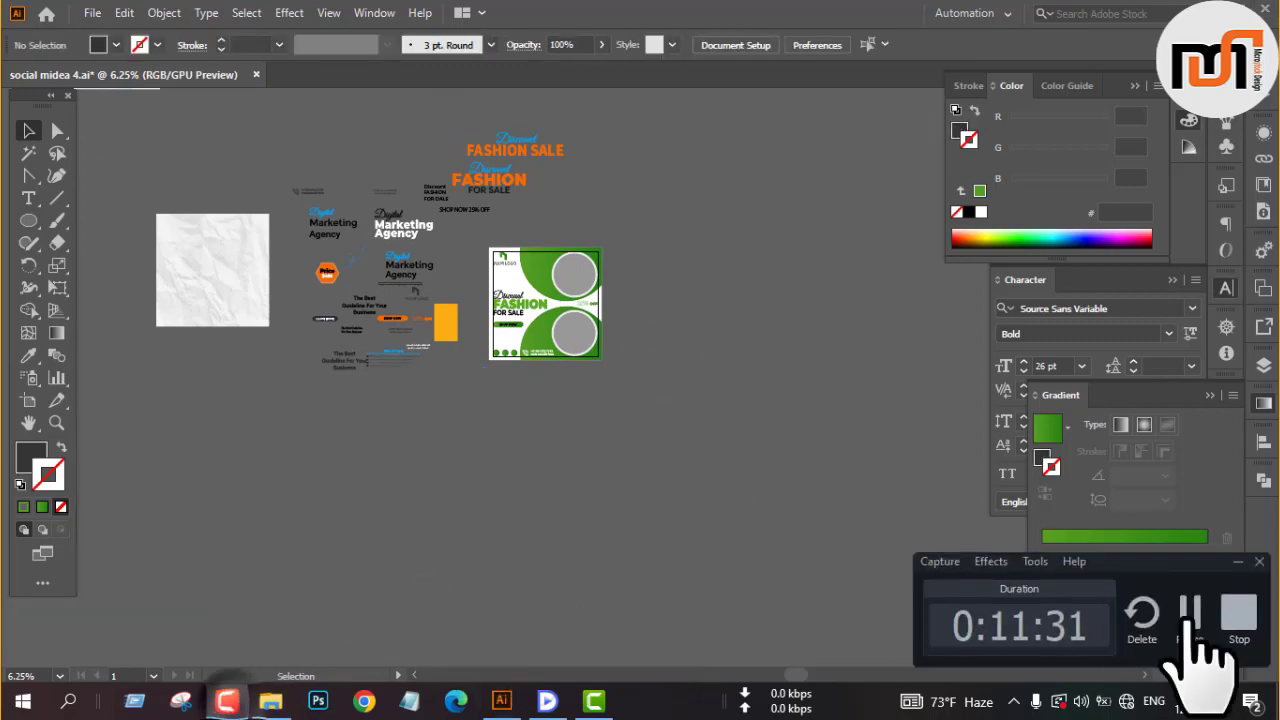